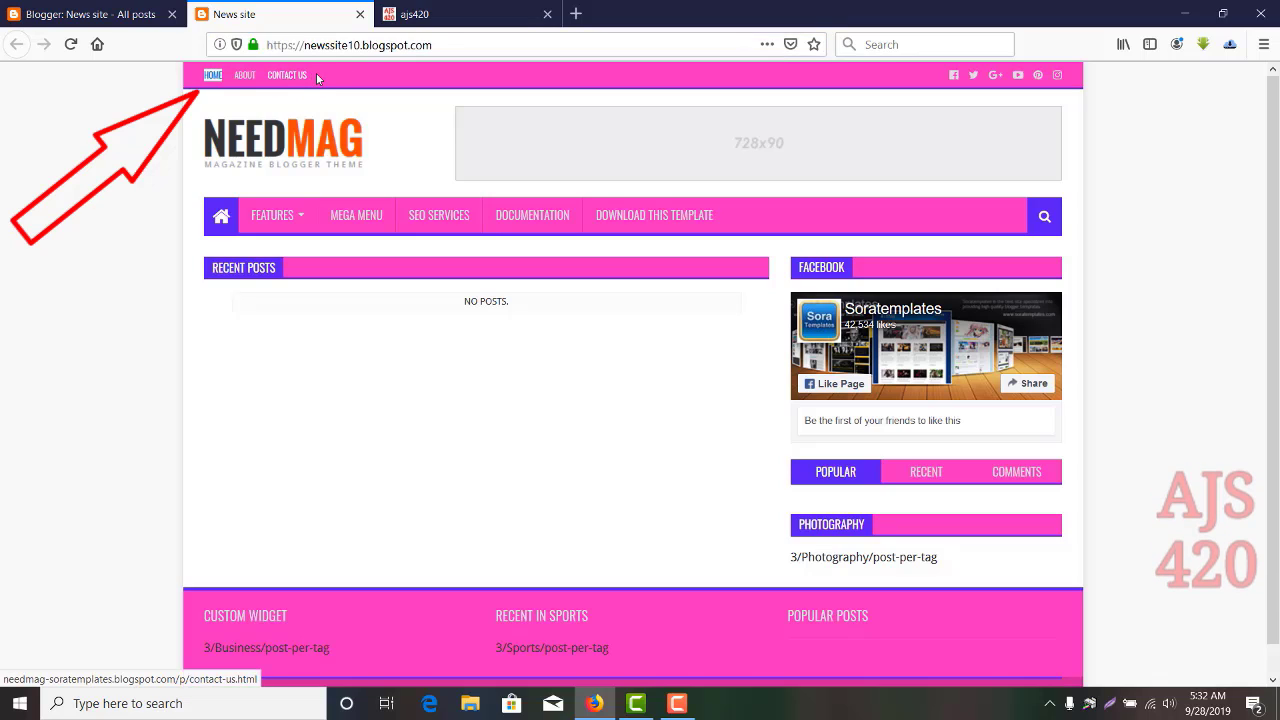
# Compare the page links in the header menu of the News site blog with those on the ajs420 blog.
pyautogui.press('Tab')
pyautogui.press('Tab')
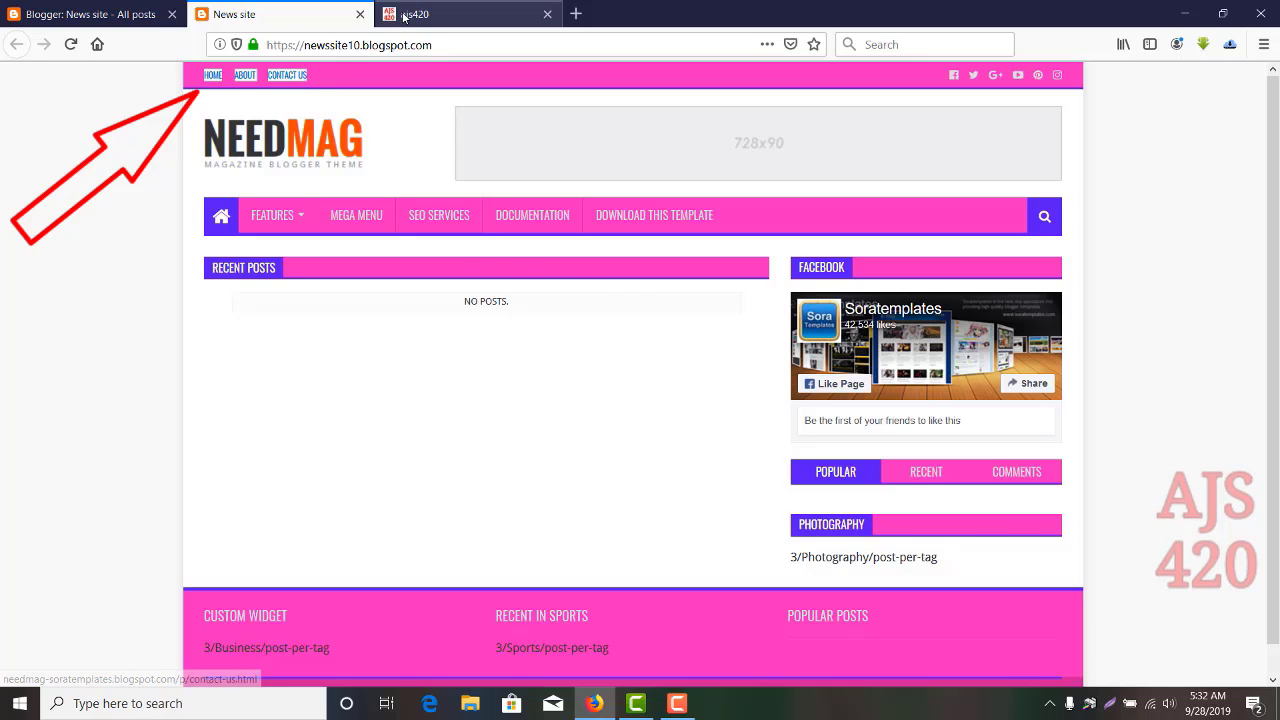
pyautogui.hotkey('ctrl', 'Tab')
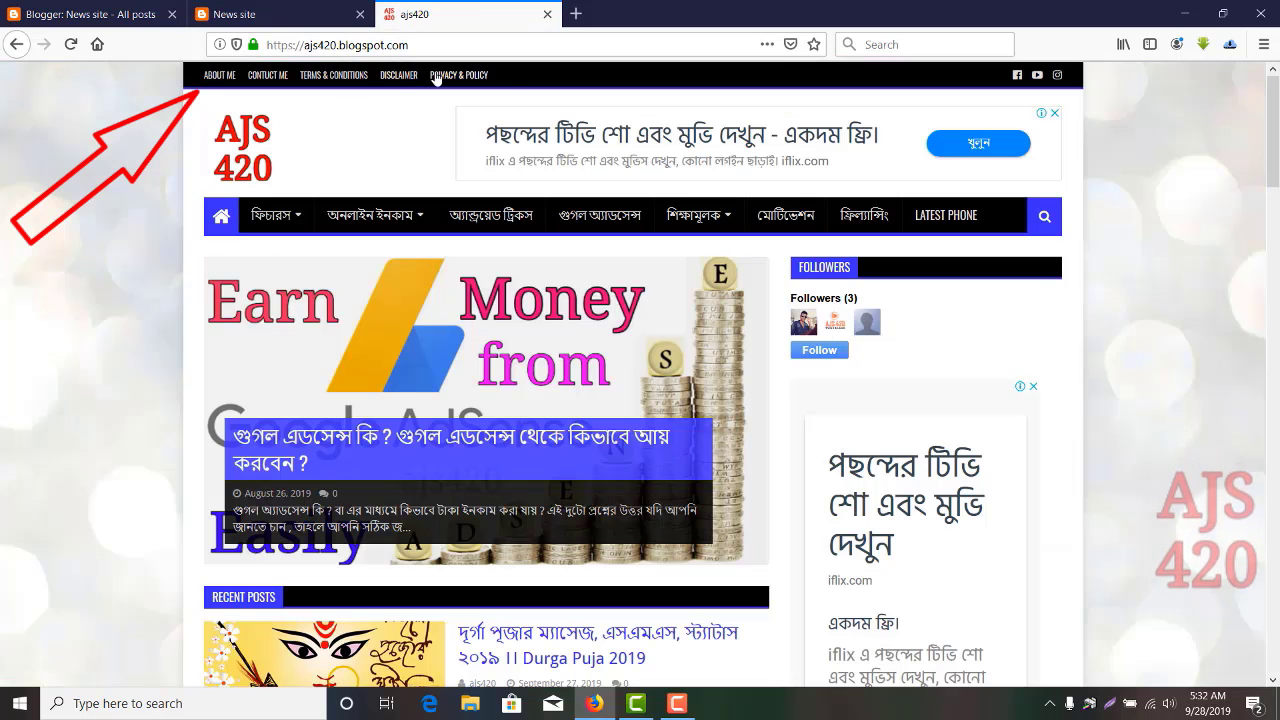
pyautogui.moveTo(200, 75); pyautogui.dragTo(489, 80)
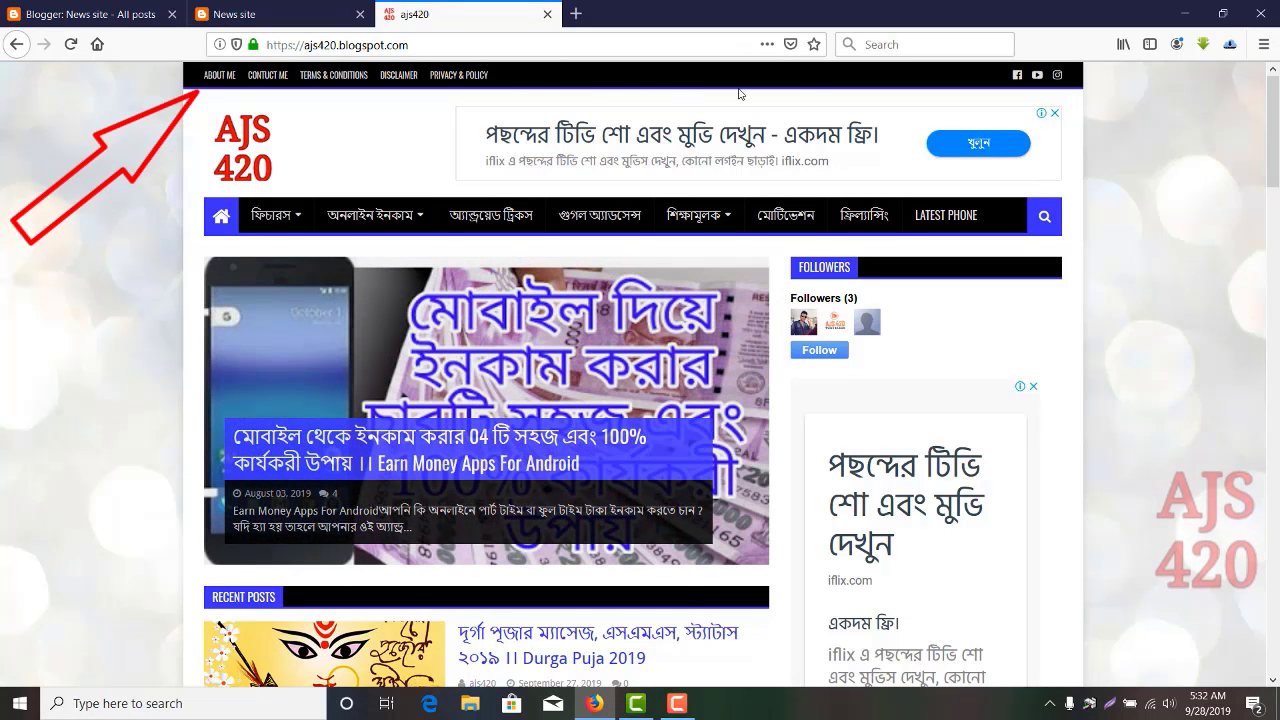
pyautogui.click(1055, 114)
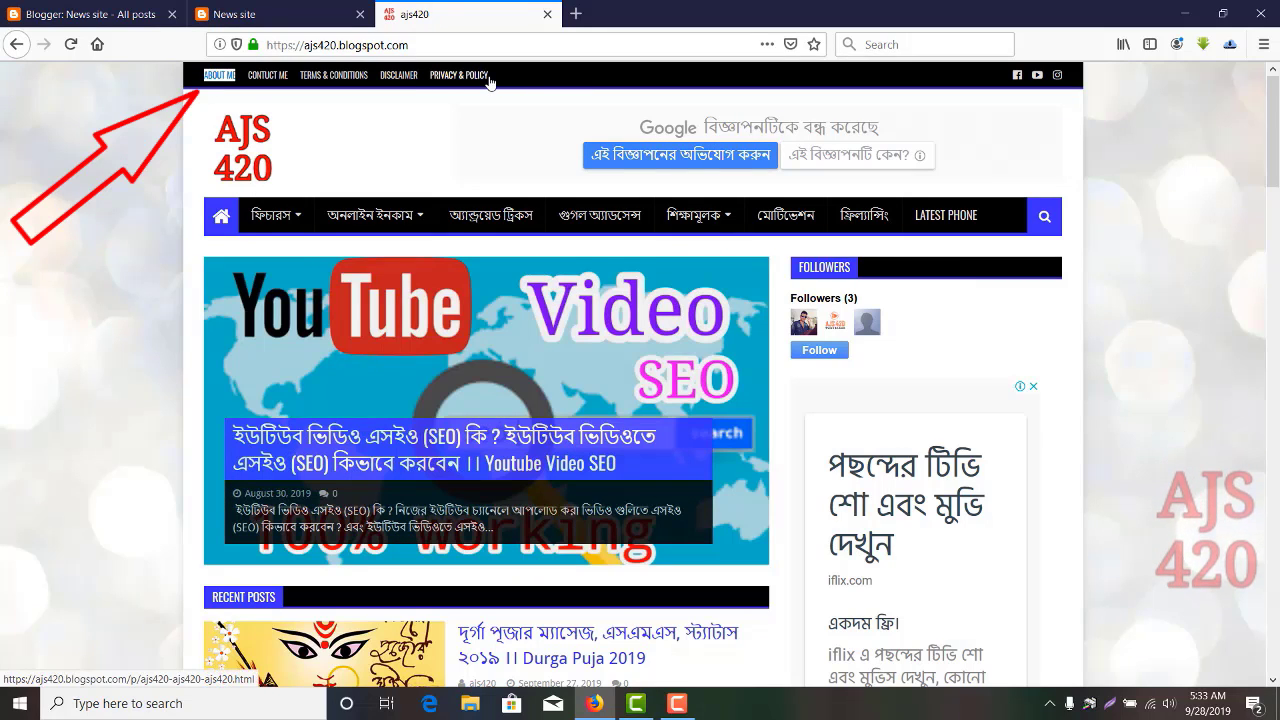
# Create a new blank page for the News site blog from its Blogger pages list.
pyautogui.click(117, 12)
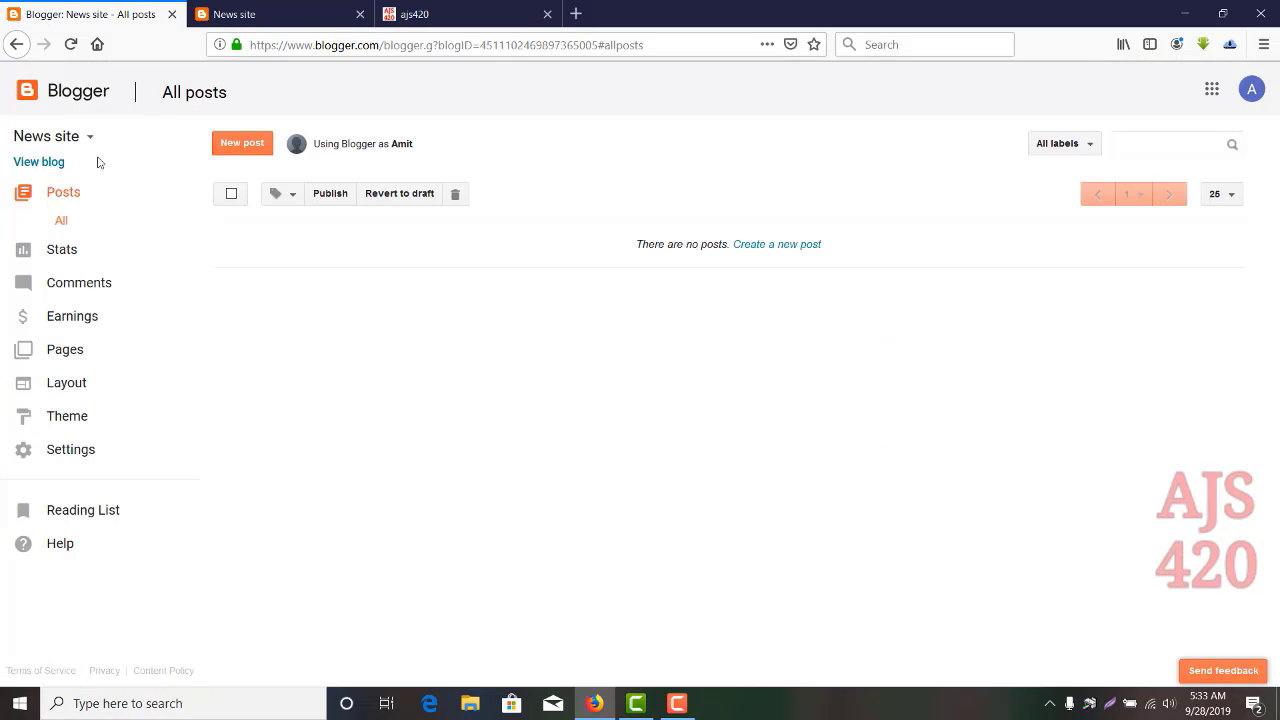
pyautogui.click(65, 350)
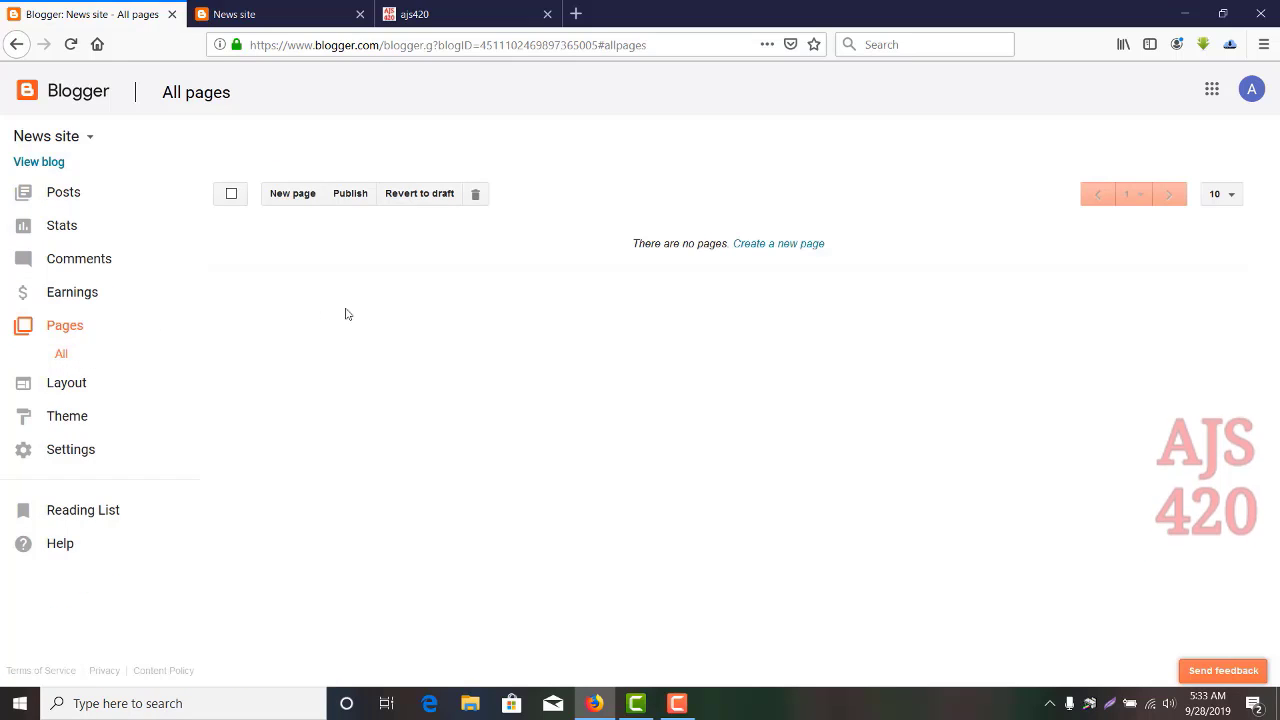
pyautogui.moveTo(711, 247); pyautogui.dragTo(729, 245)
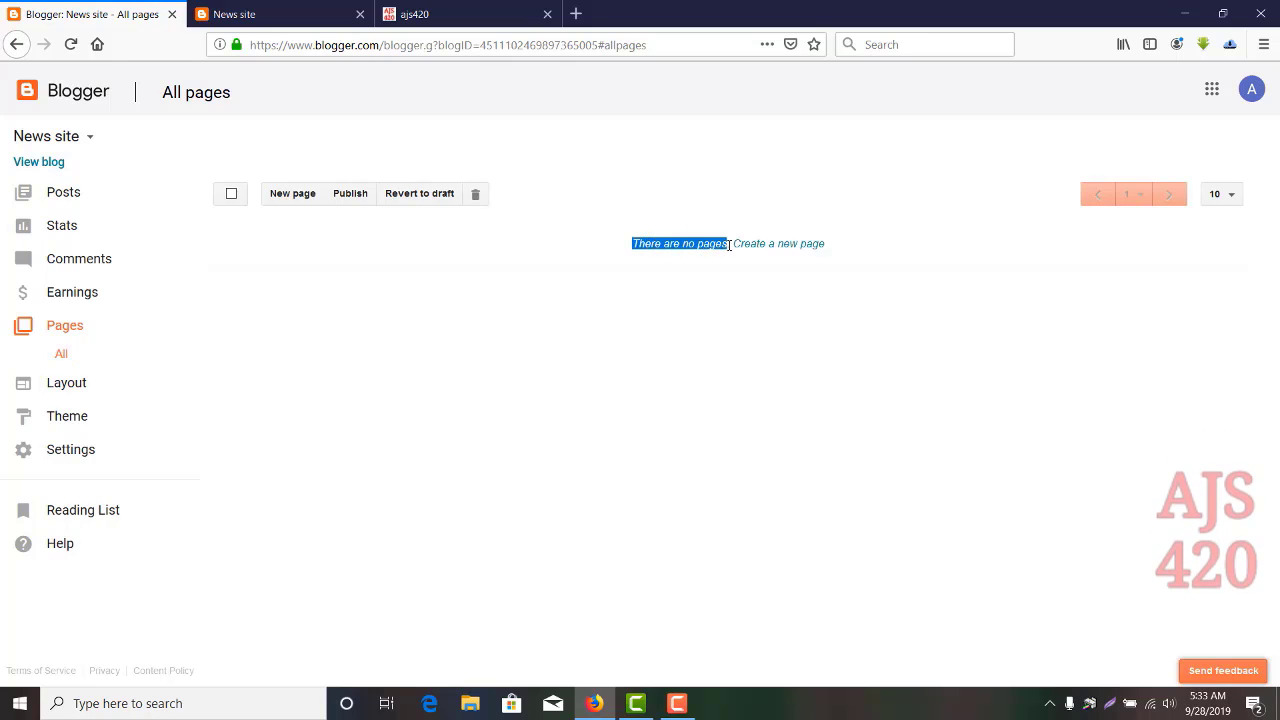
pyautogui.doubleClick(636, 244)
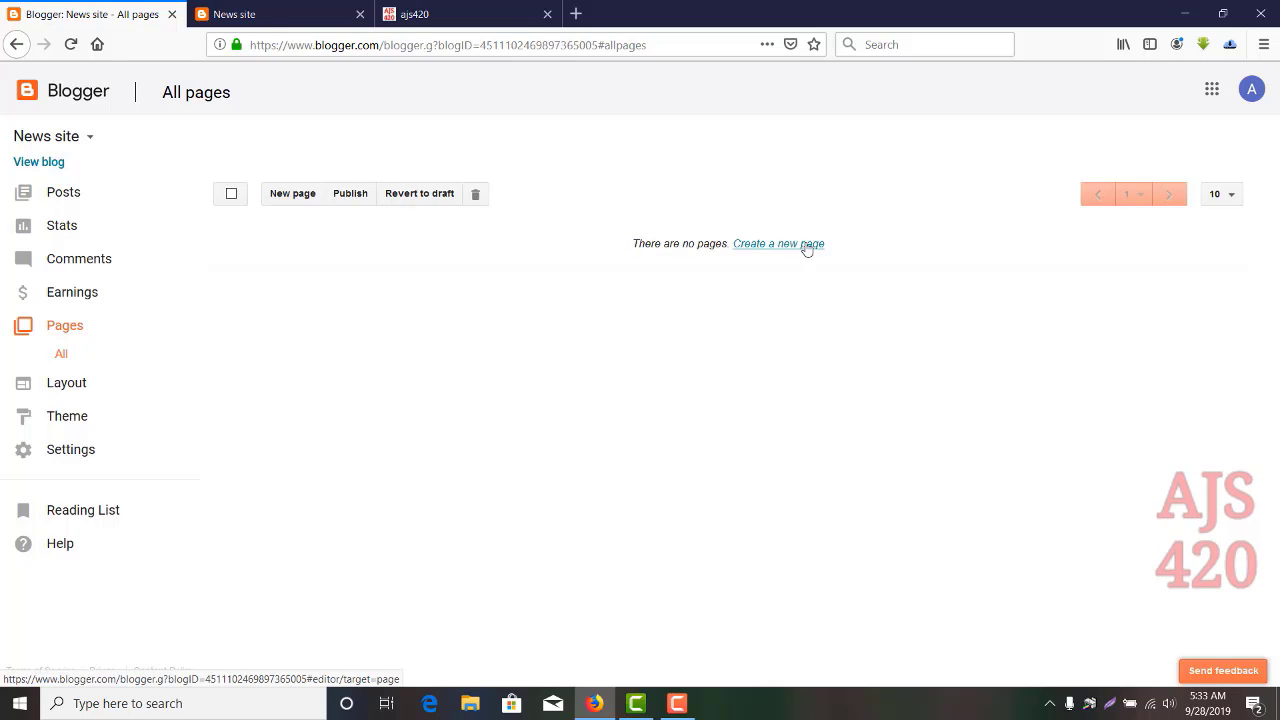
pyautogui.click(295, 200)
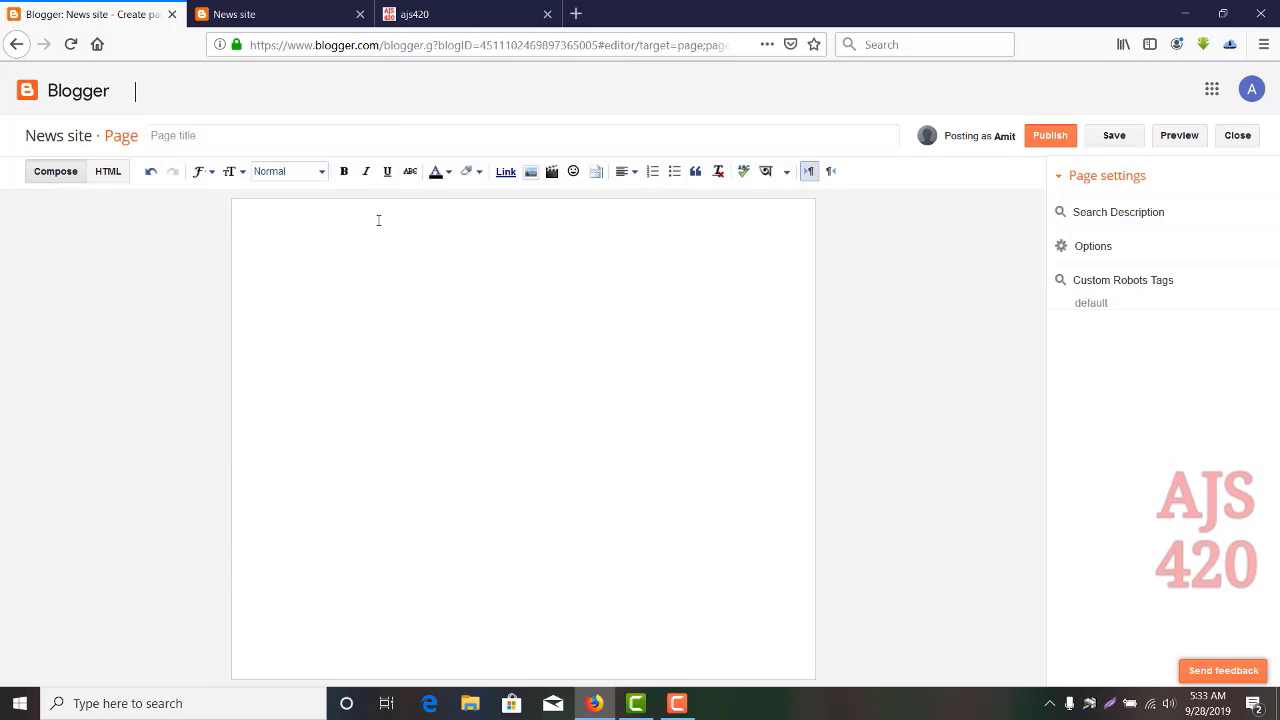
# Copy the full Privacy & Policy text from the ajs420 blog into the body of the new page.
pyautogui.click(434, 17)
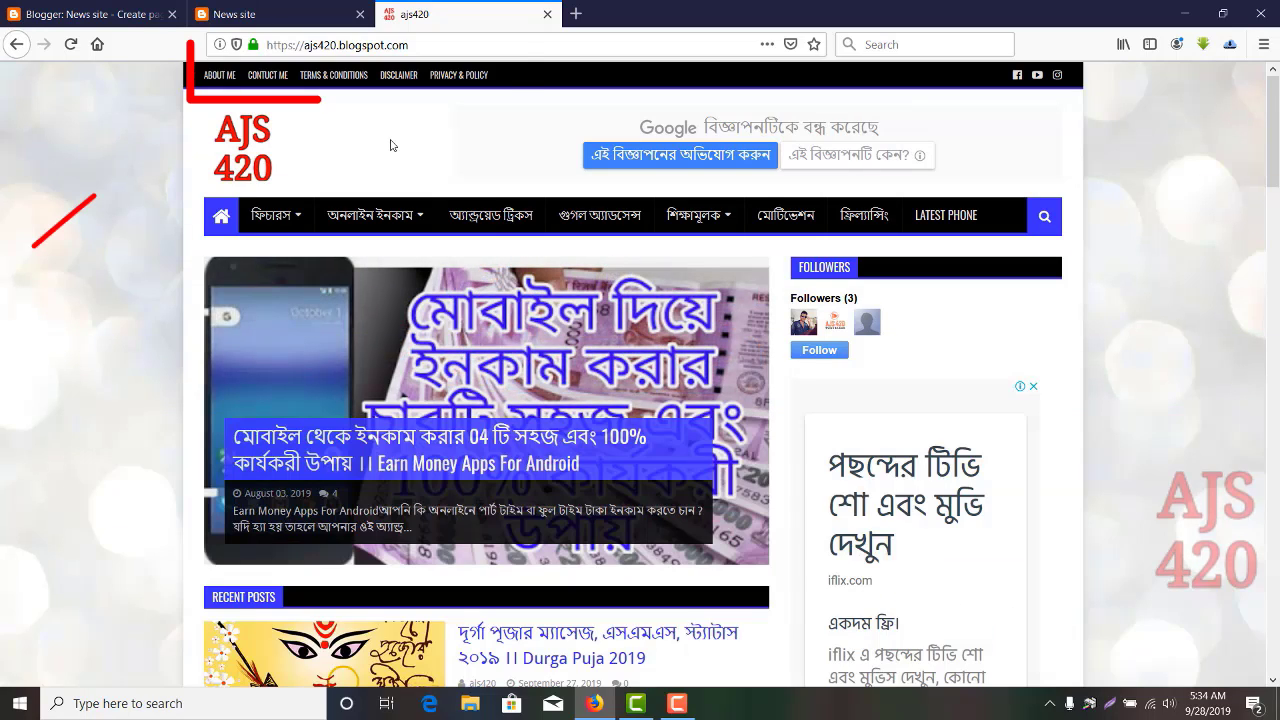
pyautogui.click(447, 77)
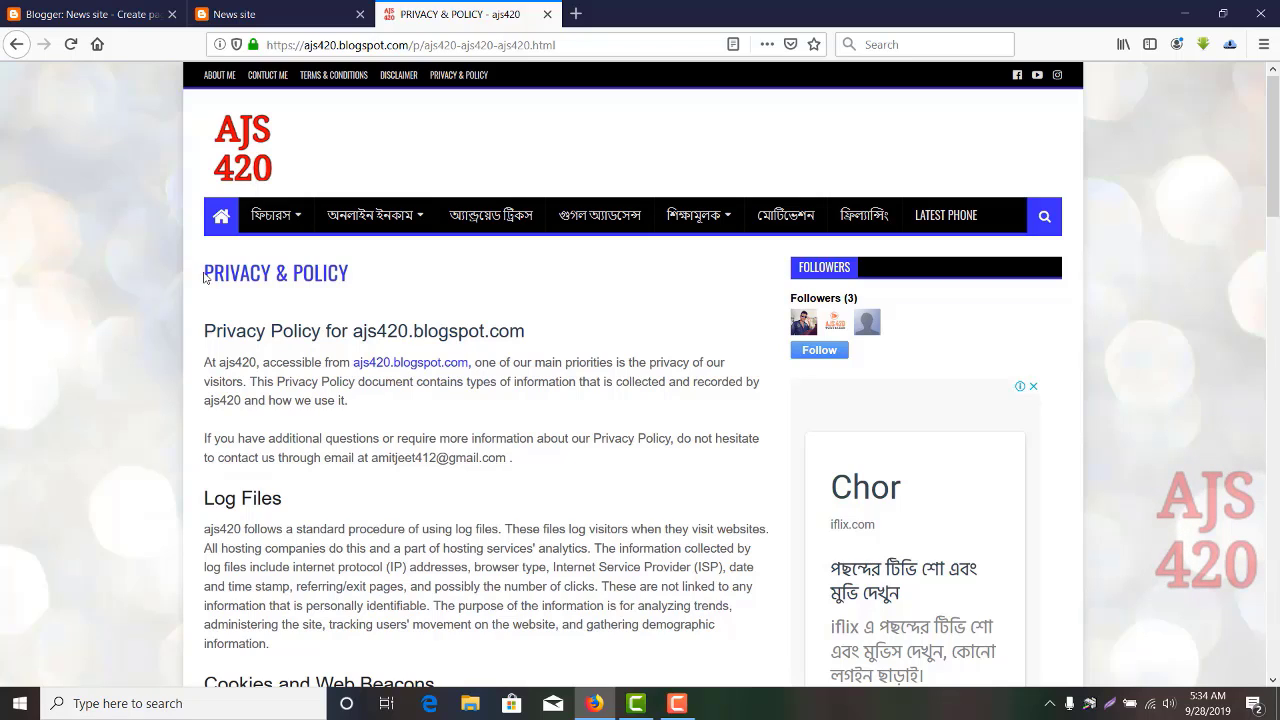
pyautogui.moveTo(217, 303); pyautogui.dragTo(515, 657)
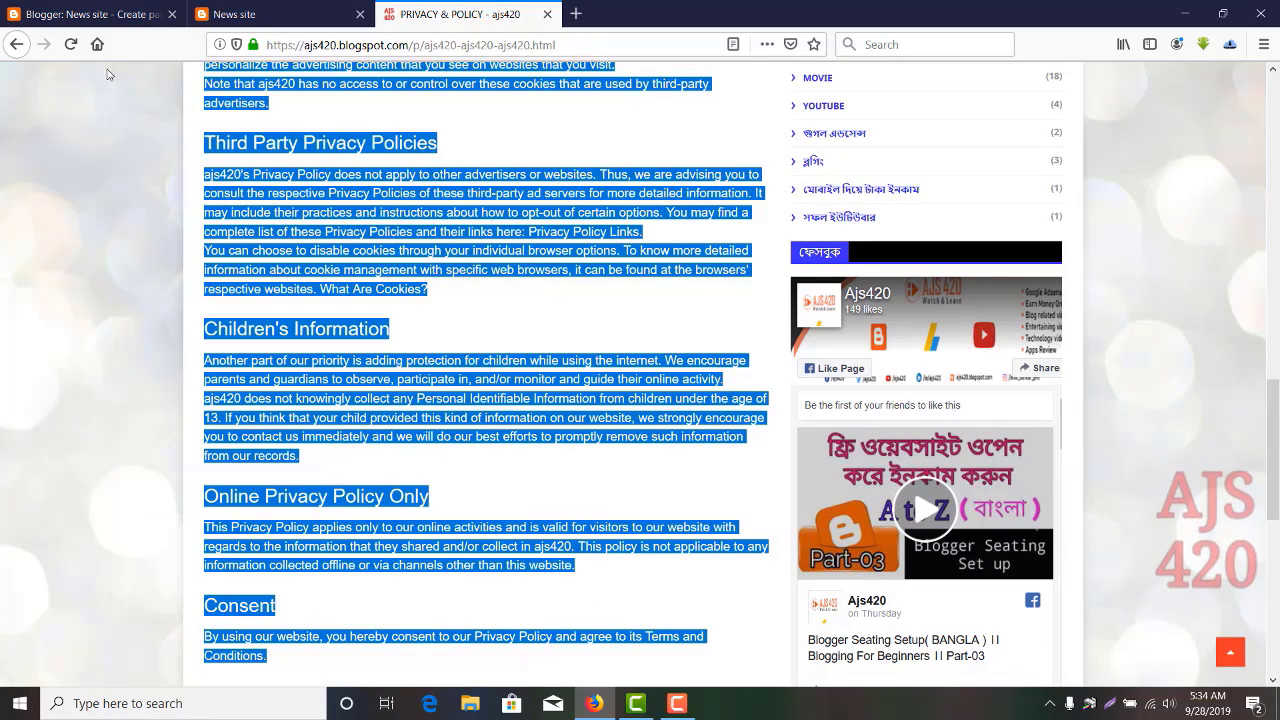
pyautogui.click(112, 24)
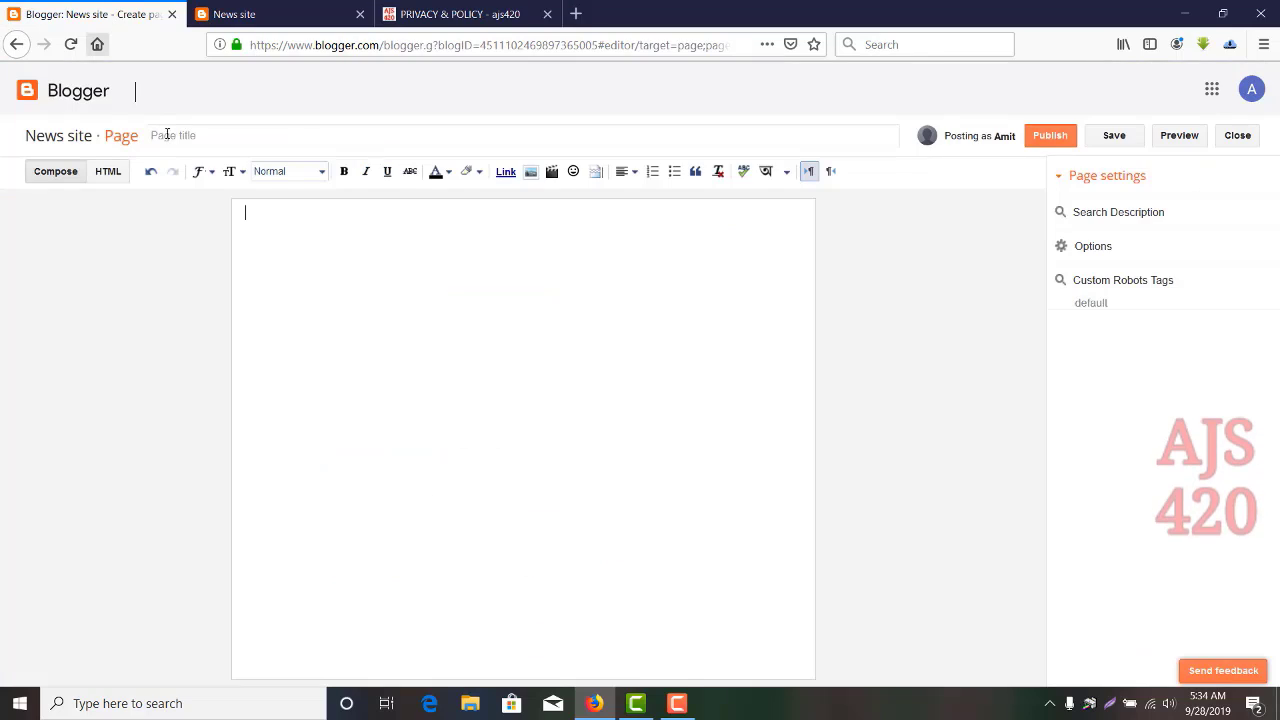
pyautogui.click(256, 221)
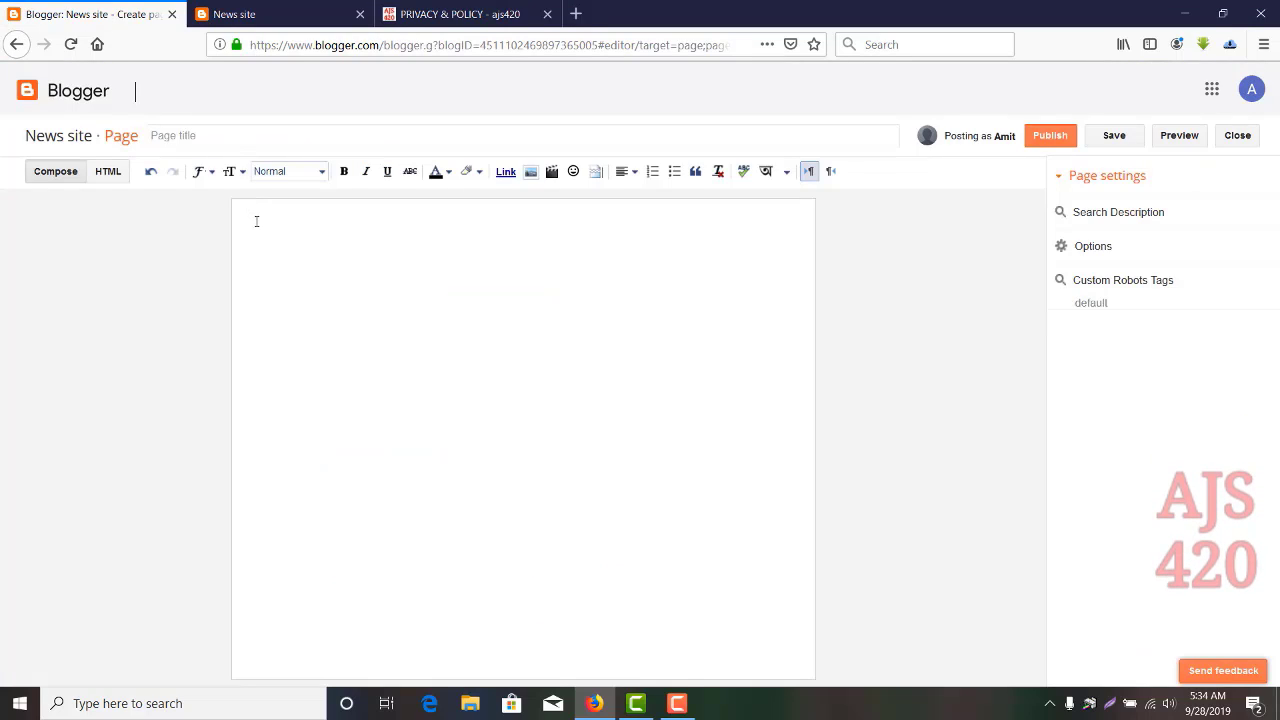
pyautogui.hotkey('ctrl', 'v')
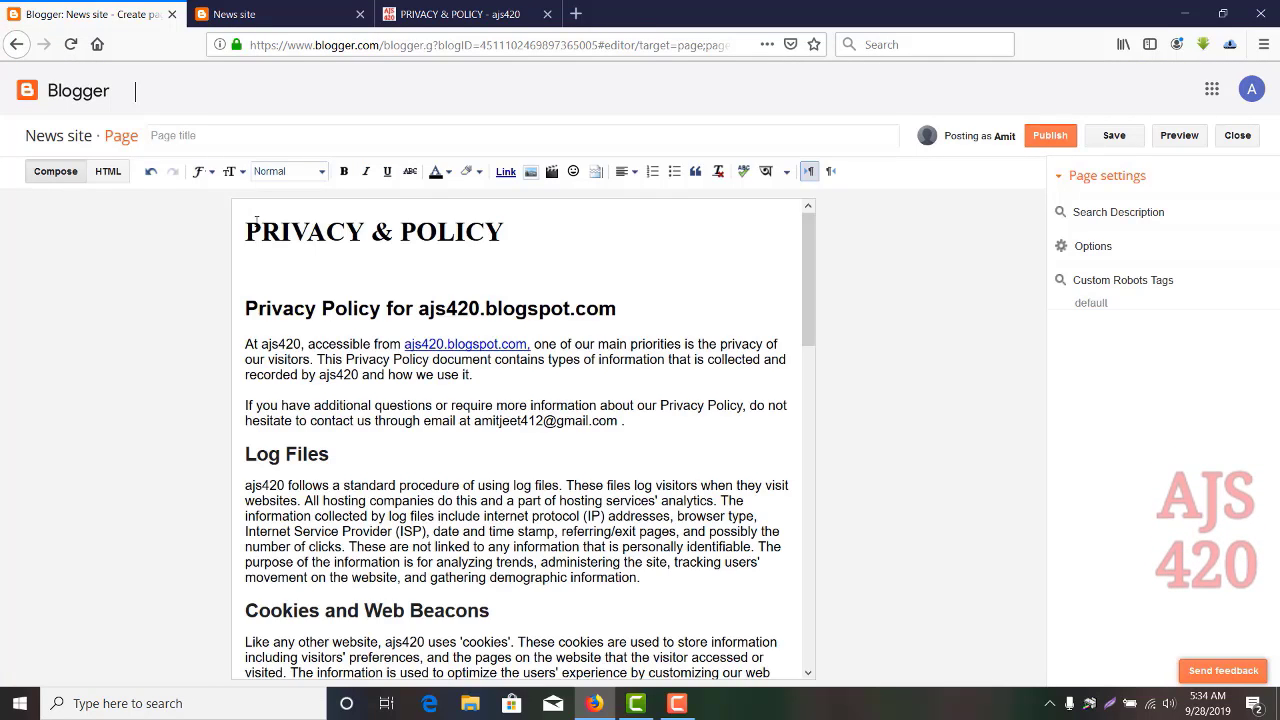
# Set the font of the whole pasted privacy policy text to Verdana.
pyautogui.hotkey('ctrl', 'Home')
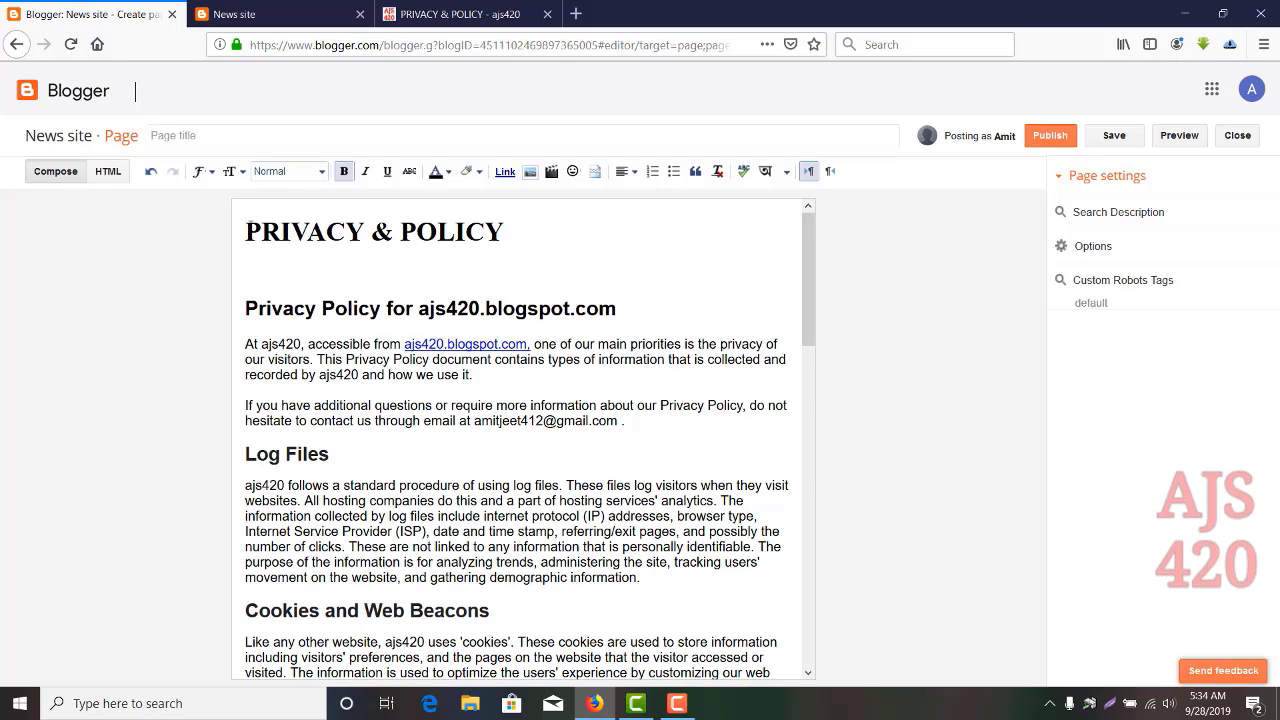
pyautogui.hotkey('ctrl', 'a')
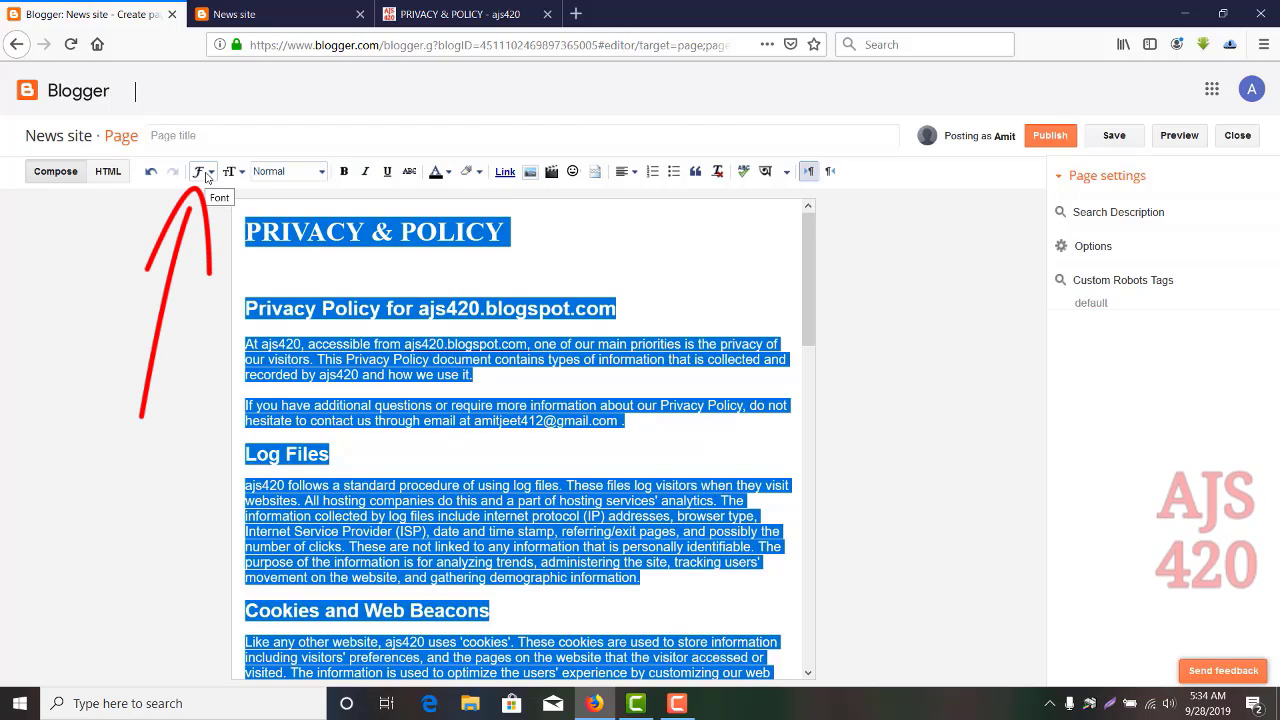
pyautogui.click(205, 172)
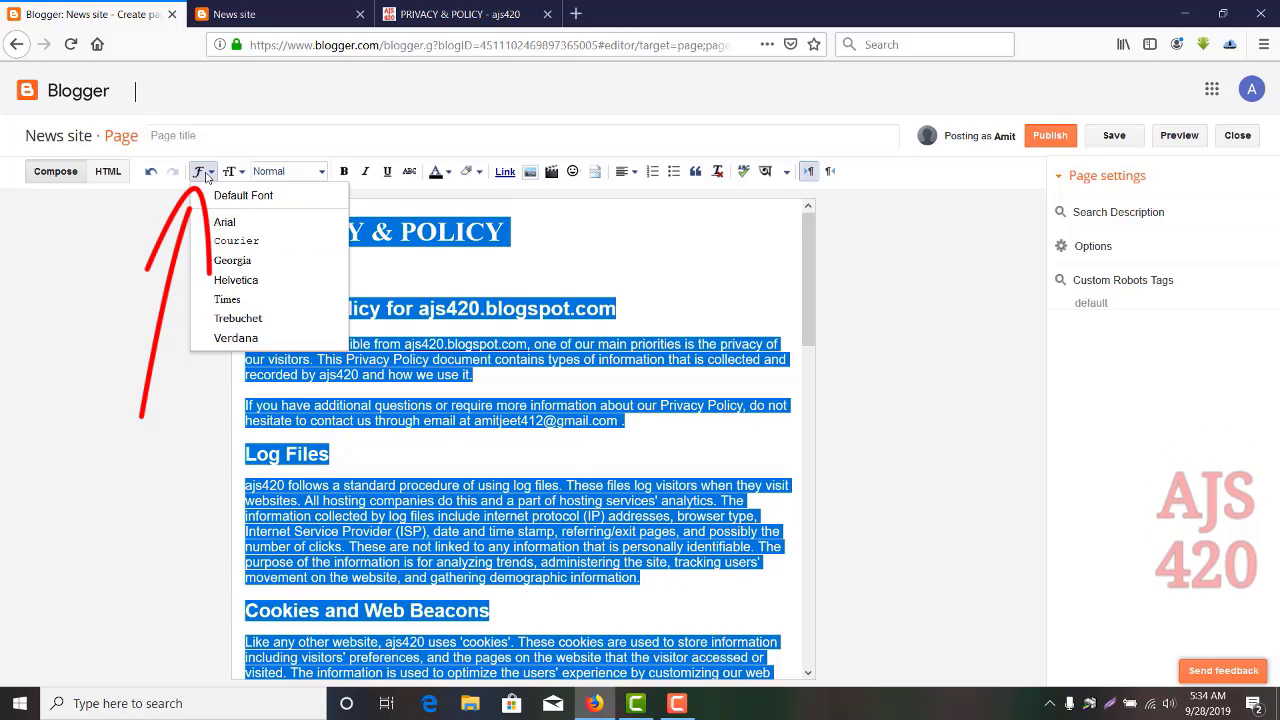
pyautogui.click(228, 341)
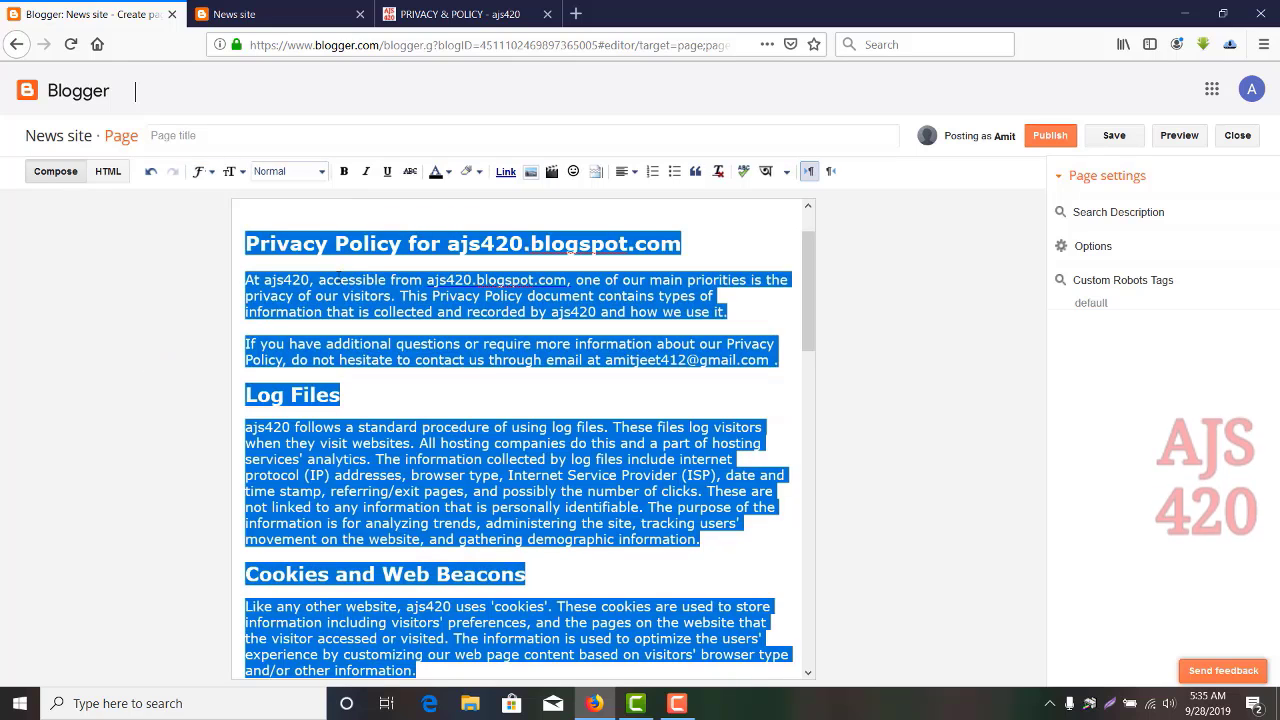
pyautogui.click(355, 259)
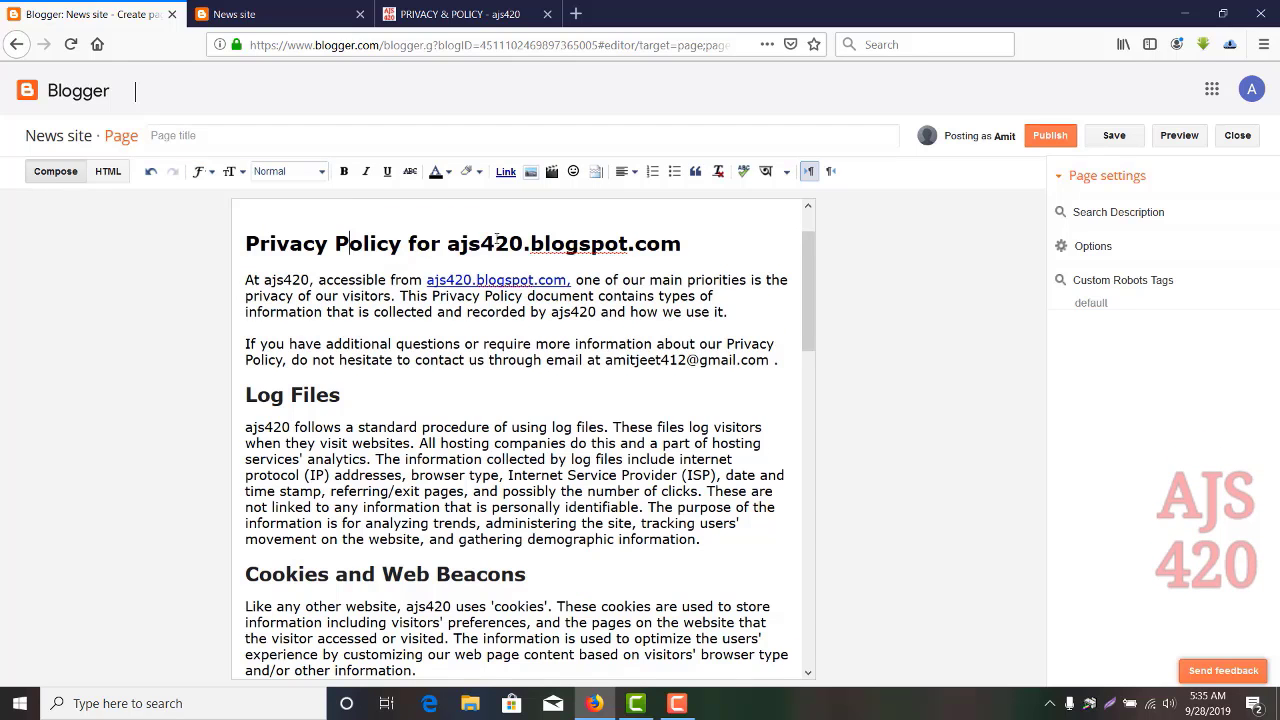
# Title the page "Privacy Policy", reusing the body heading's text without the site address.
pyautogui.tripleClick(688, 245)
pyautogui.hotkey('ctrl', 'c')
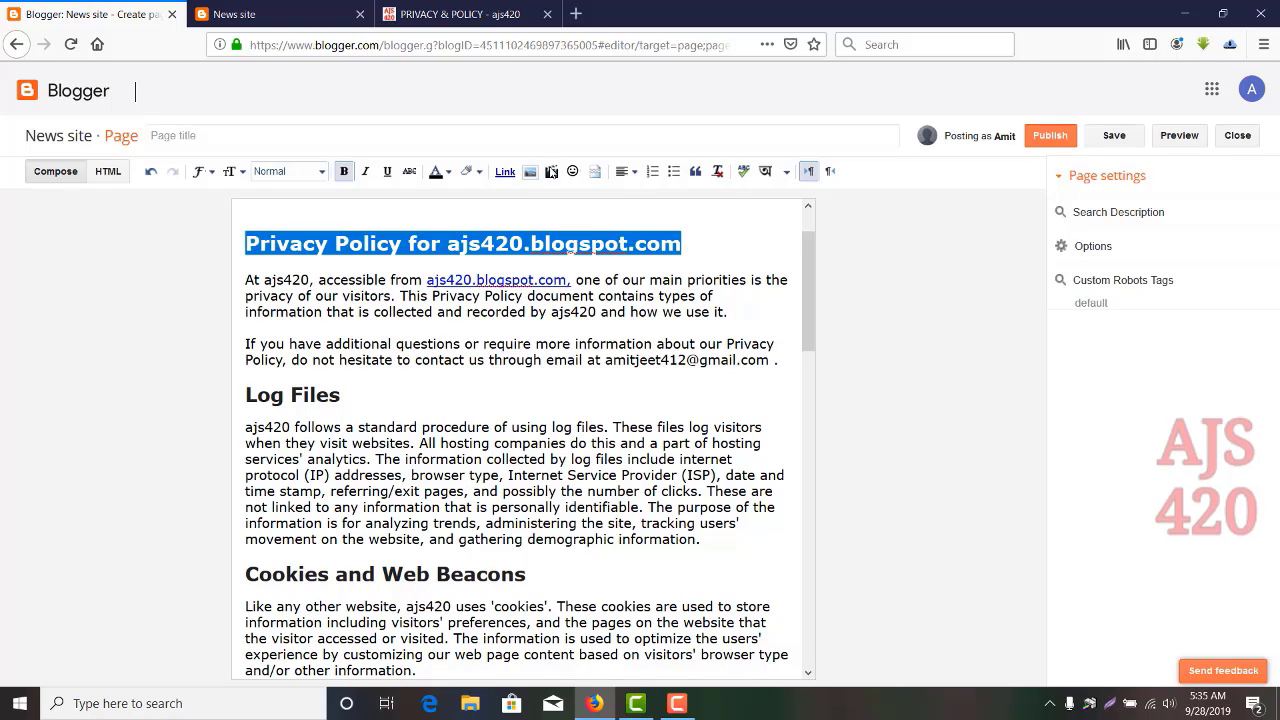
pyautogui.click(425, 135)
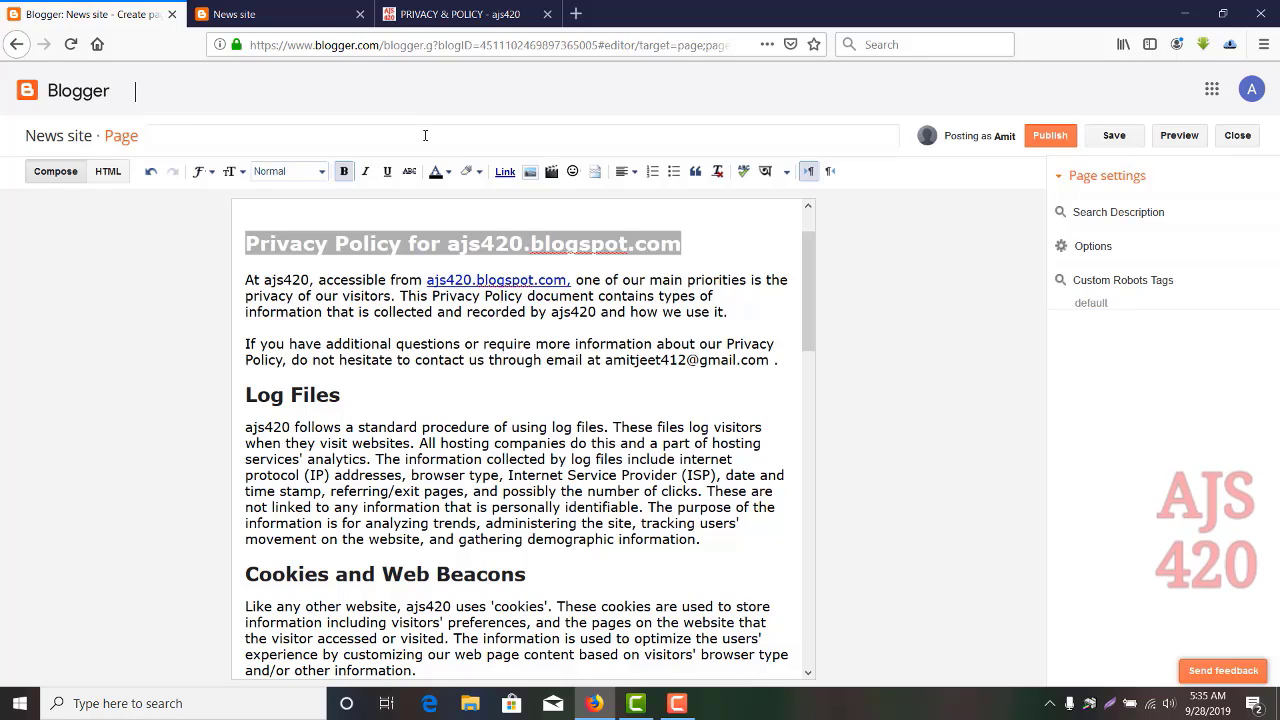
pyautogui.hotkey('ctrl', 'v')
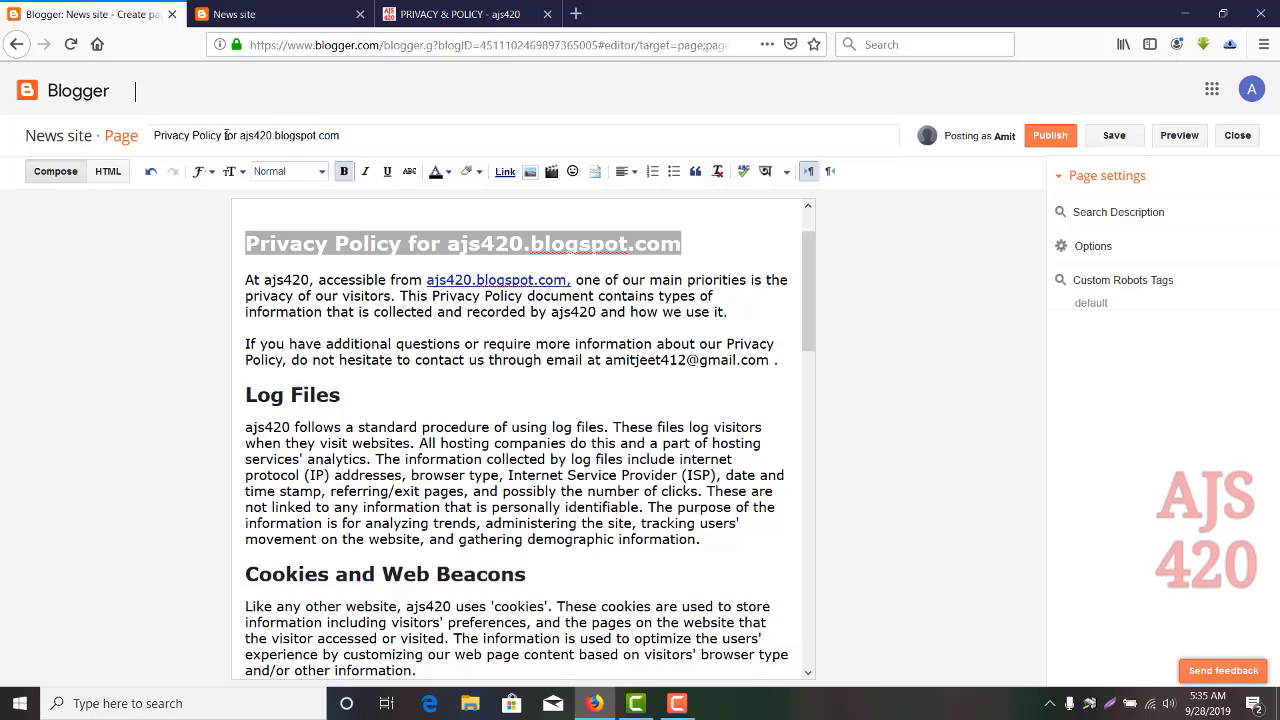
pyautogui.moveTo(304, 135); pyautogui.dragTo(352, 136)
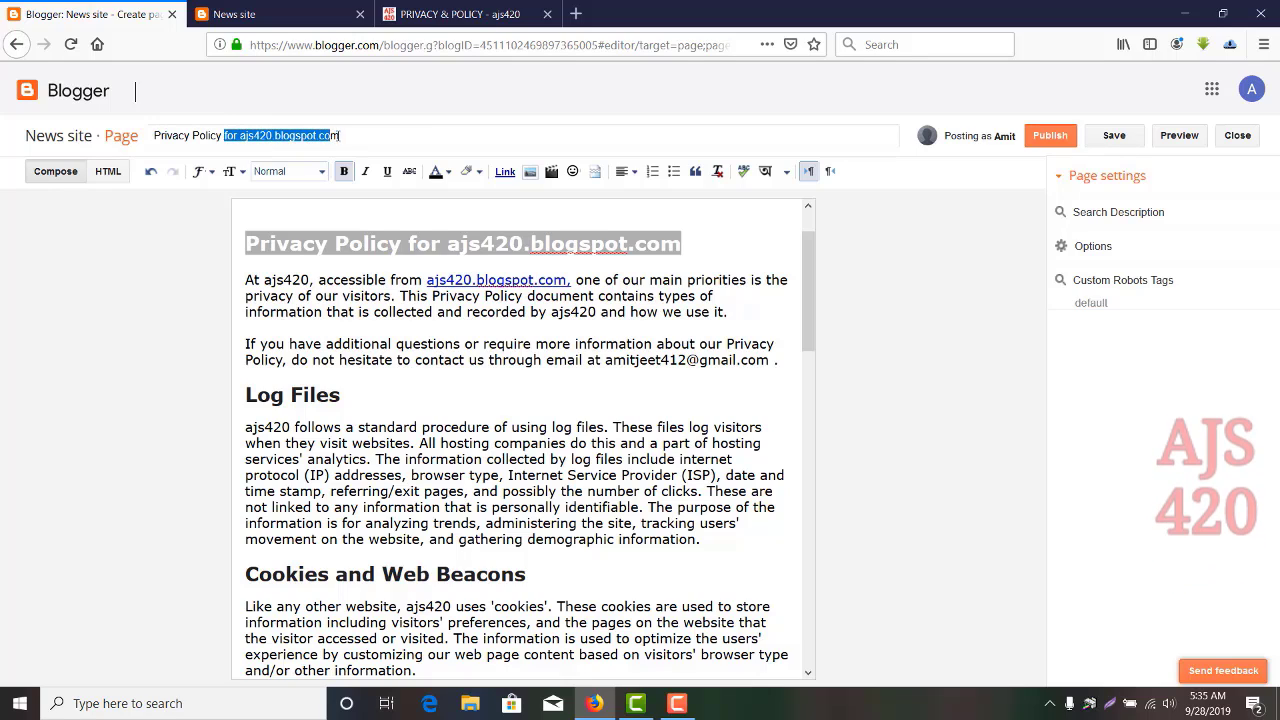
pyautogui.press('BackSpace')
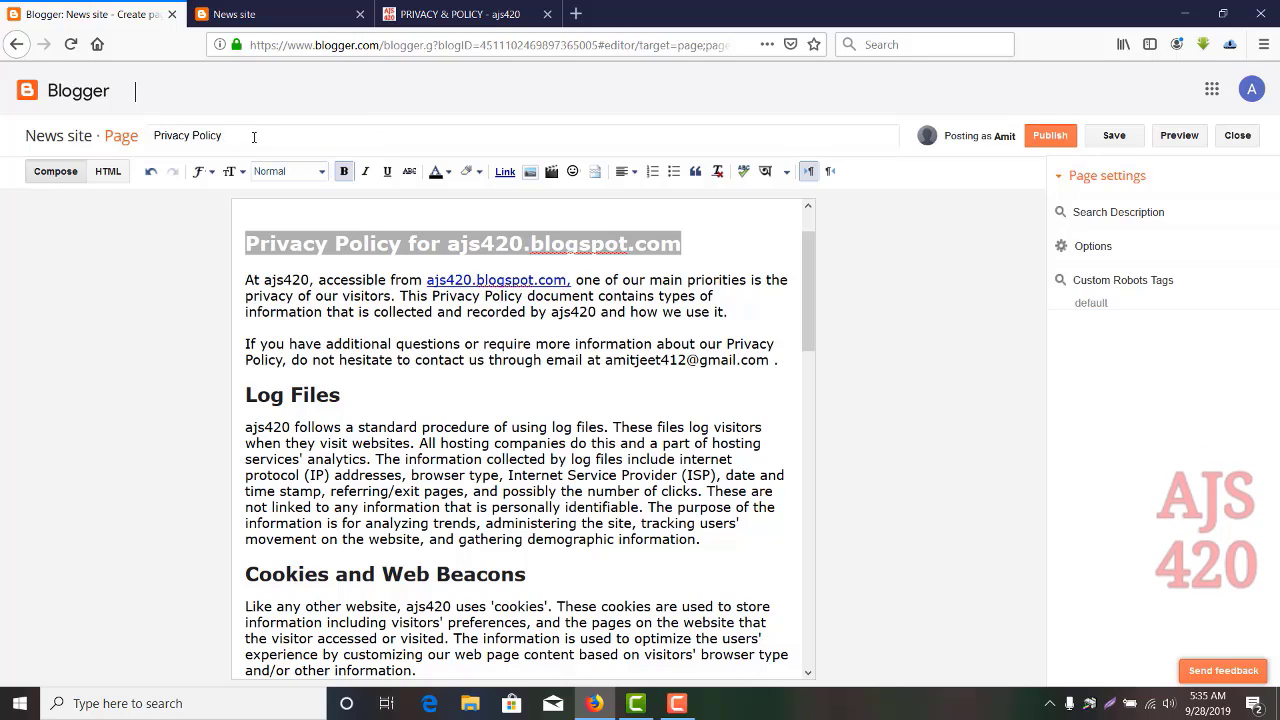
# Replace the site address in the "Privacy Policy for" heading with newssite10.blogspot.com, copied from the News site blog's address.
pyautogui.click(341, 214)
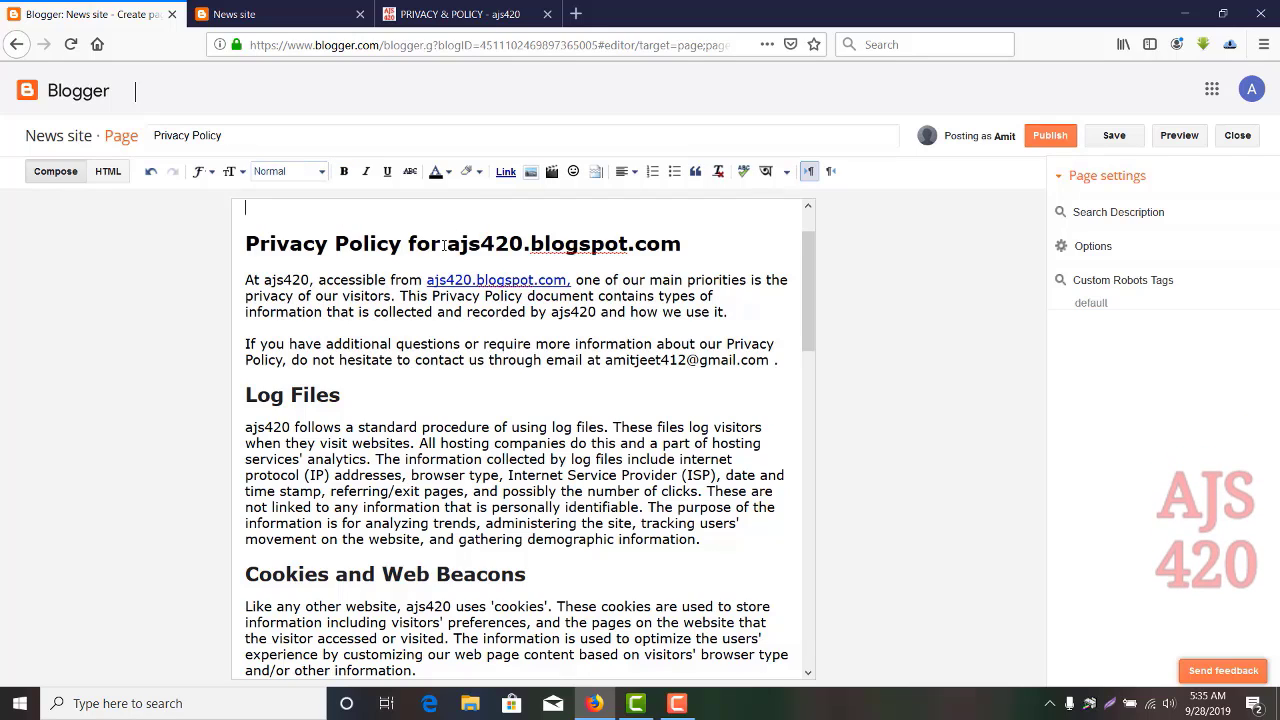
pyautogui.moveTo(525, 245); pyautogui.dragTo(660, 245)
pyautogui.click(681, 244)
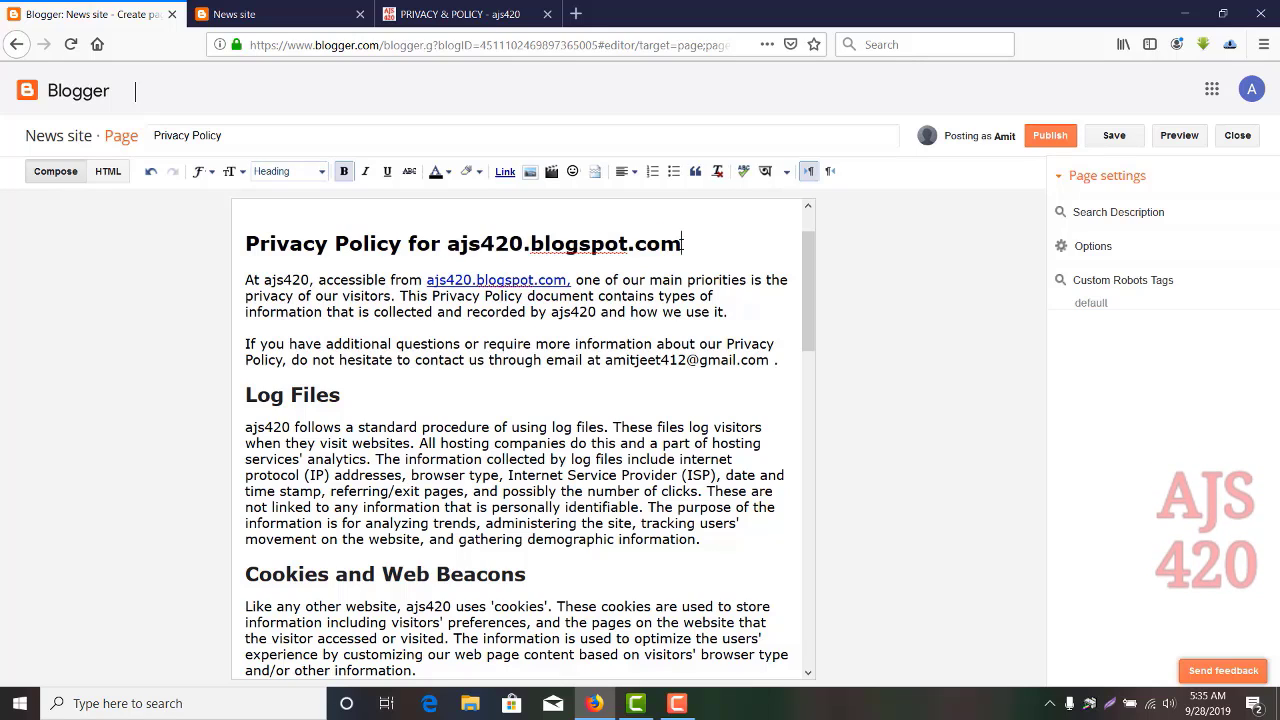
pyautogui.tripleClick(681, 244)
pyautogui.click(682, 245)
pyautogui.click(258, 10)
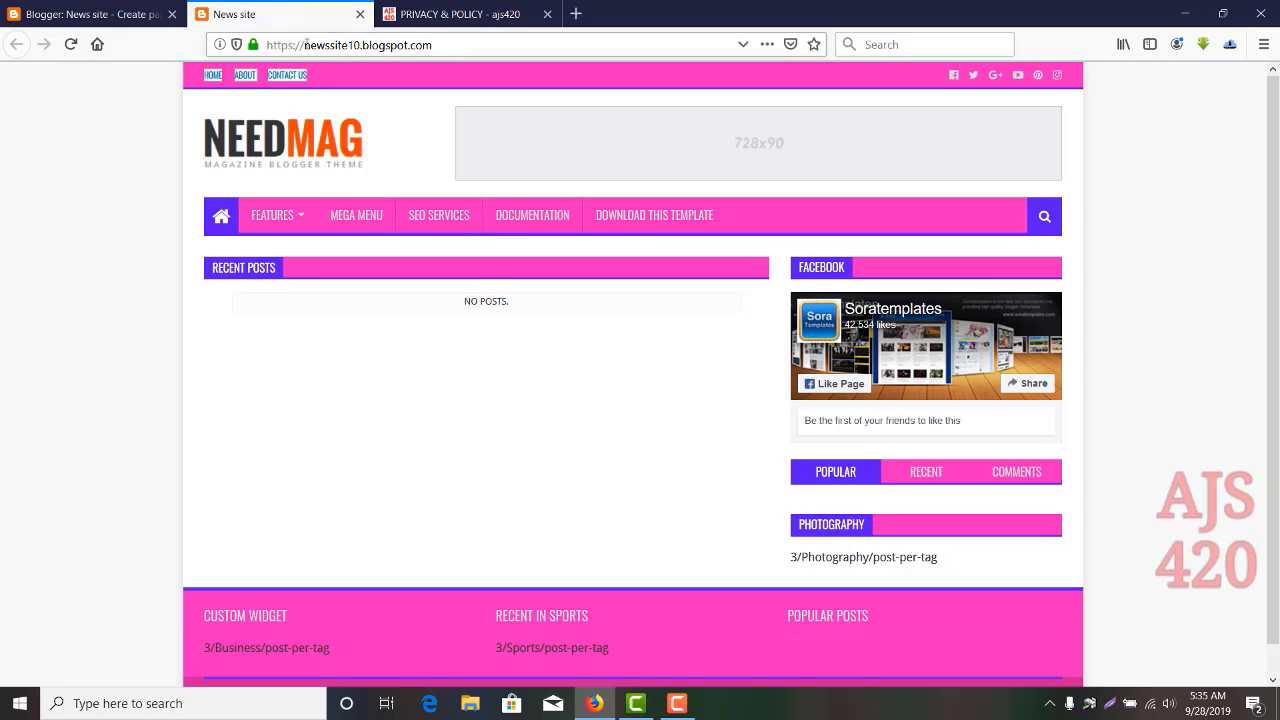
pyautogui.moveTo(306, 45); pyautogui.dragTo(341, 44)
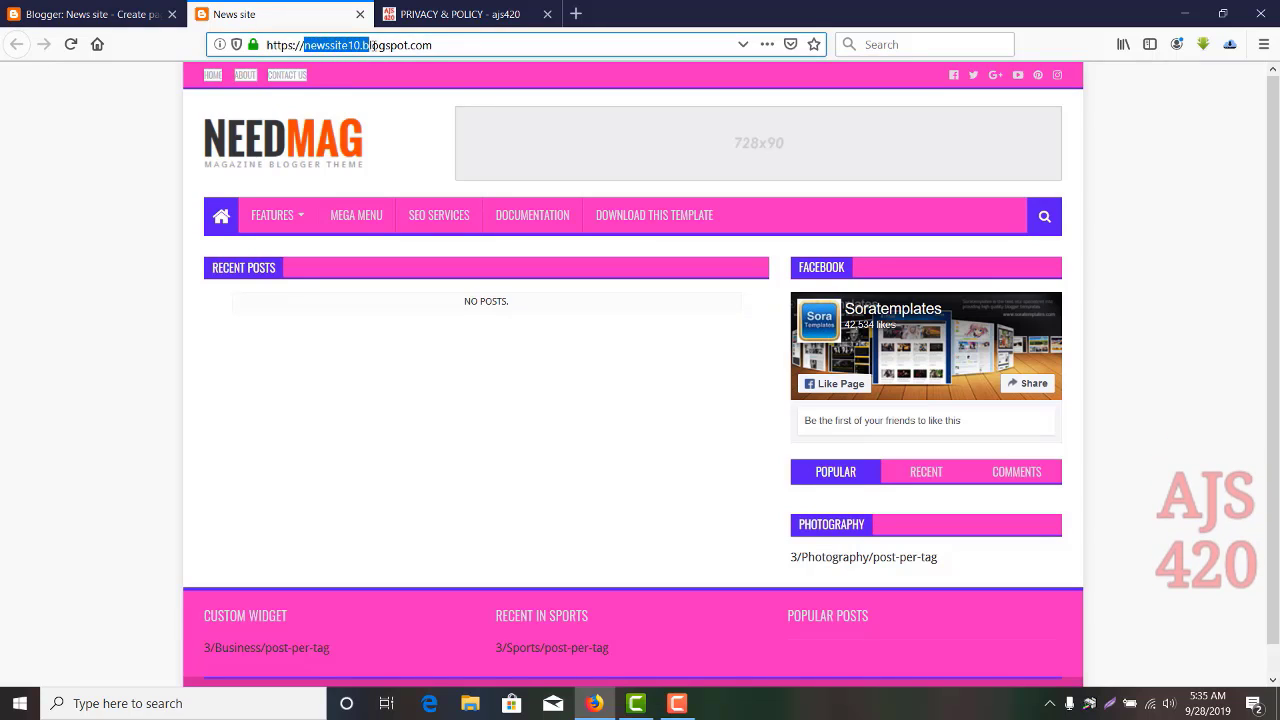
pyautogui.moveTo(425, 45); pyautogui.dragTo(440, 44)
pyautogui.hotkey('ctrl', 'c')
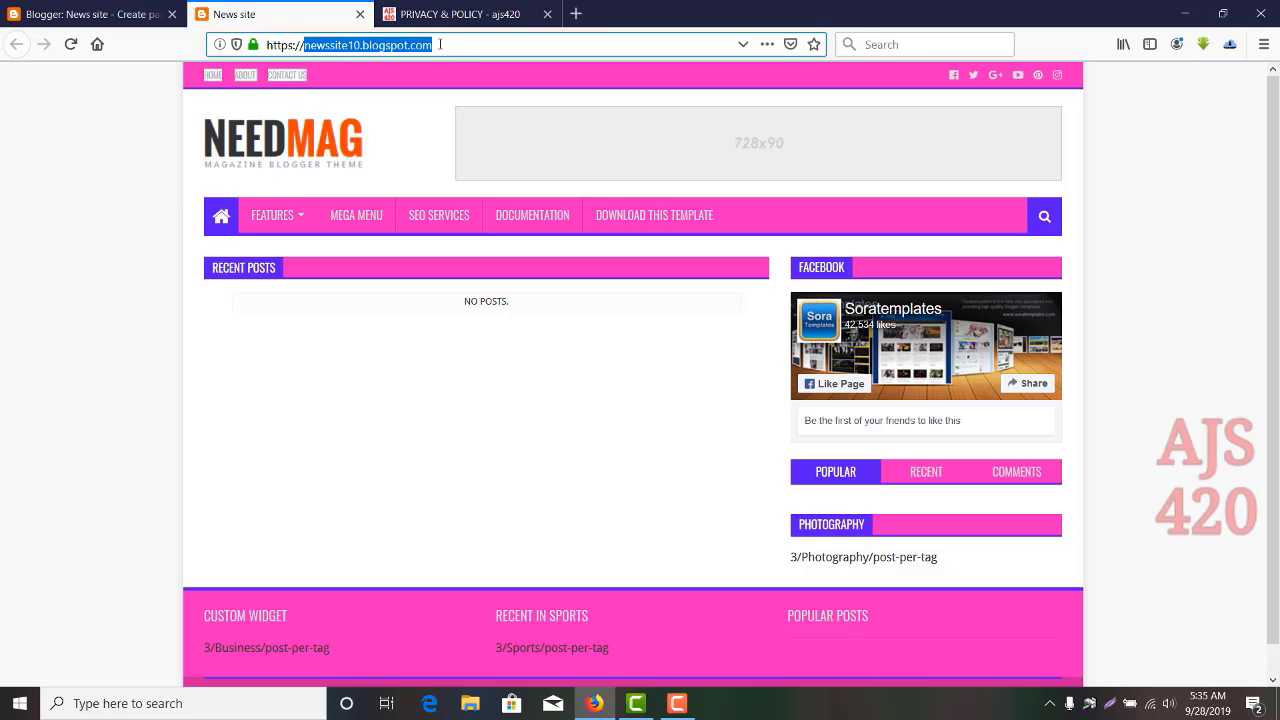
pyautogui.click(133, 18)
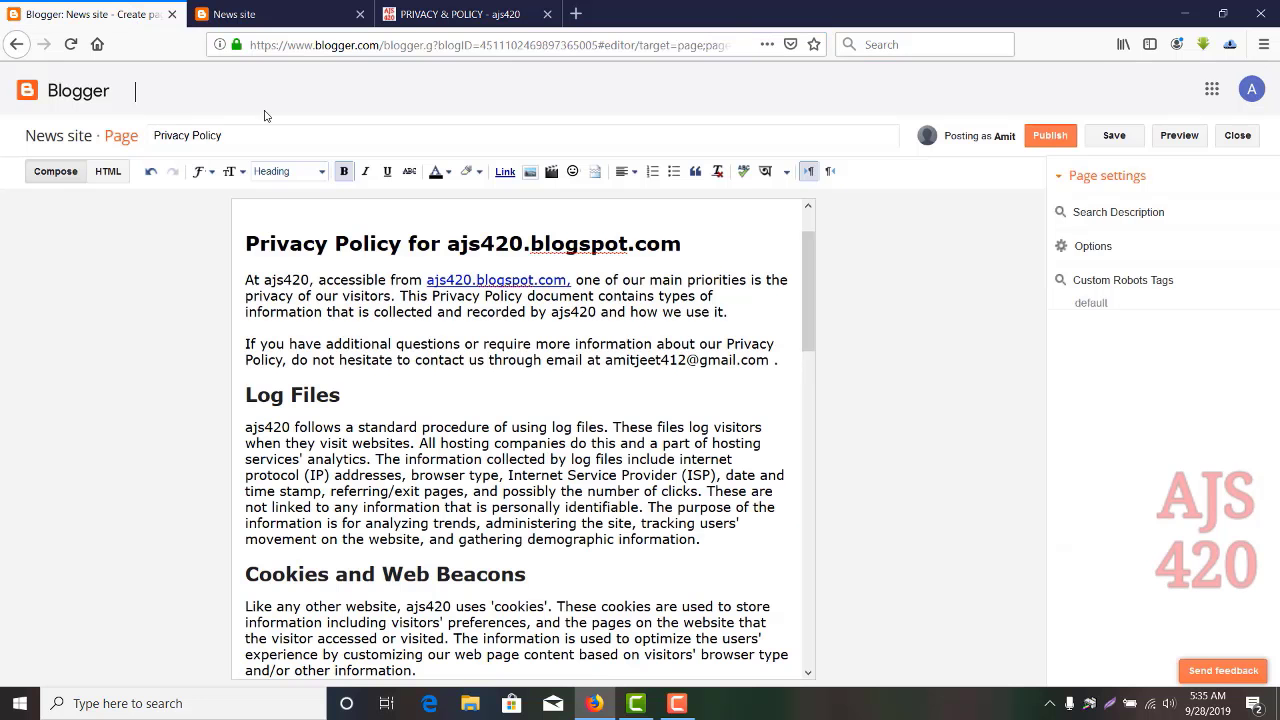
pyautogui.moveTo(447, 243); pyautogui.dragTo(688, 250)
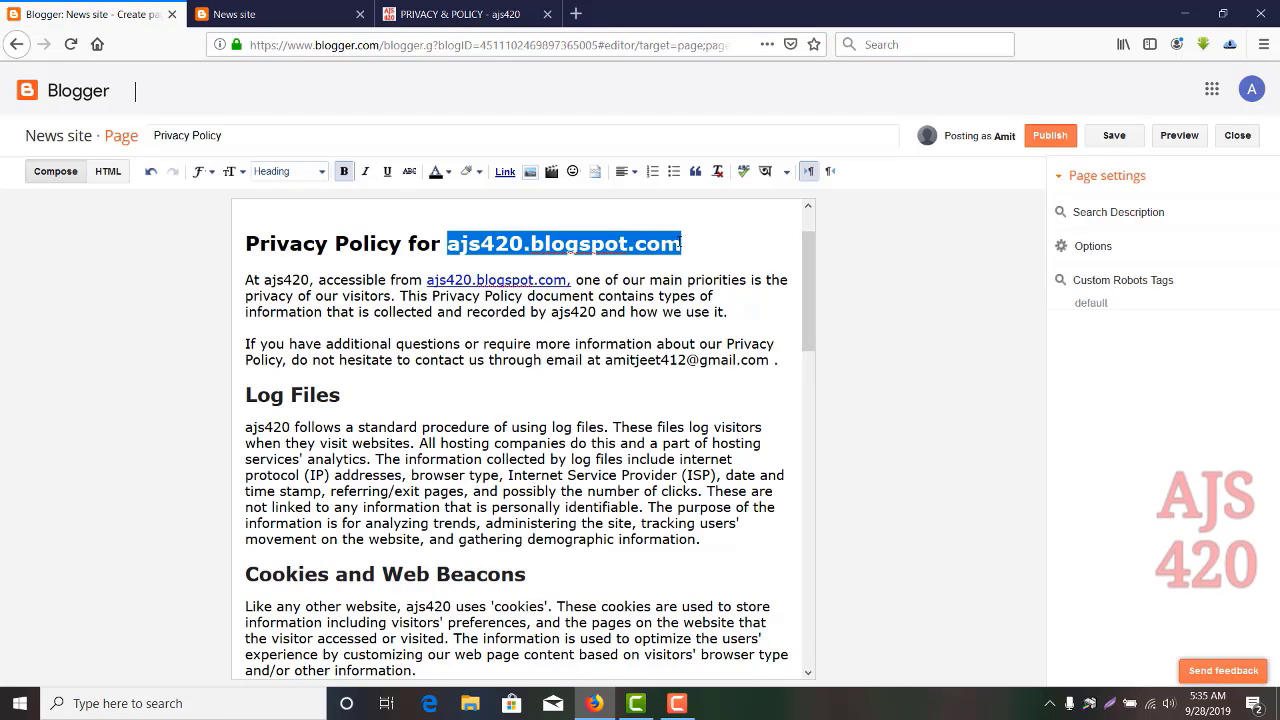
pyautogui.hotkey('ctrl', 'v')
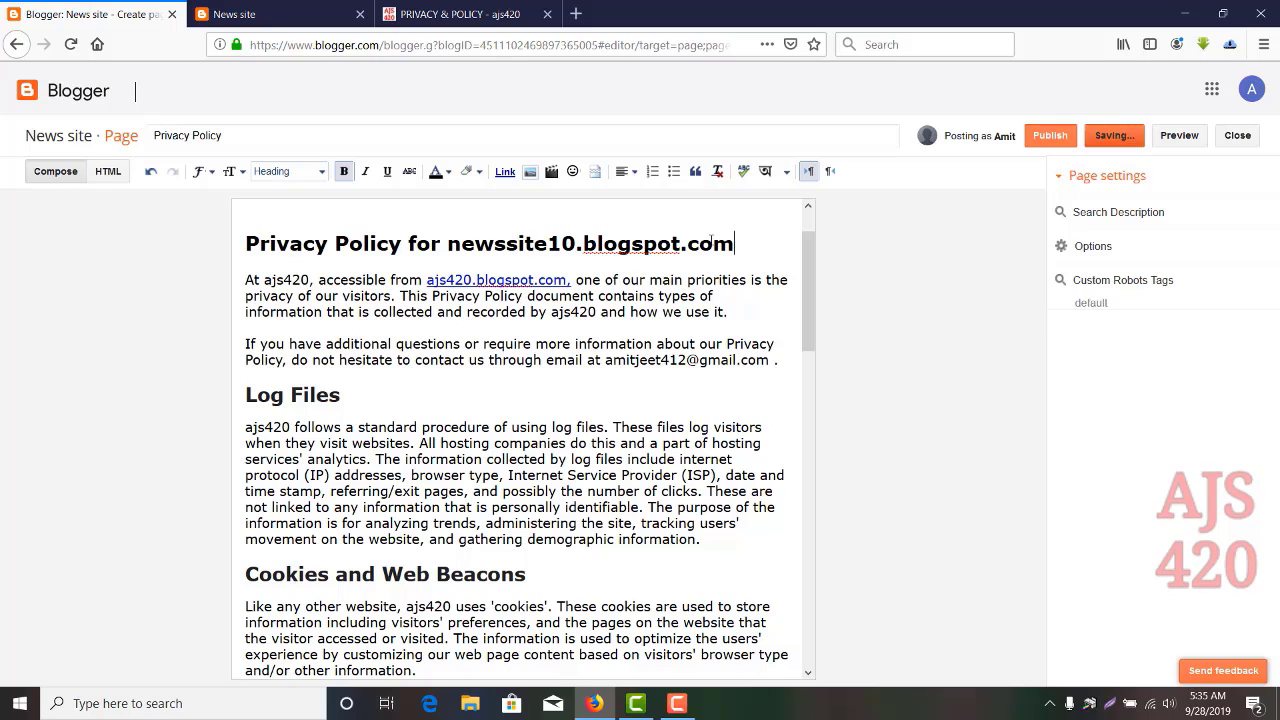
# Replace the linked ajs420 site address in the opening paragraph with newssite10.blogspot.com, copied from the News site blog's address.
pyautogui.click(566, 281)
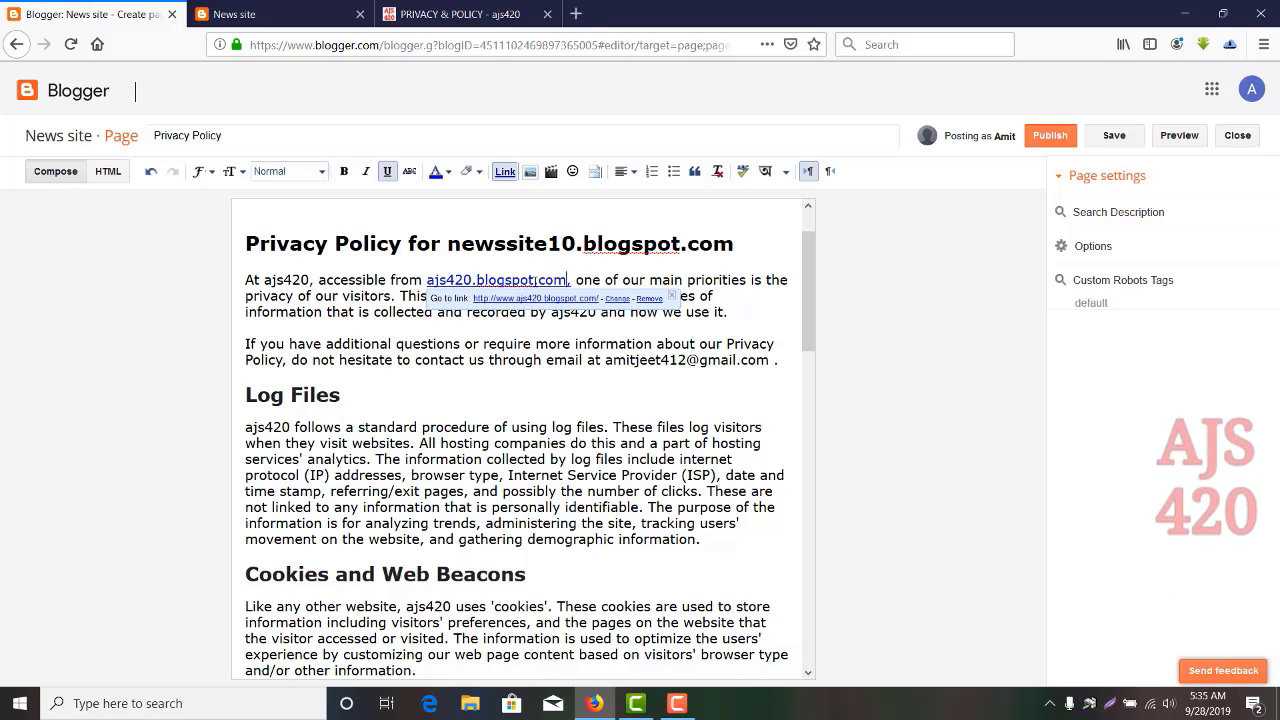
pyautogui.press('End')
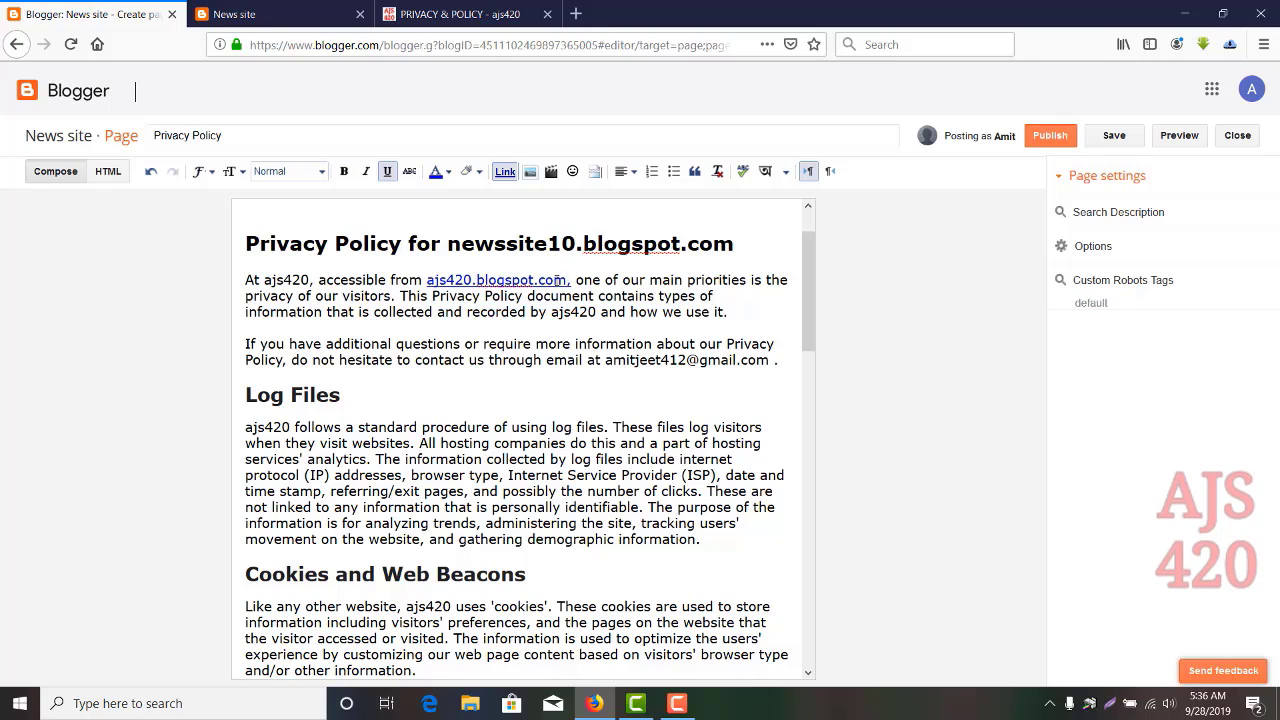
pyautogui.press('BackSpace')
pyautogui.press('BackSpace')
pyautogui.press('BackSpace')
pyautogui.press('BackSpace')
pyautogui.press('BackSpace')
pyautogui.press('BackSpace')
pyautogui.press('BackSpace')
pyautogui.press('BackSpace')
pyautogui.press('BackSpace')
pyautogui.press('BackSpace')
pyautogui.press('BackSpace')
pyautogui.press('BackSpace')
pyautogui.press('BackSpace')
pyautogui.press('BackSpace')
pyautogui.press('BackSpace')
pyautogui.press('BackSpace')
pyautogui.press('BackSpace')
pyautogui.press('BackSpace')
pyautogui.press('BackSpace')
pyautogui.press('BackSpace')
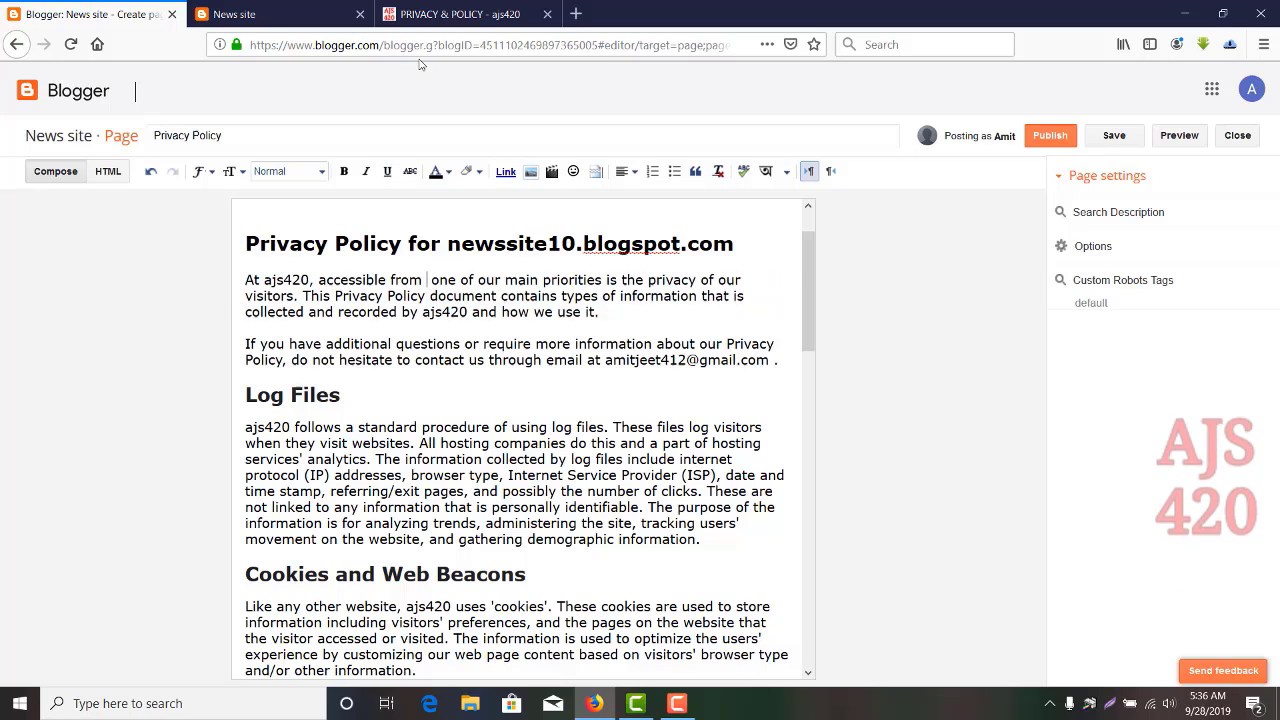
pyautogui.click(287, 22)
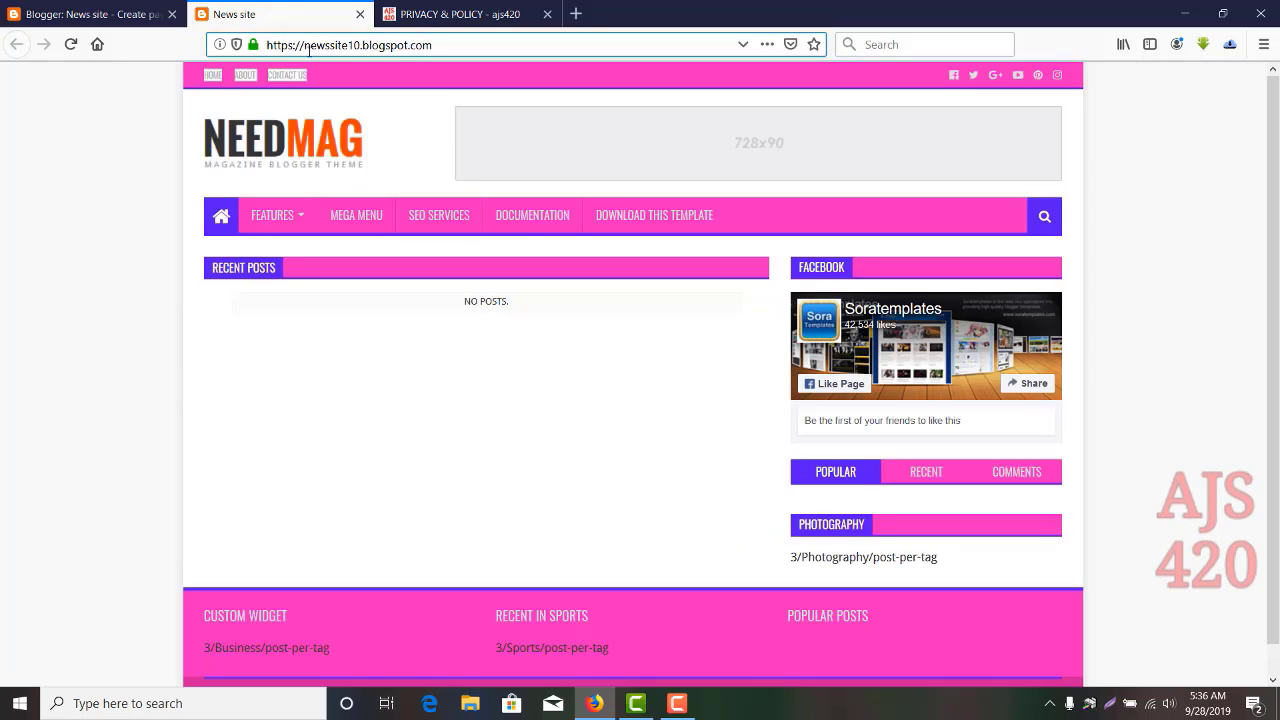
pyautogui.doubleClick(310, 45)
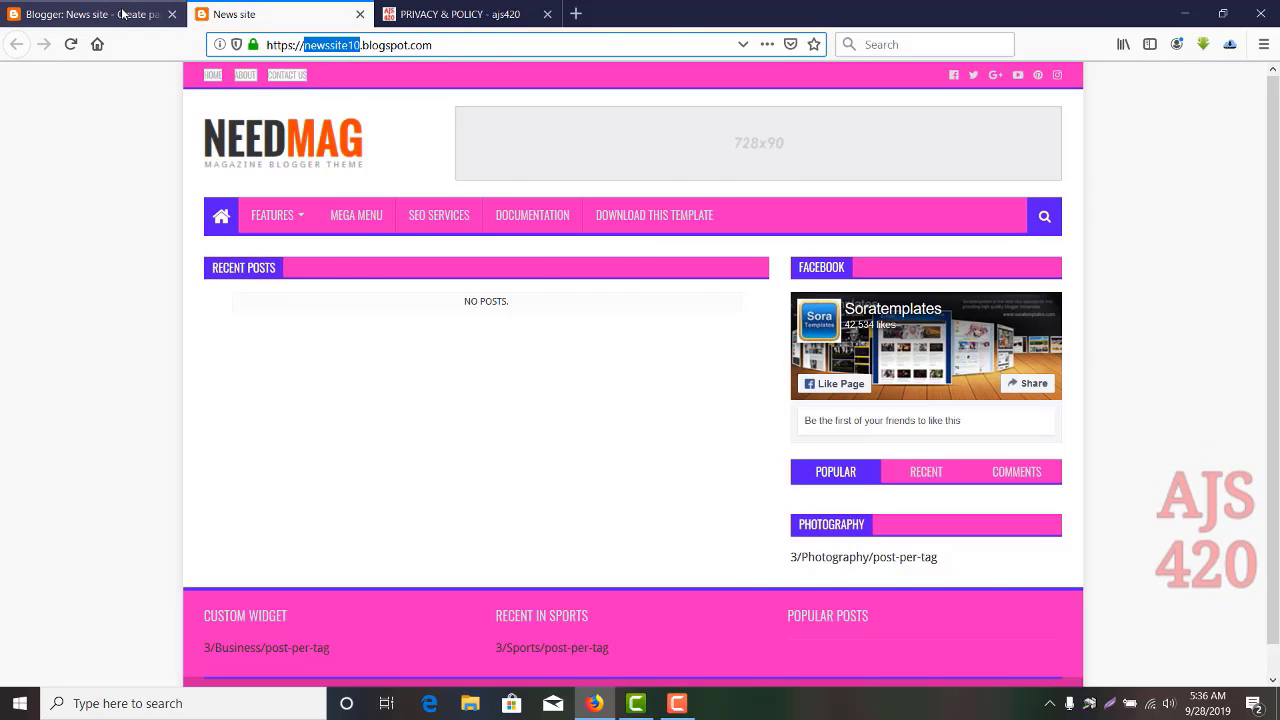
pyautogui.click(90, 14)
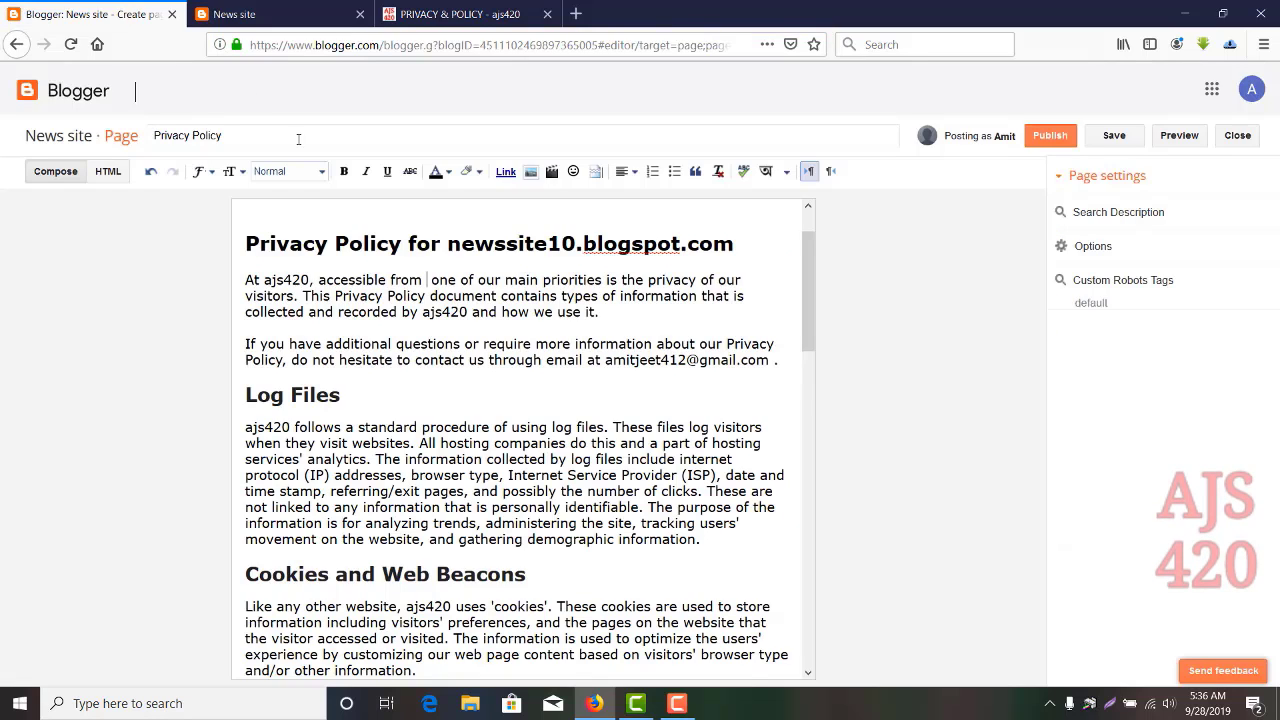
pyautogui.click(427, 280)
pyautogui.hotkey('ctrl', 'v')
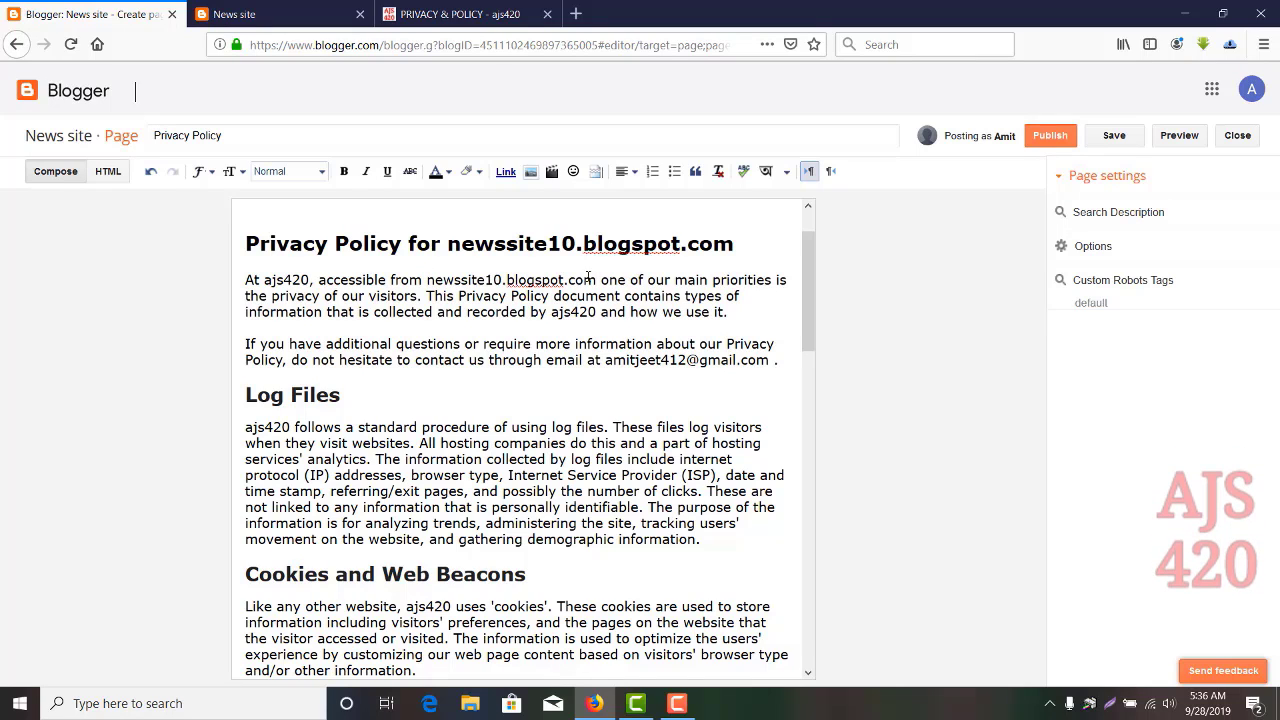
pyautogui.moveTo(581, 281); pyautogui.dragTo(426, 278)
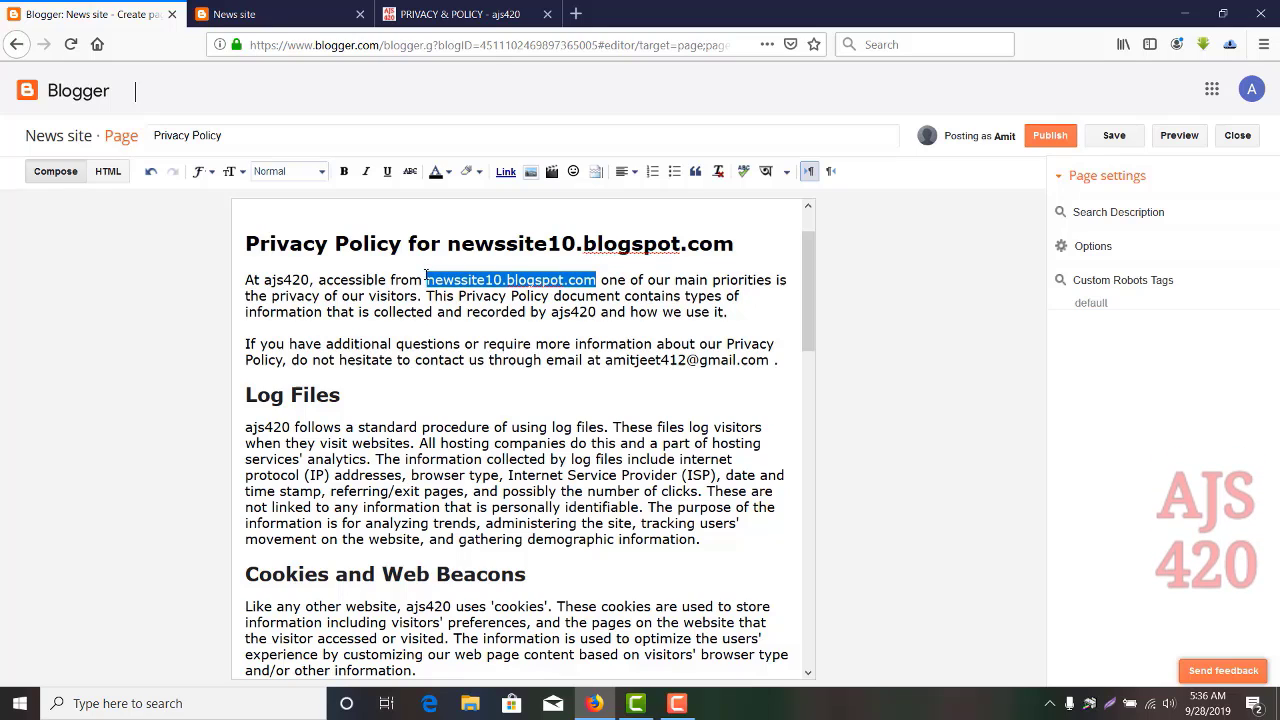
pyautogui.click(272, 22)
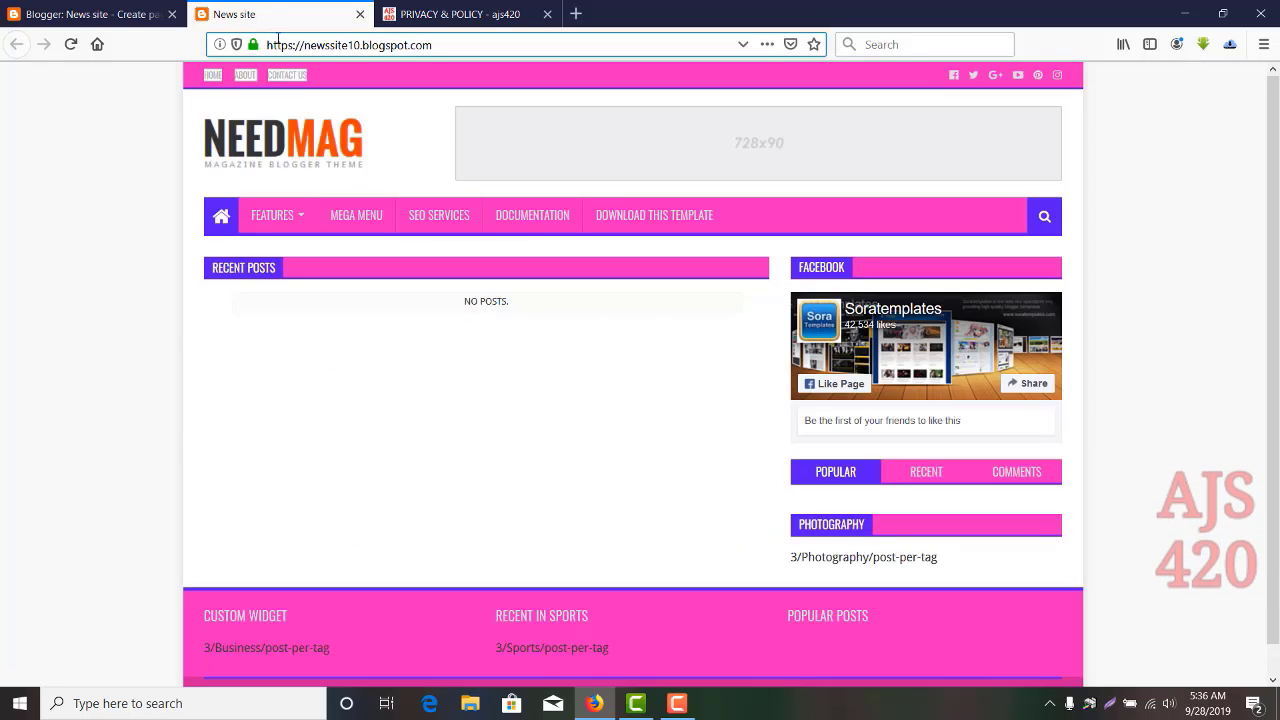
pyautogui.click(279, 44)
pyautogui.doubleClick(279, 44)
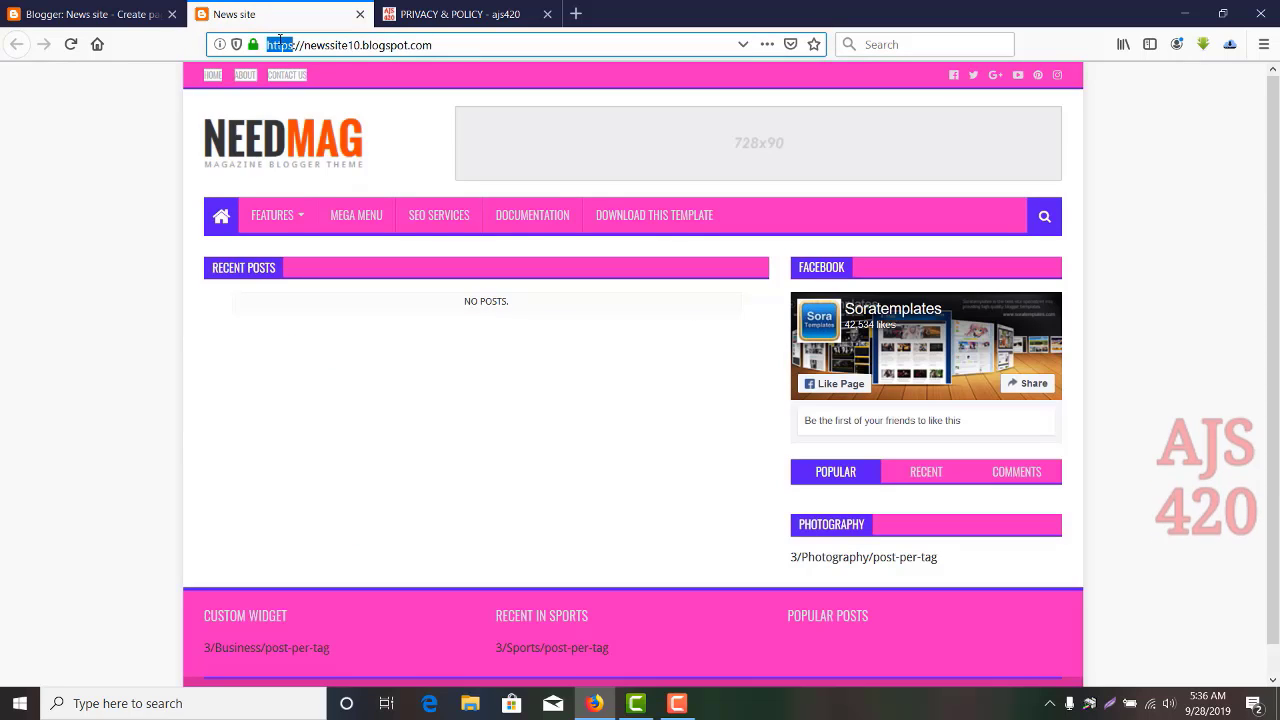
pyautogui.tripleClick(279, 44)
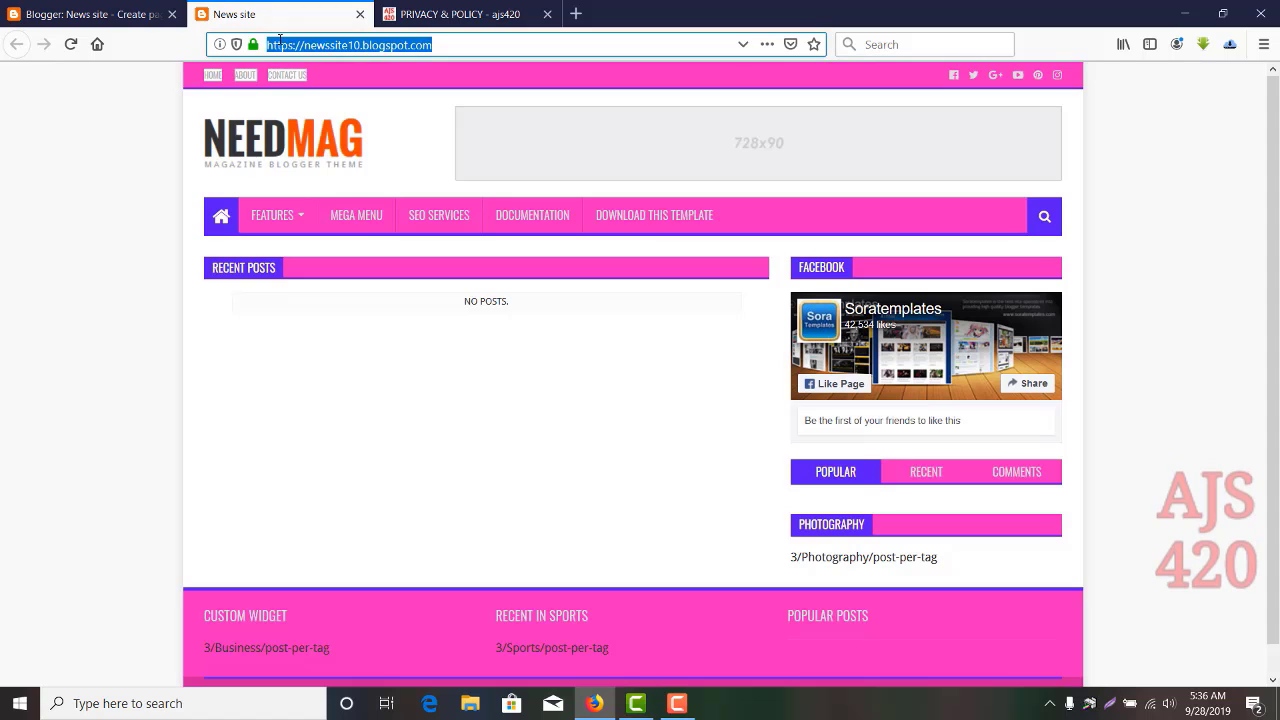
pyautogui.click(133, 17)
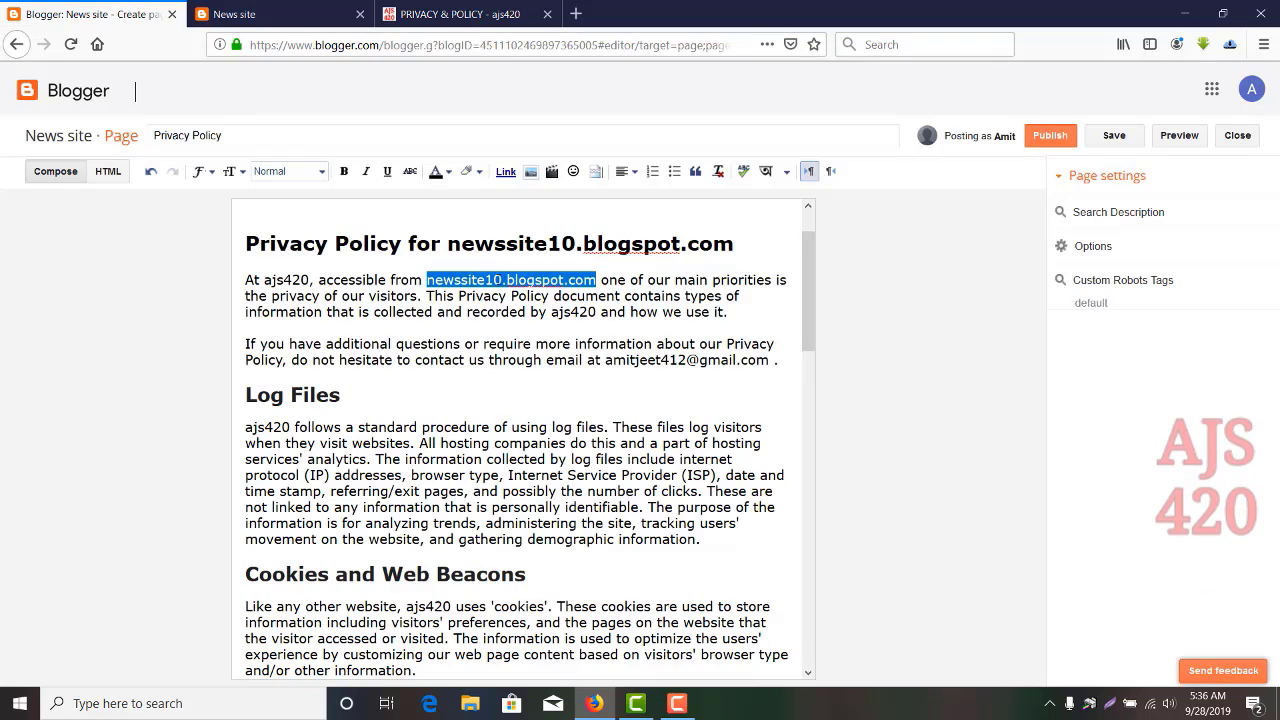
pyautogui.click(344, 172)
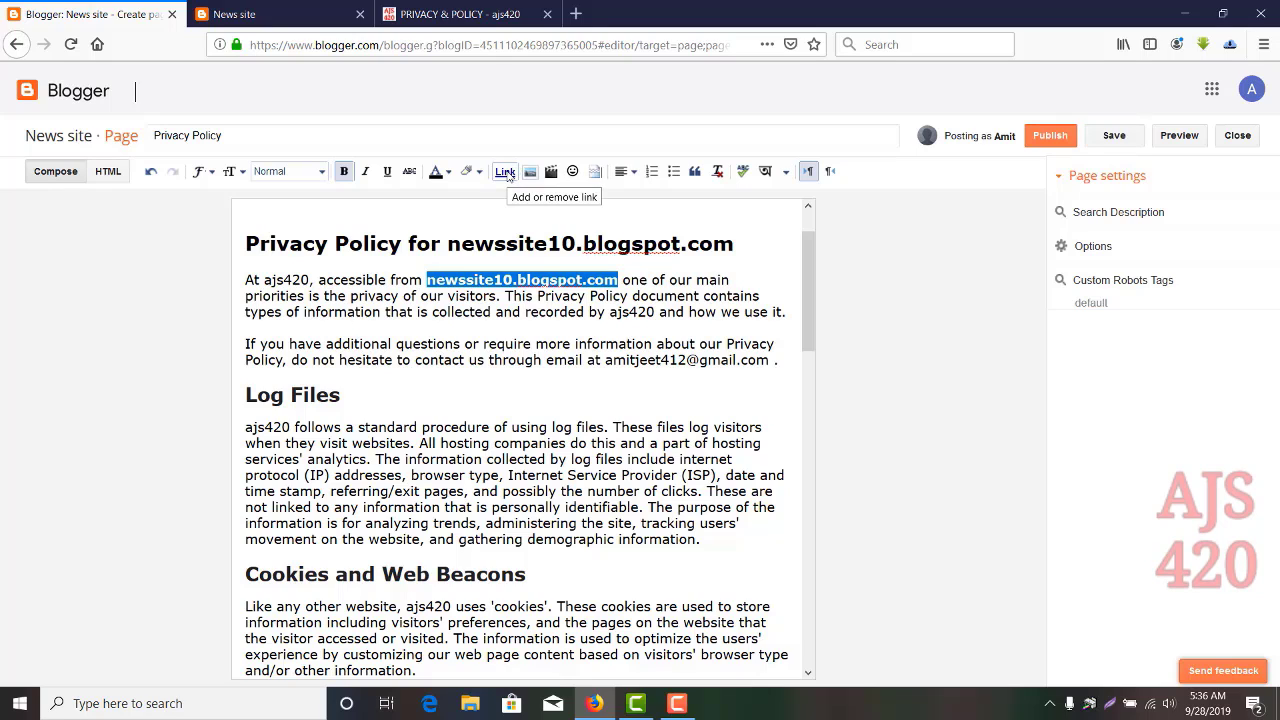
pyautogui.click(505, 172)
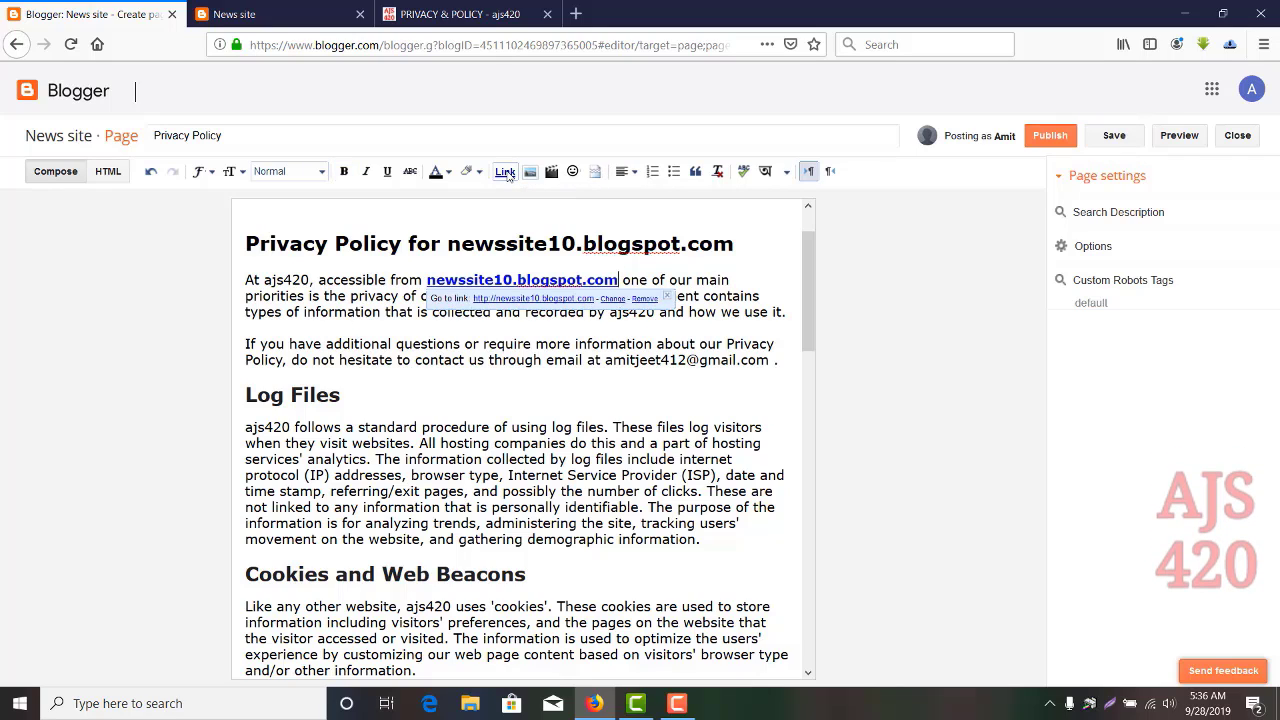
pyautogui.click(511, 280)
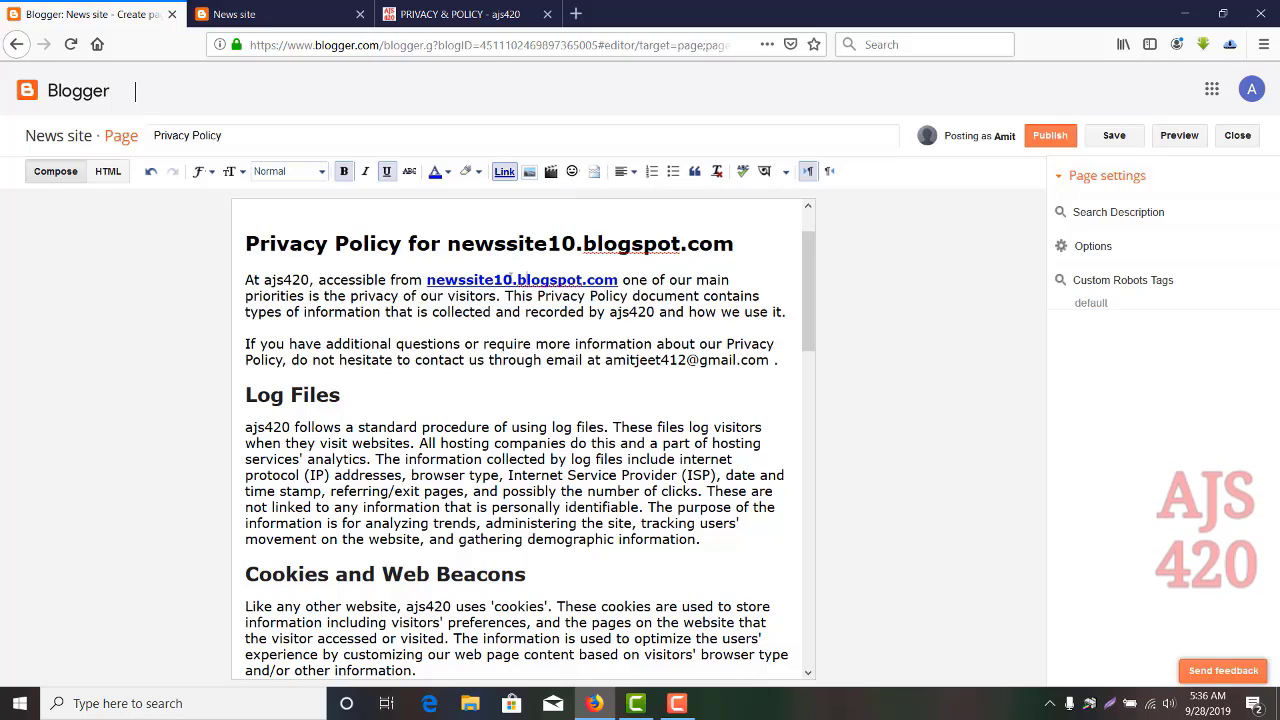
pyautogui.click(511, 280)
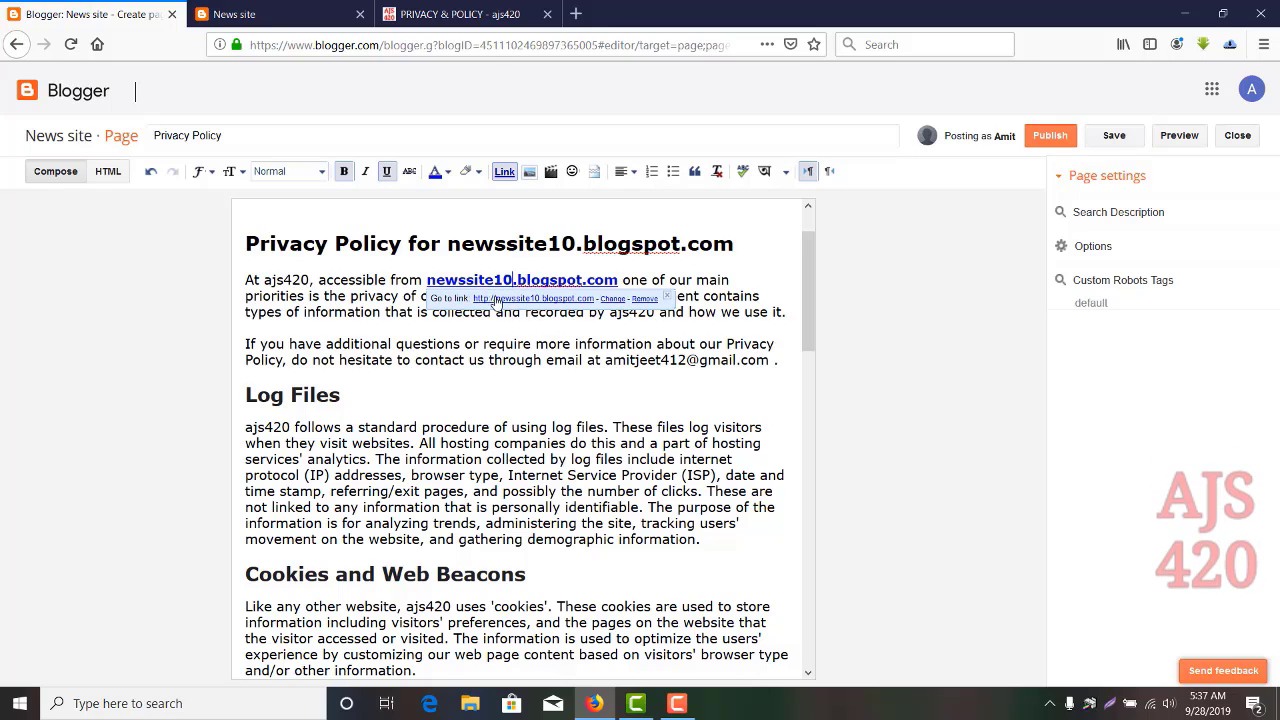
pyautogui.click(281, 13)
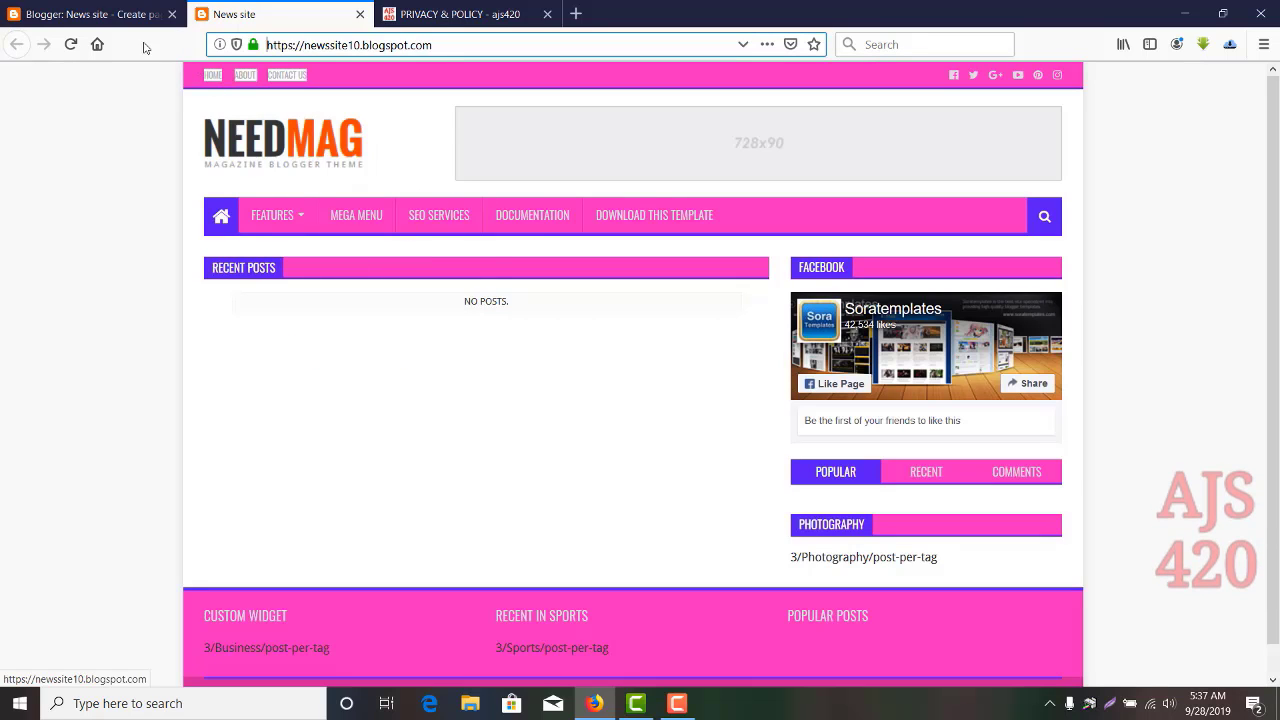
pyautogui.click(117, 18)
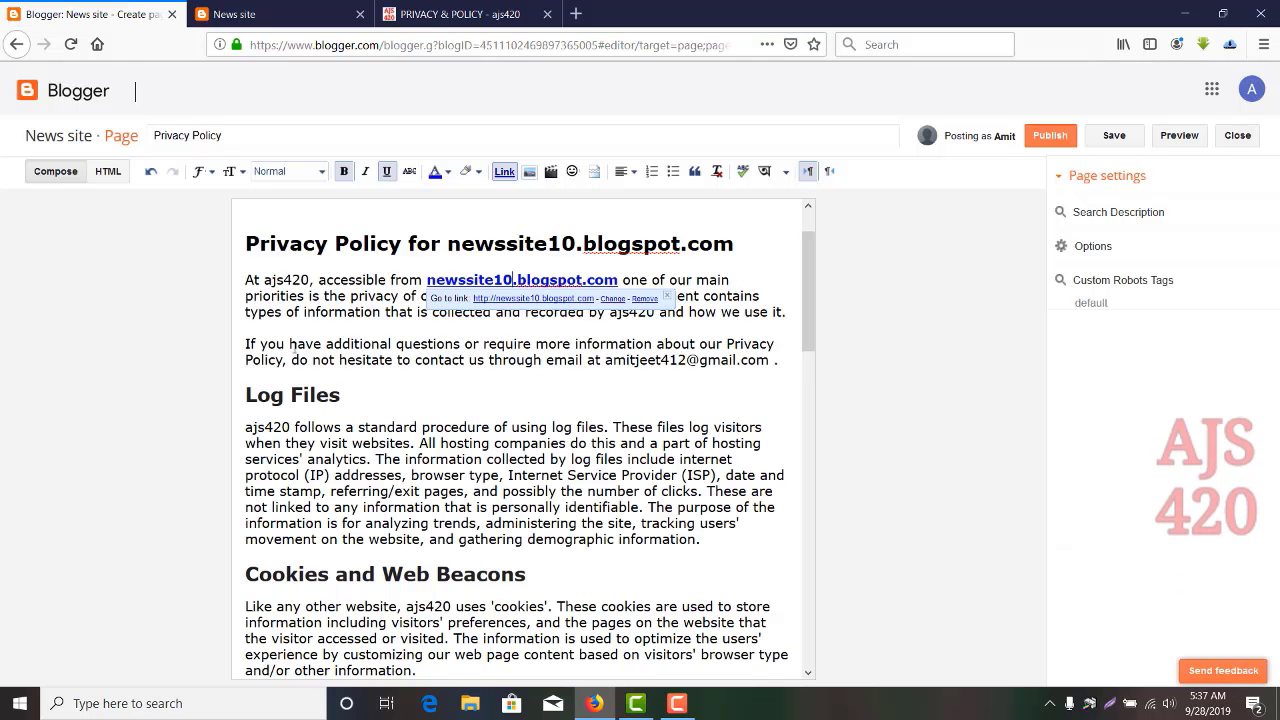
# Replace the blog name ajs420 at the start of the opening paragraph with "News Site".
pyautogui.moveTo(311, 280); pyautogui.dragTo(264, 281)
pyautogui.click(455, 13)
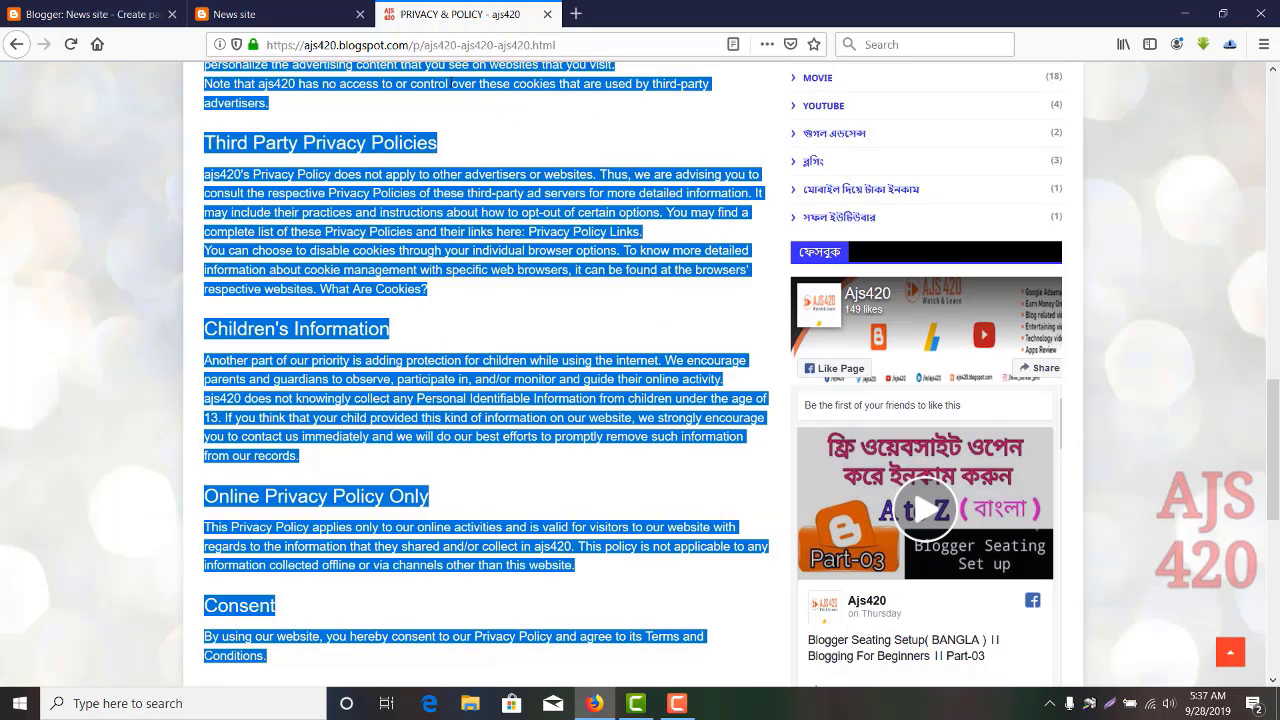
pyautogui.click(294, 25)
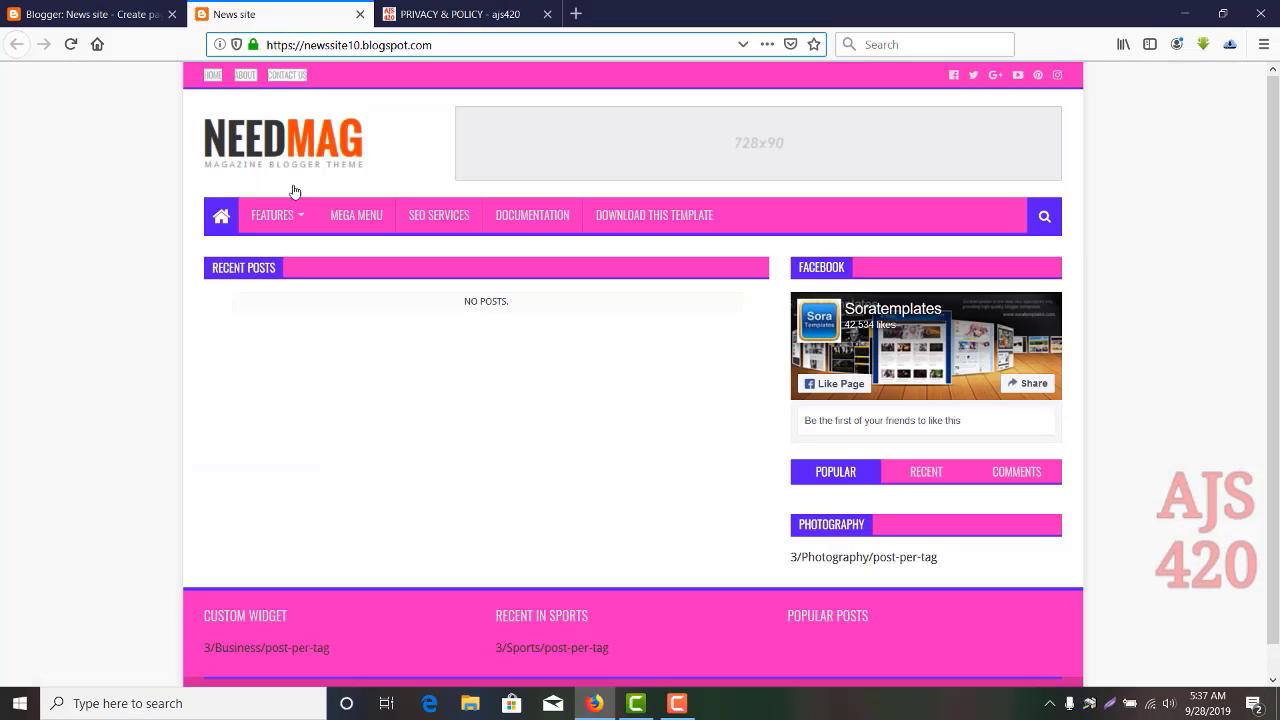
pyautogui.click(90, 14)
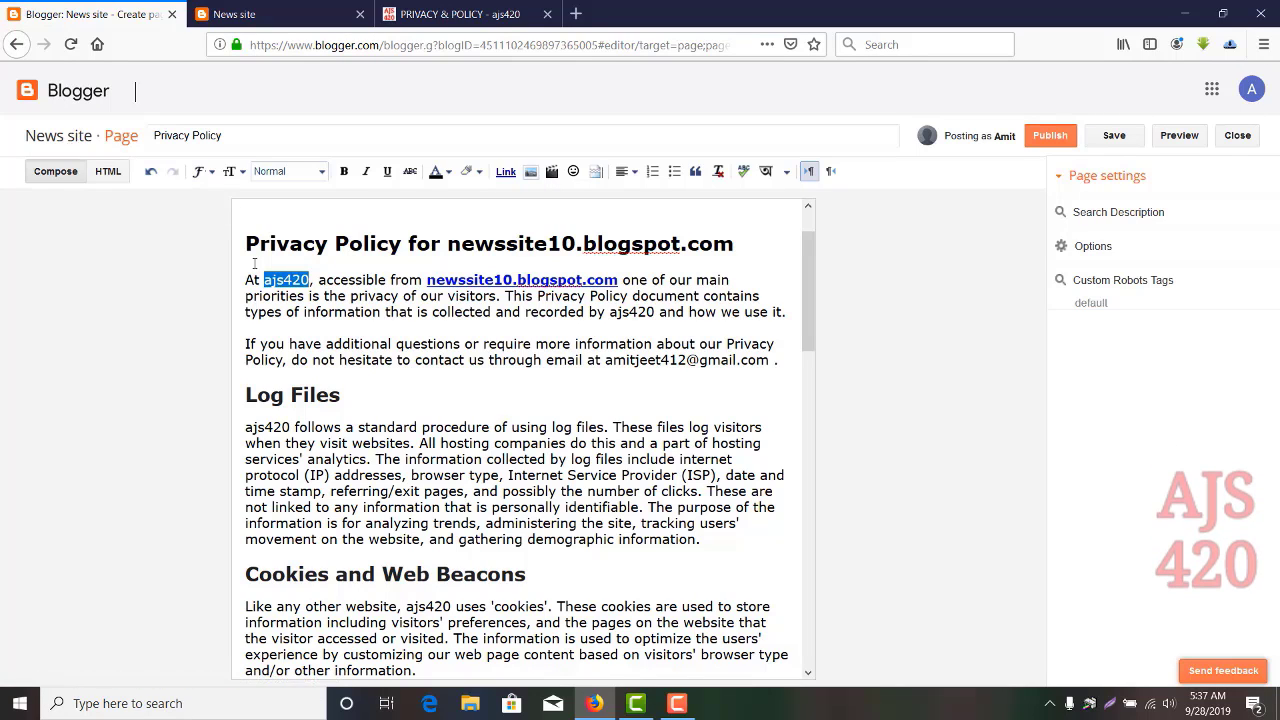
pyautogui.write('N')
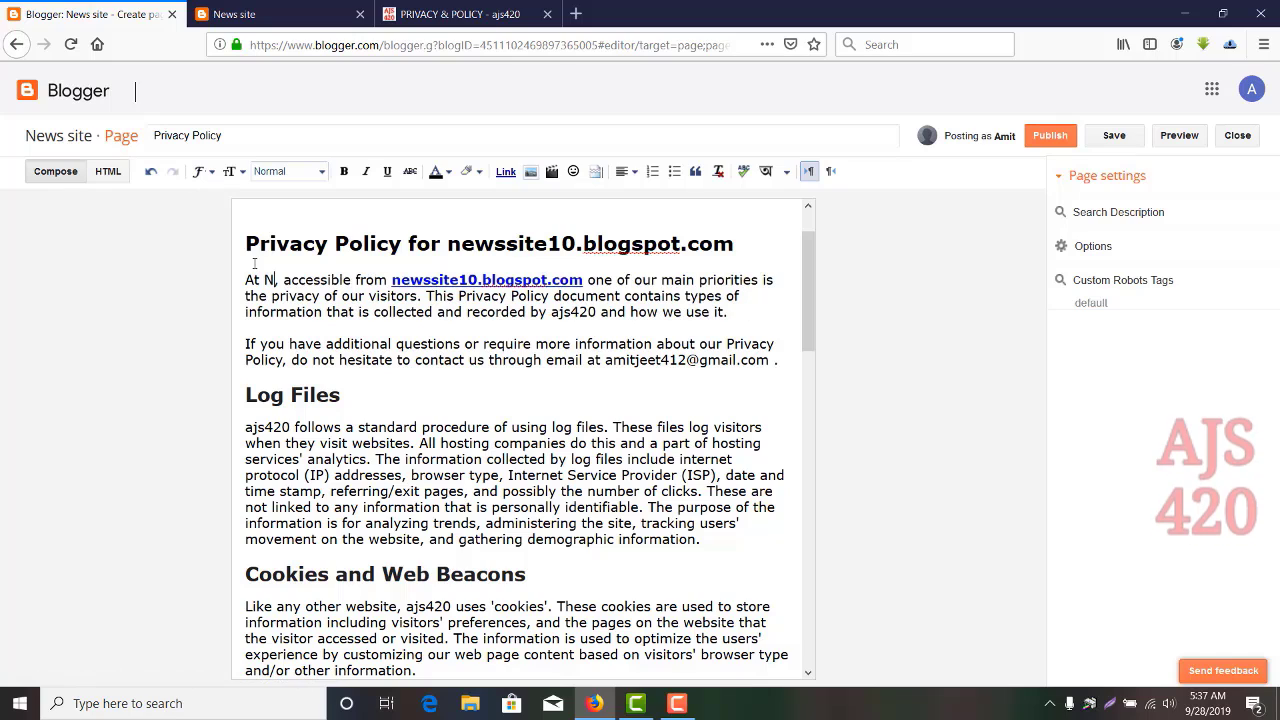
pyautogui.write('ews S')
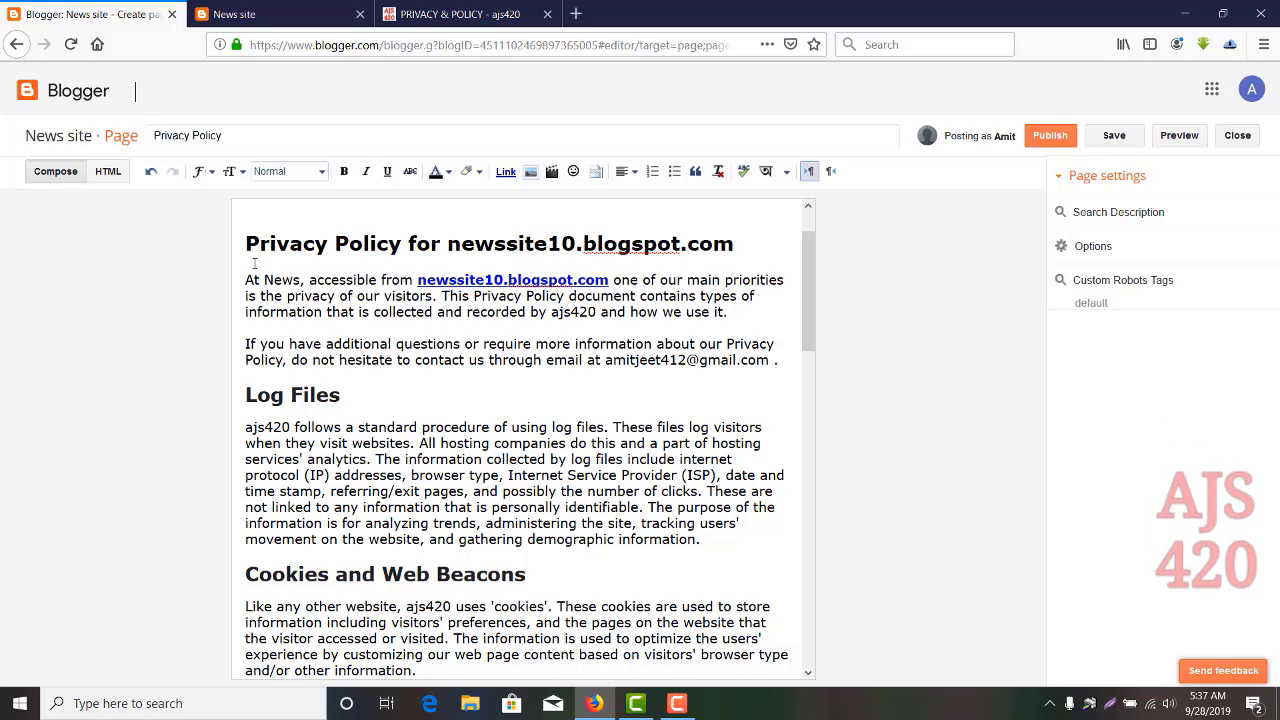
pyautogui.write('ite')
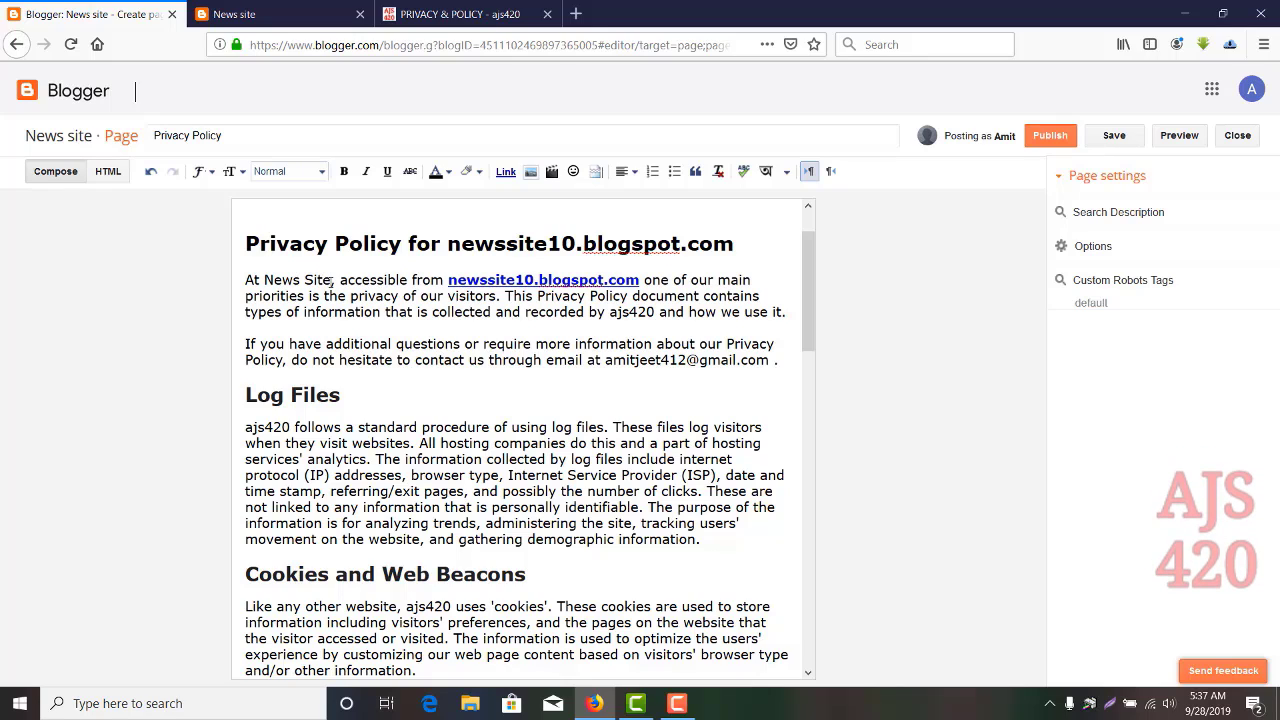
# Look through the policy text for remaining mentions of ajs420 and preview the page in the blog's theme.
pyautogui.moveTo(607, 308); pyautogui.dragTo(655, 316)
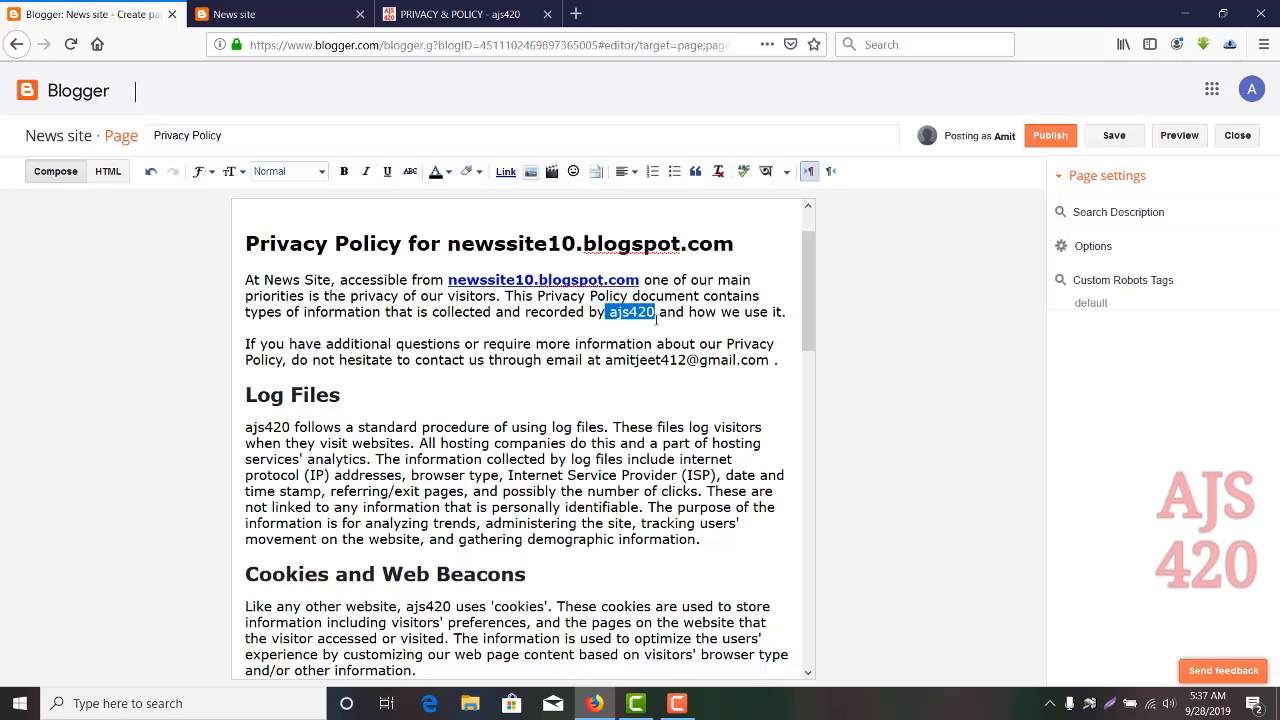
pyautogui.moveTo(810, 296); pyautogui.dragTo(815, 408)
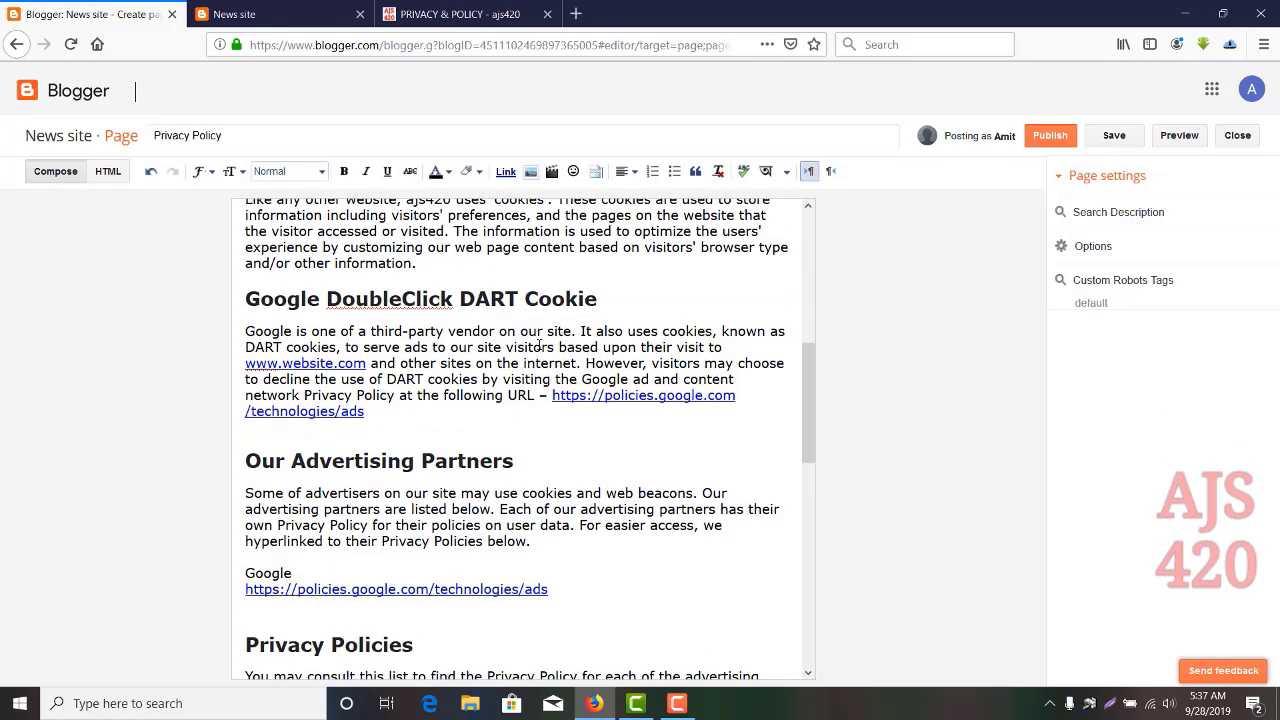
pyautogui.moveTo(807, 385); pyautogui.dragTo(828, 464)
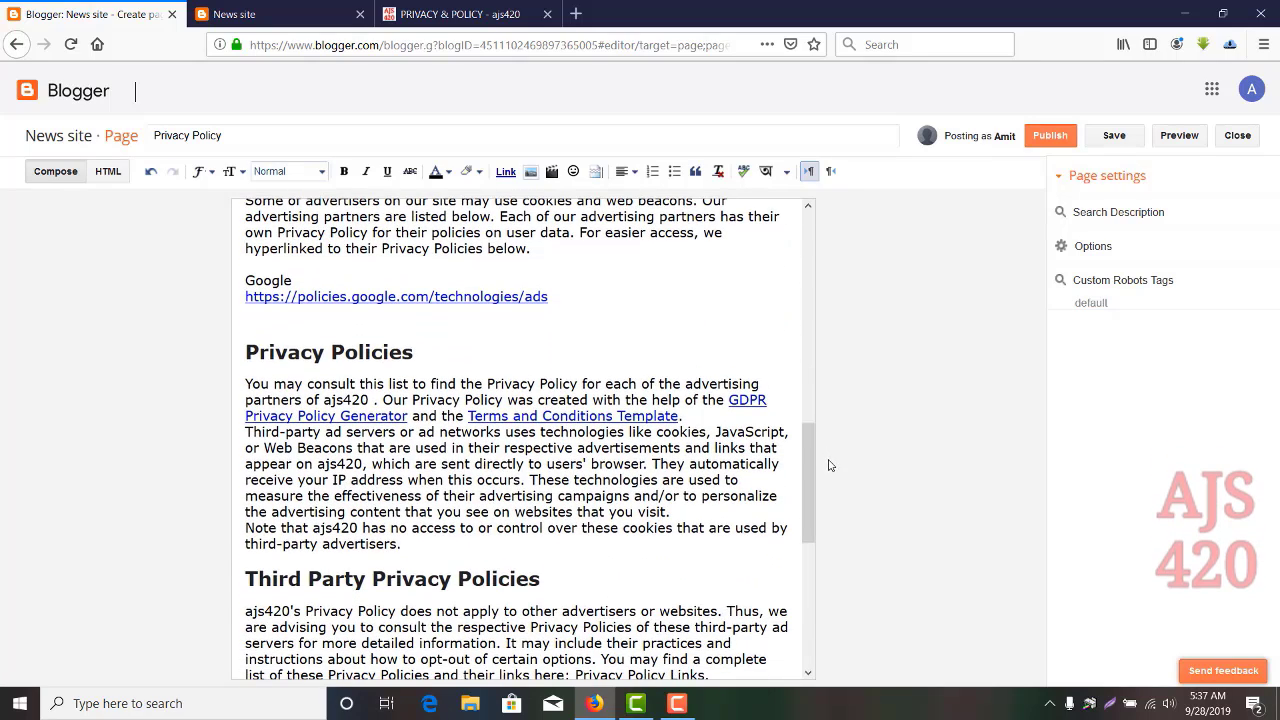
pyautogui.scroll(-3, 816, 461)
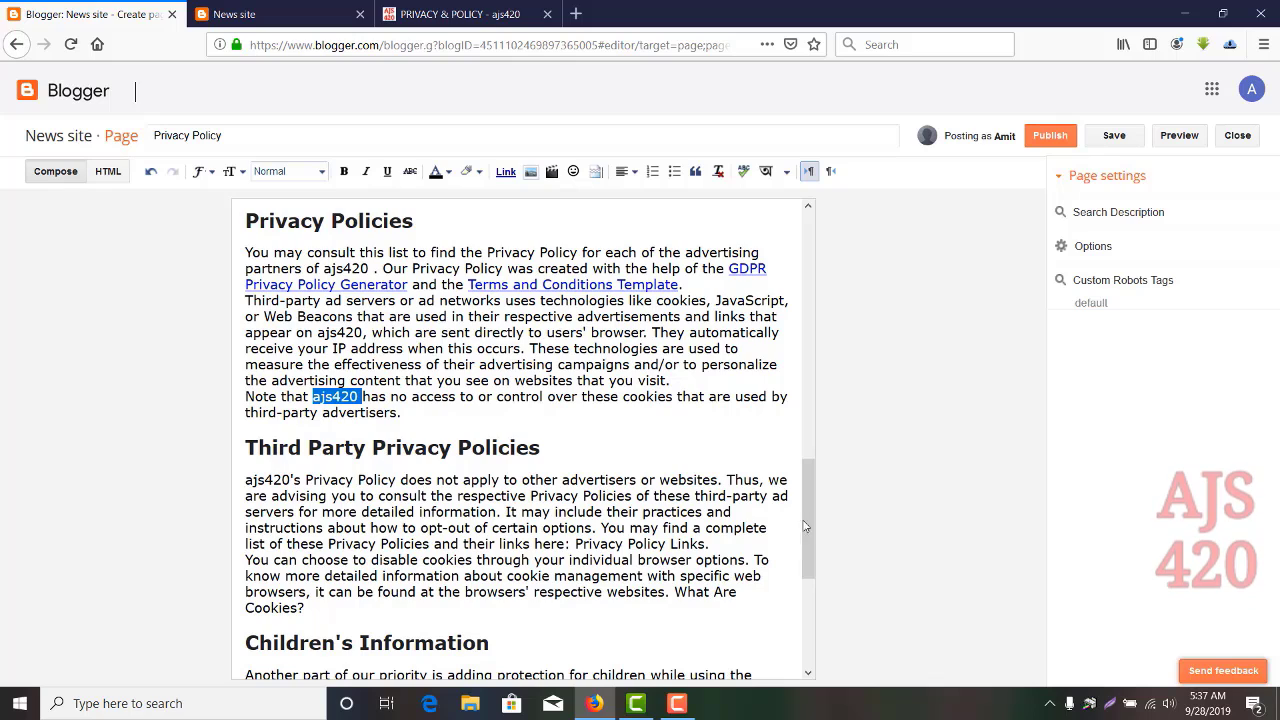
pyautogui.moveTo(811, 525); pyautogui.dragTo(811, 335)
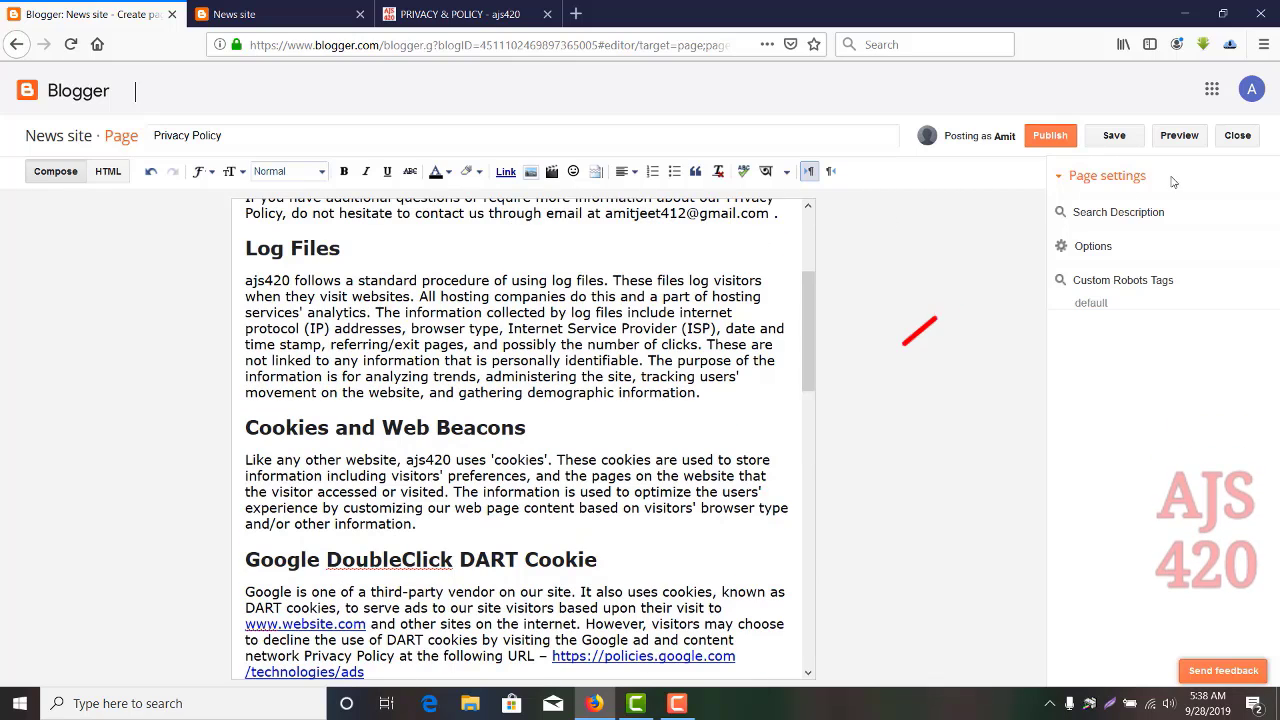
pyautogui.click(1182, 137)
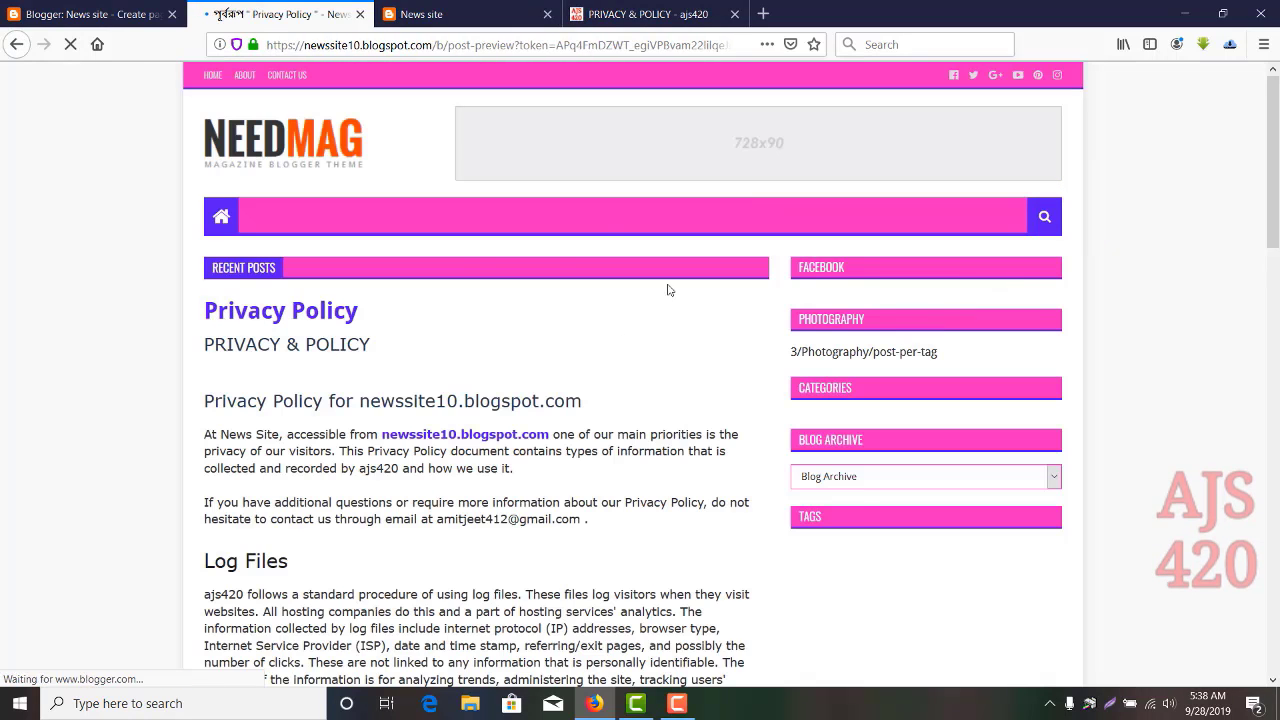
pyautogui.moveTo(1272, 190)
pyautogui.mouseDown()
pyautogui.moveTo(1276, 382)
pyautogui.moveTo(1275, 180)
pyautogui.mouseUp()
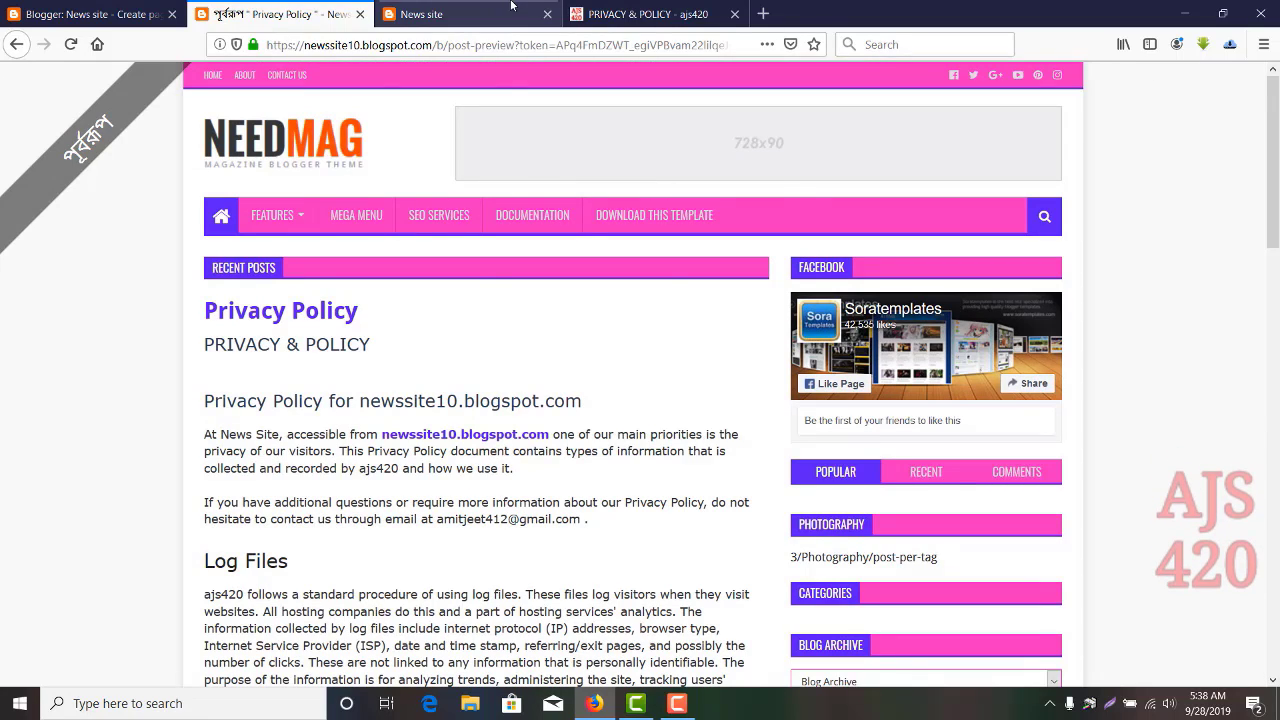
pyautogui.hotkey('ctrl', 'w')
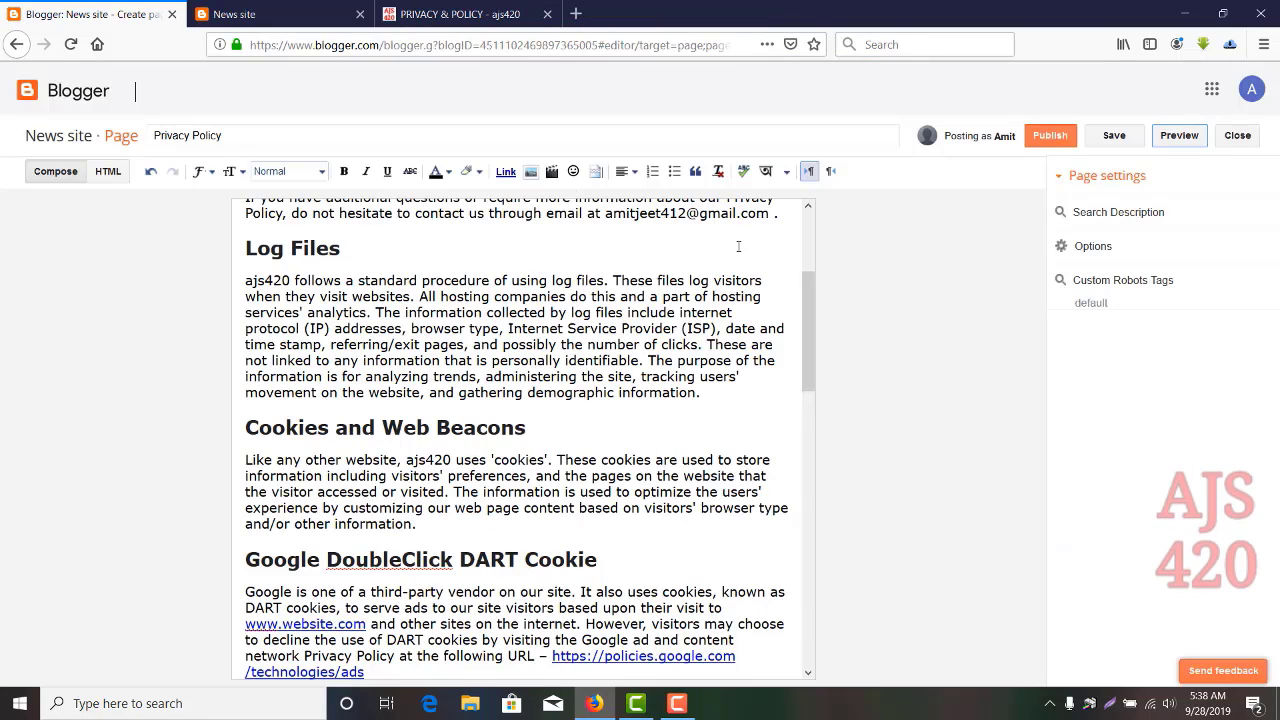
# Set the page's reader comments option to "Don't allow" and publish the Privacy Policy page.
pyautogui.click(1072, 251)
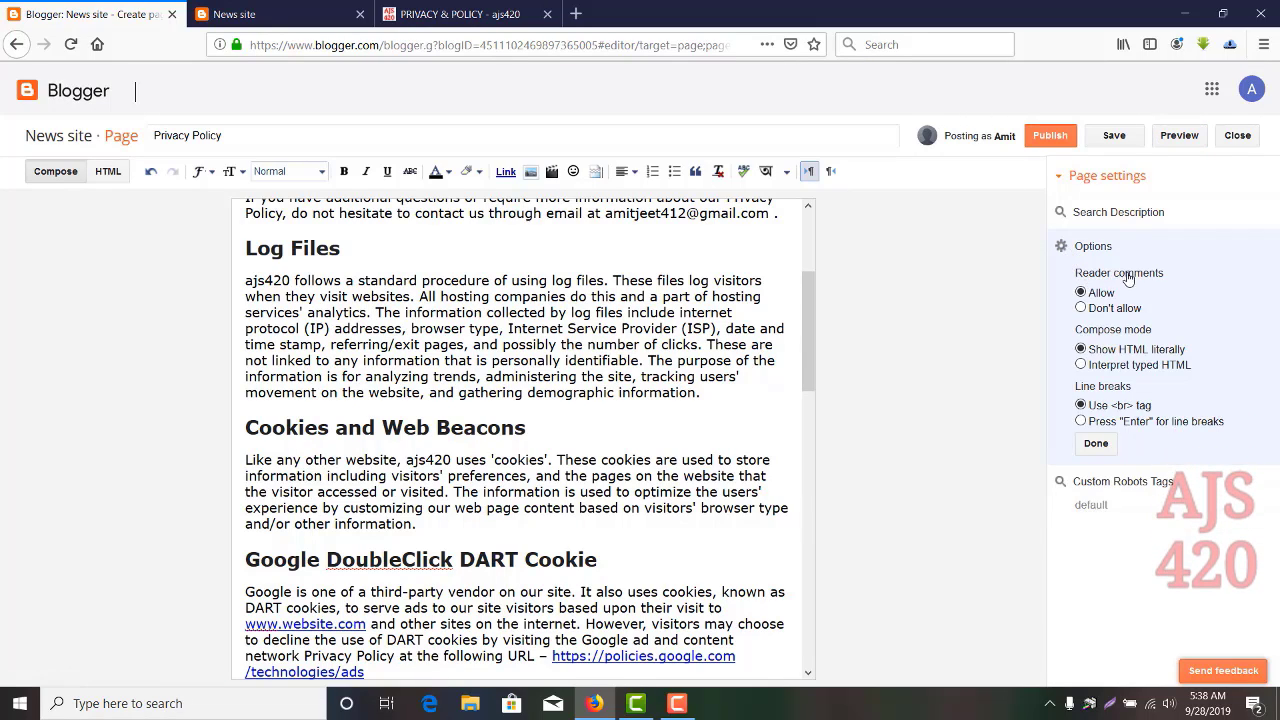
pyautogui.click(1081, 309)
pyautogui.click(1095, 445)
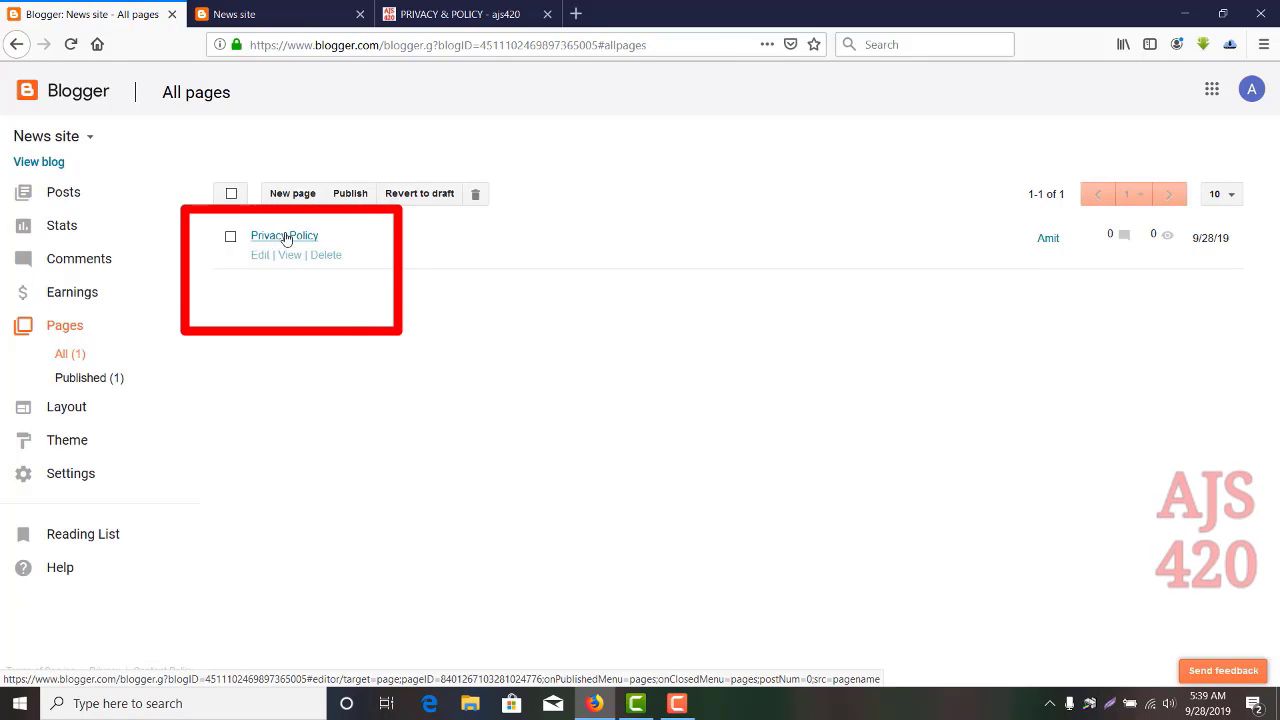
# Open the Disclaimer page of the ajs420 blog and copy its text from the title through the Comments section.
pyautogui.click(445, 14)
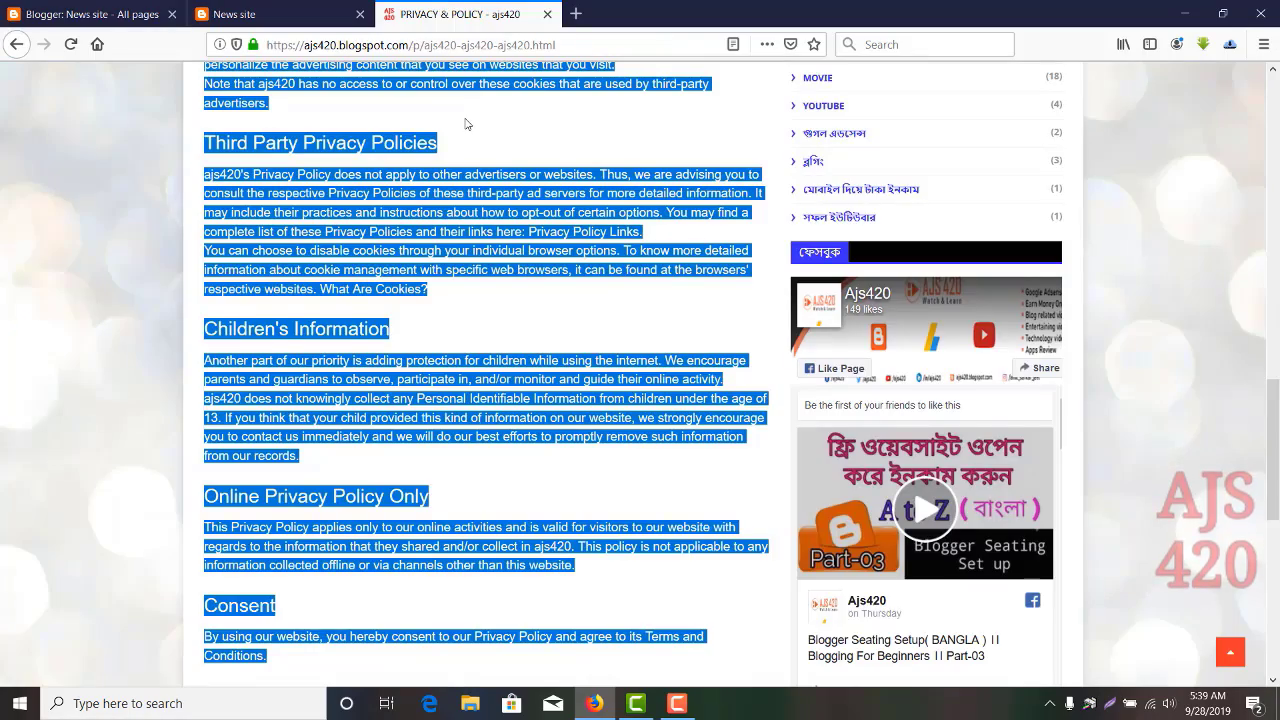
pyautogui.scroll(13, 465, 124)
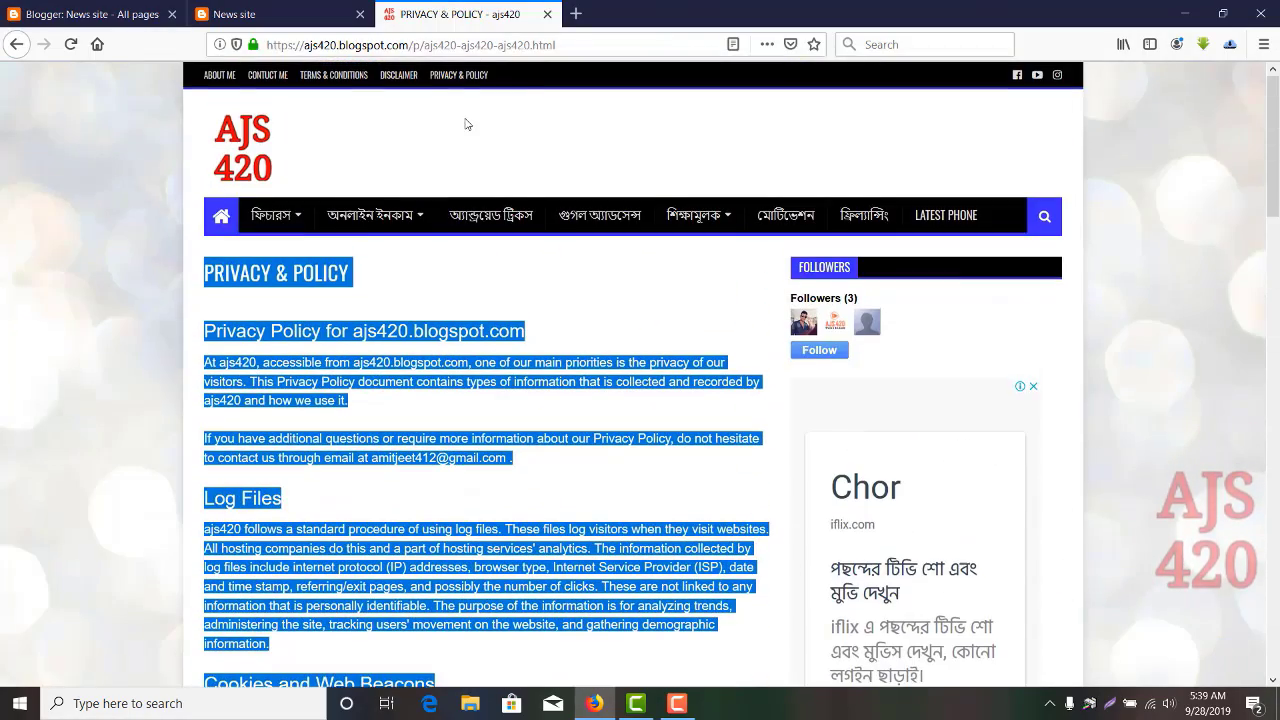
pyautogui.click(407, 77)
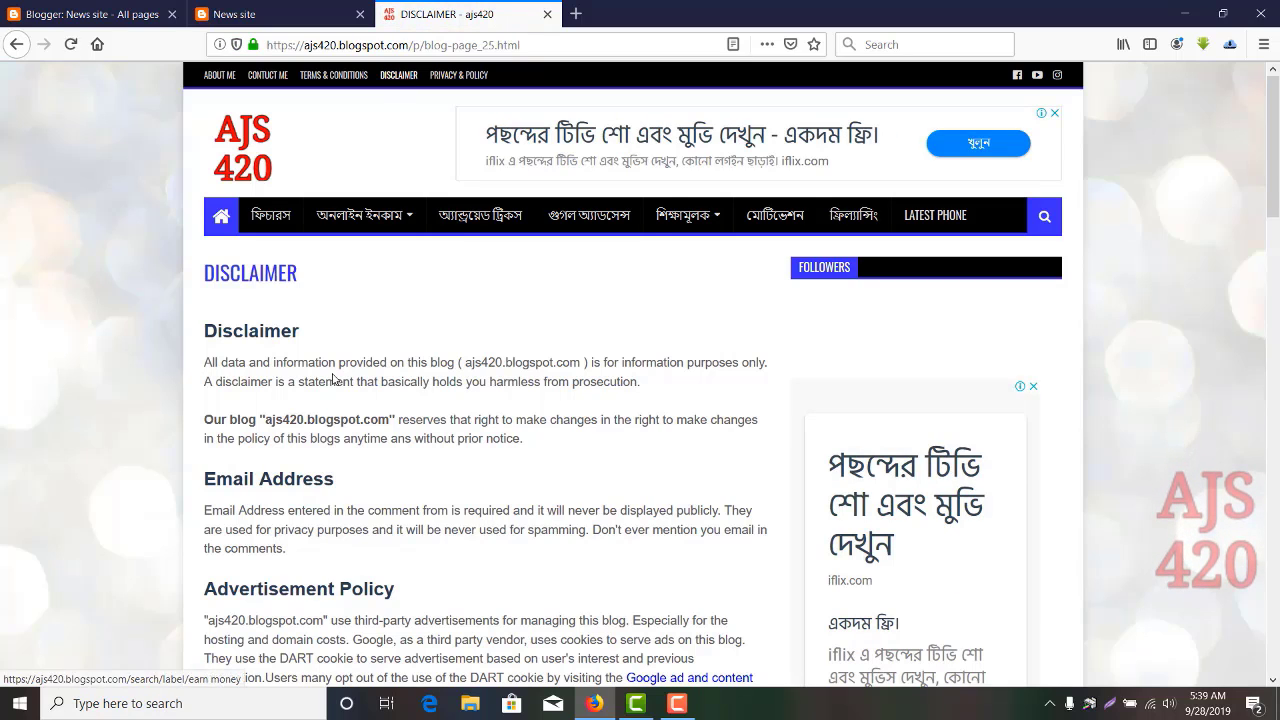
pyautogui.moveTo(203, 272); pyautogui.dragTo(508, 678)
pyautogui.hotkey('ctrl', 'c')
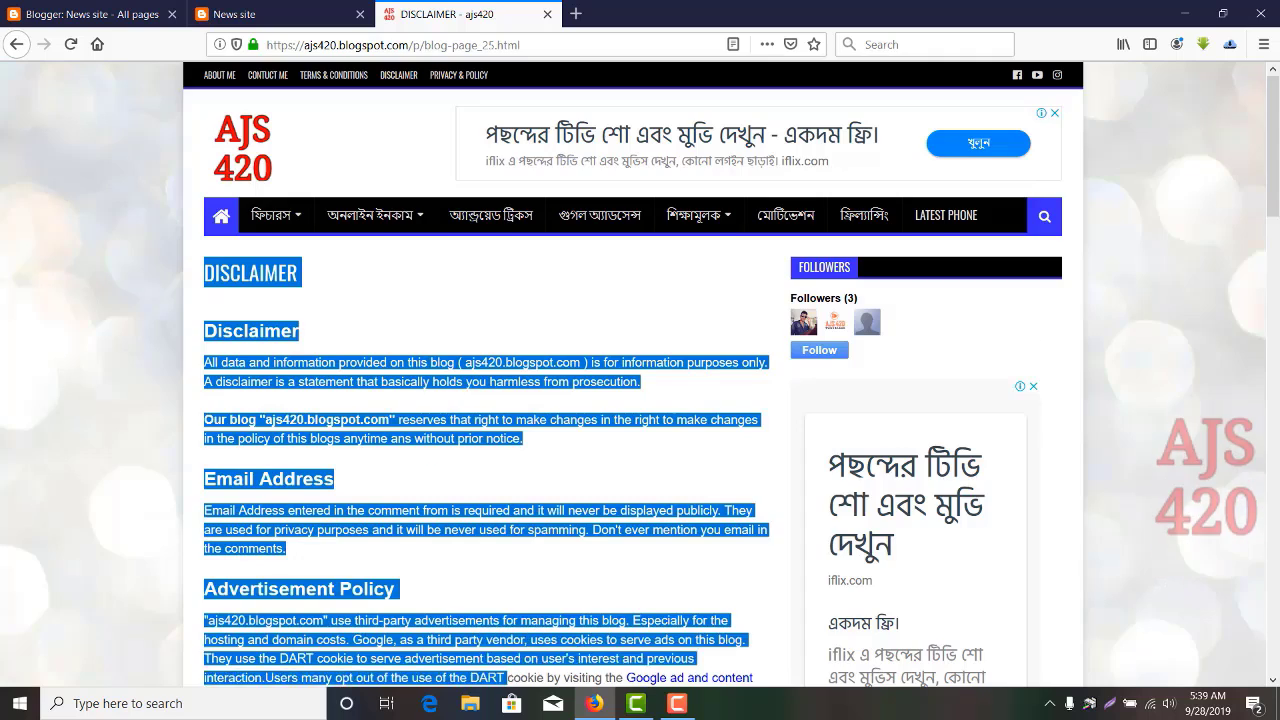
pyautogui.click(508, 678)
pyautogui.scroll(-5, 508, 678)
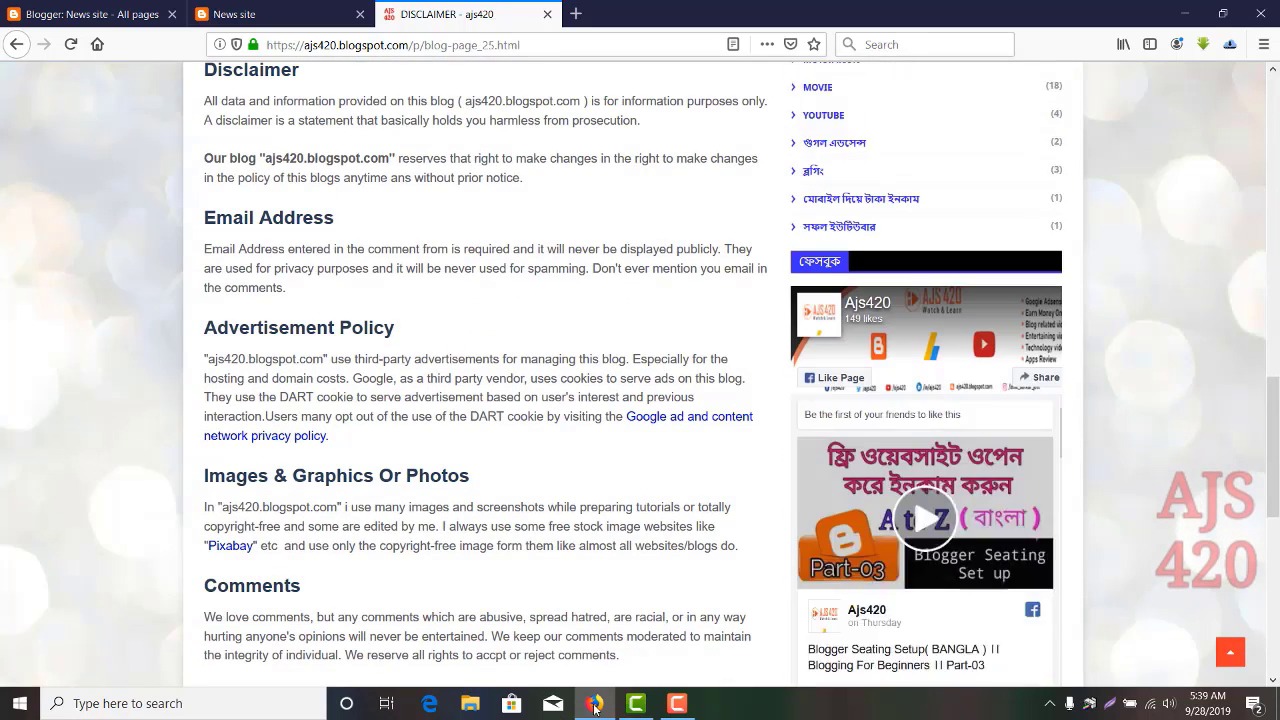
pyautogui.keyDown('shift'); pyautogui.click(622, 664); pyautogui.keyUp('shift')
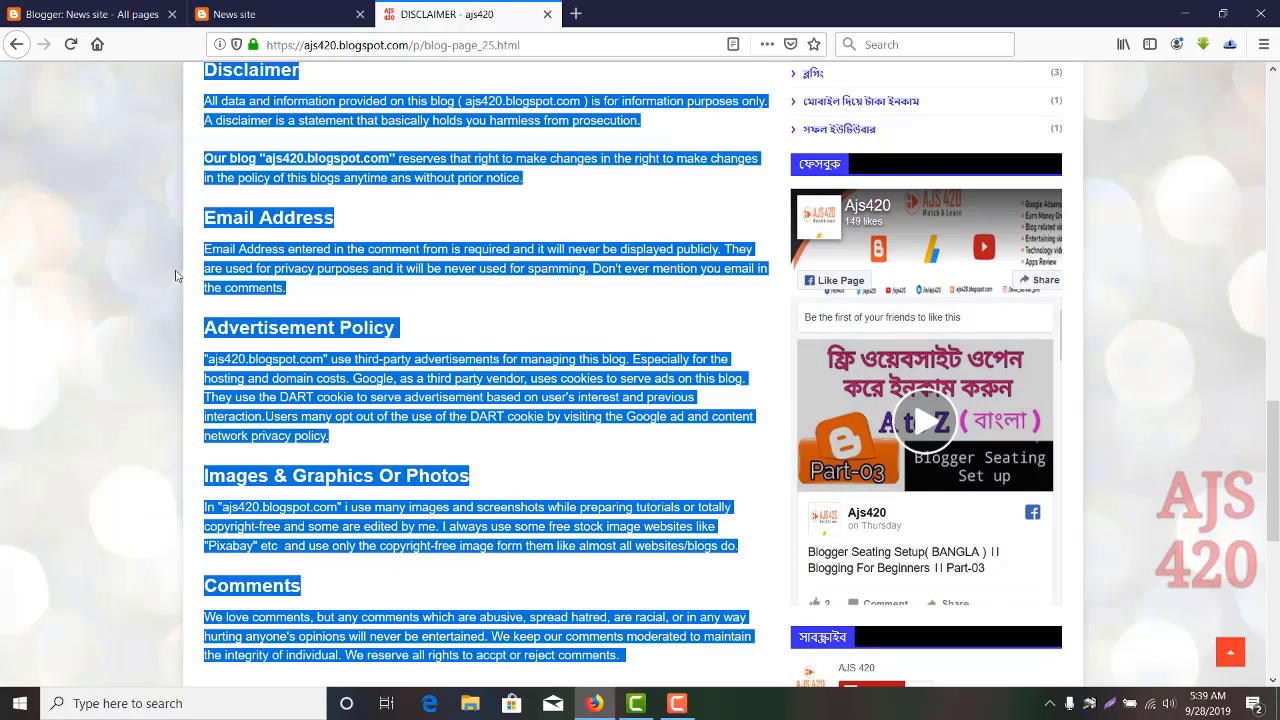
# Create a new page on the News site blog and paste the copied disclaimer text into its body.
pyautogui.click(92, 20)
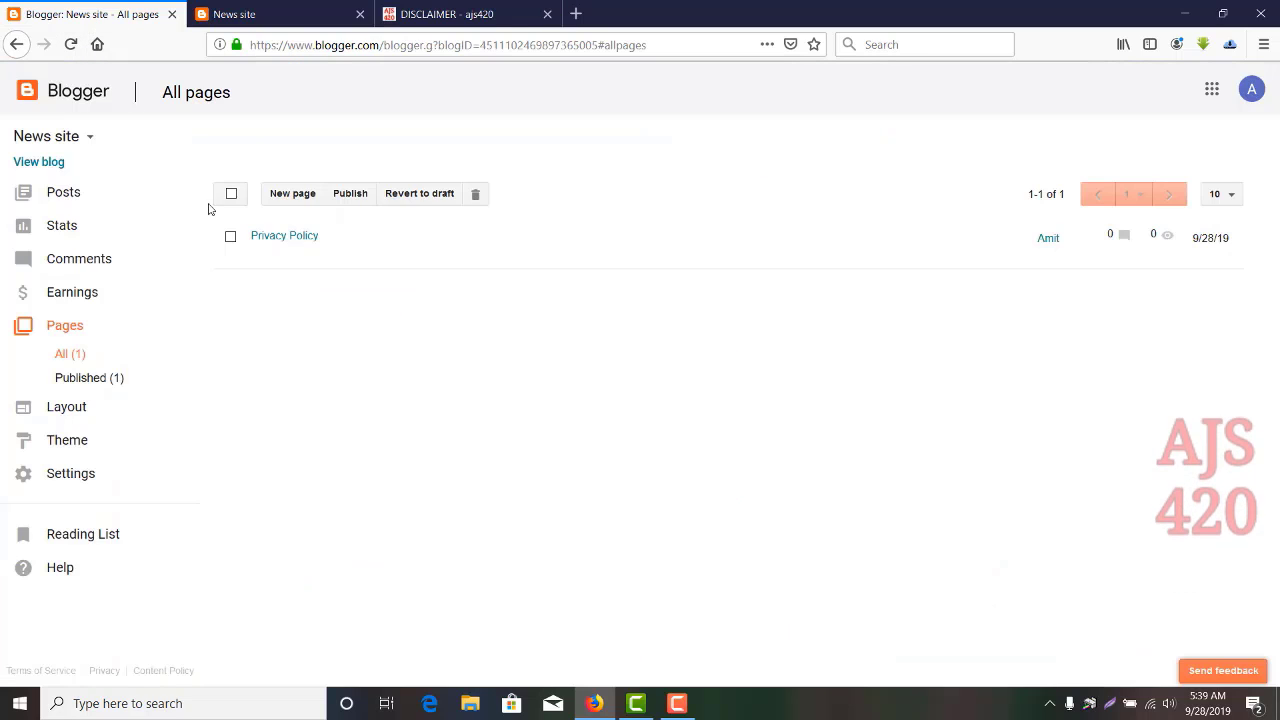
pyautogui.click(292, 194)
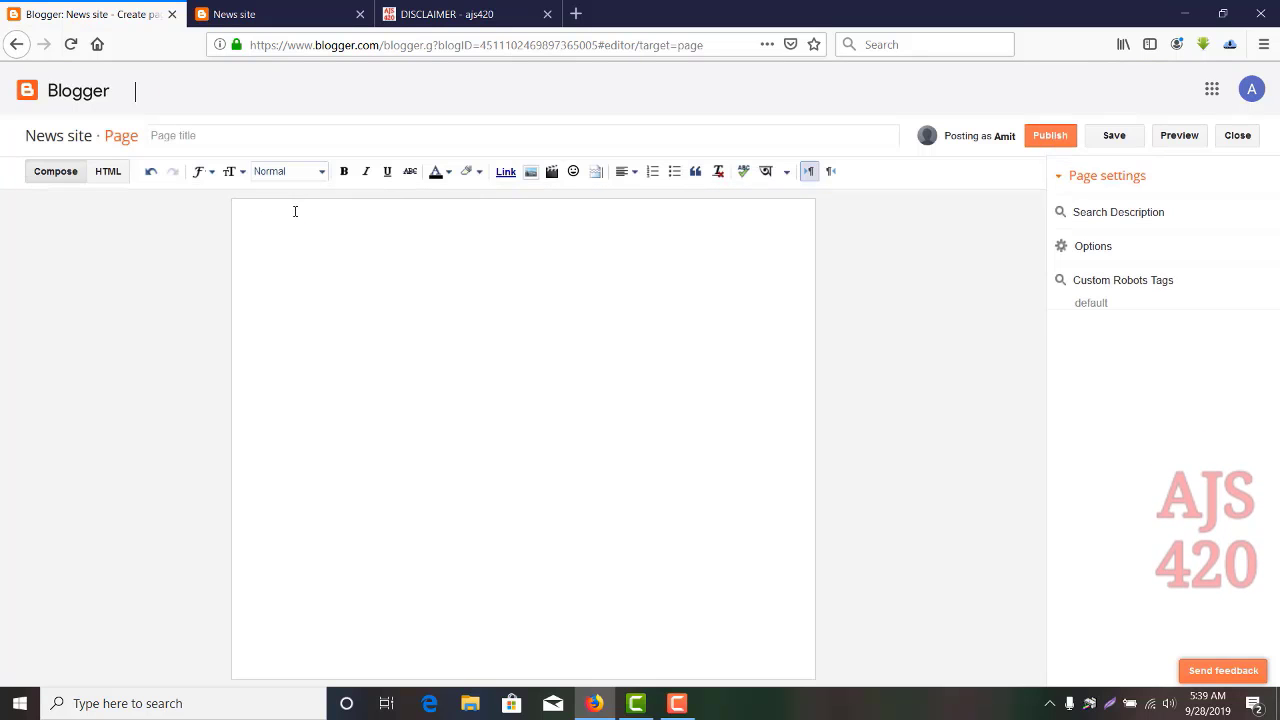
pyautogui.hotkey('ctrl', 'v')
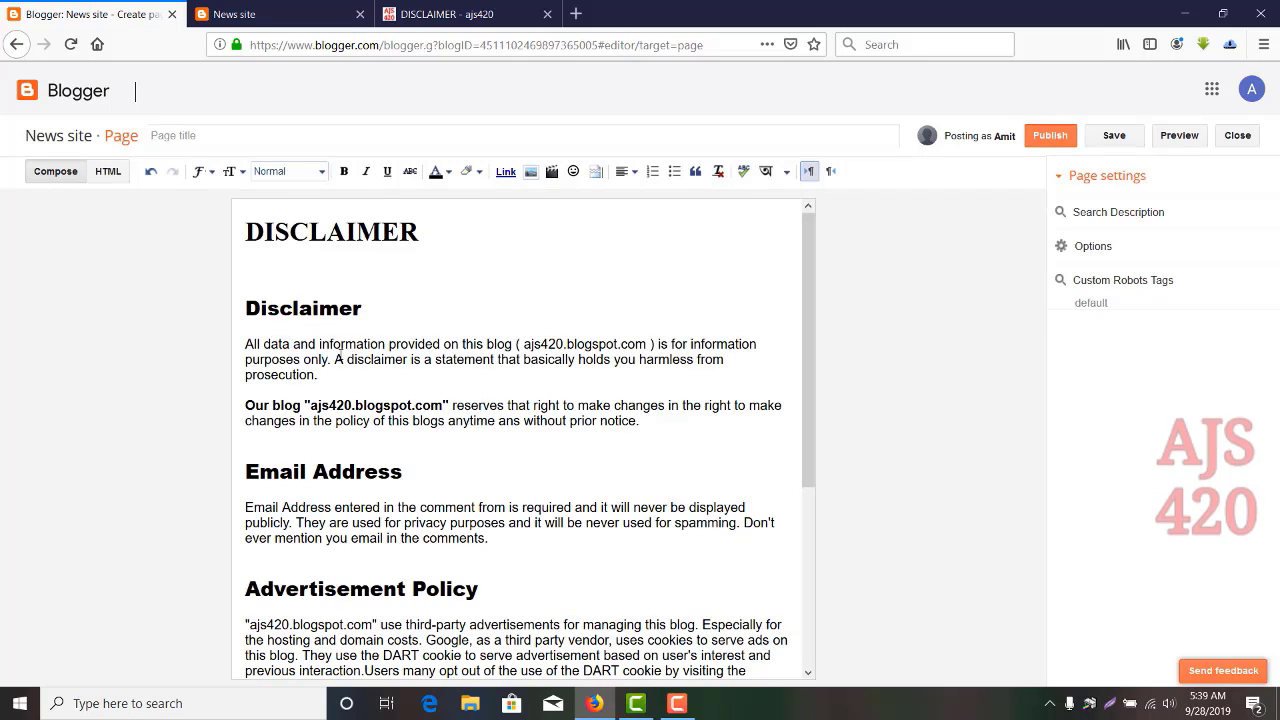
pyautogui.doubleClick(378, 405)
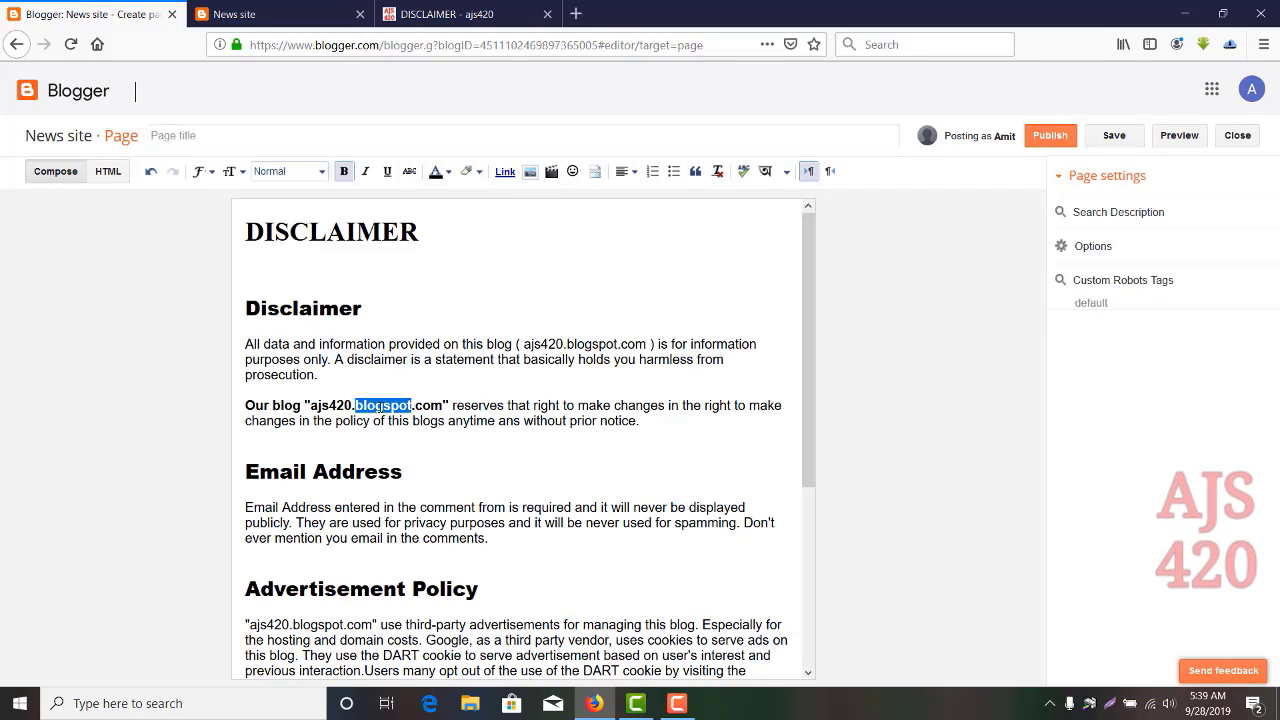
pyautogui.click(368, 398)
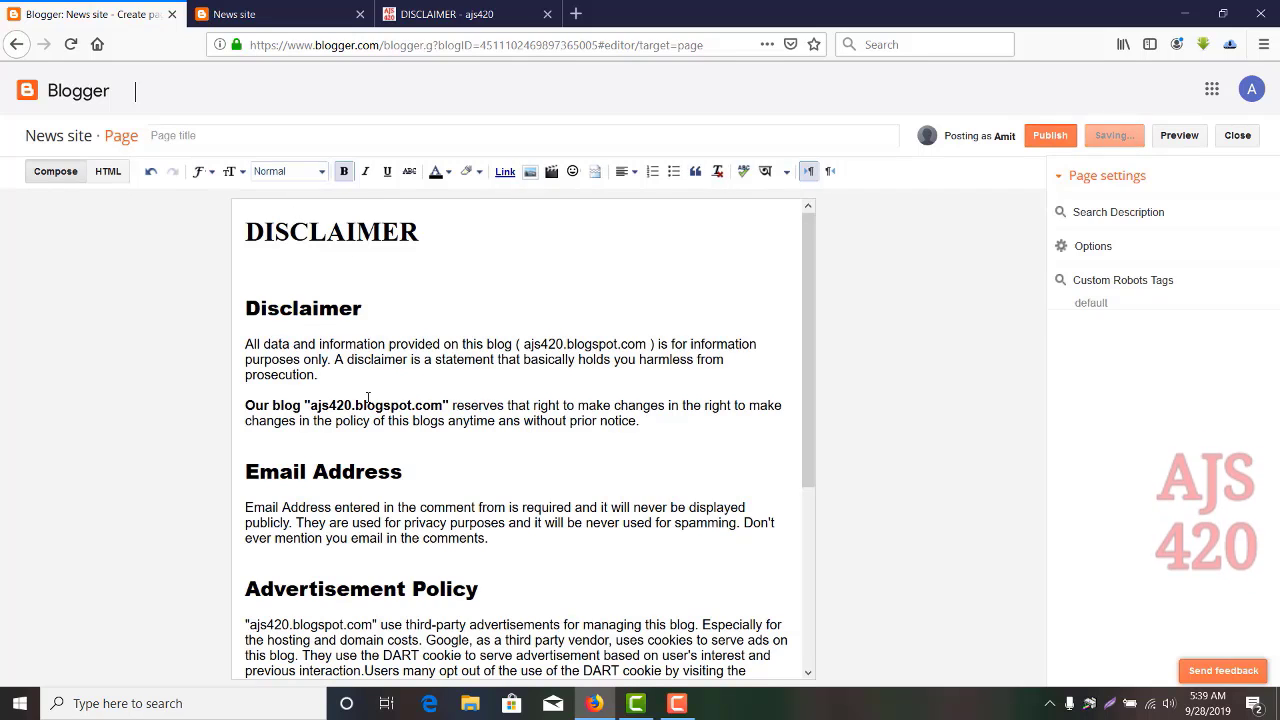
# Title the new page "DISCLAIMER", using the heading of the pasted text.
pyautogui.doubleClick(329, 231)
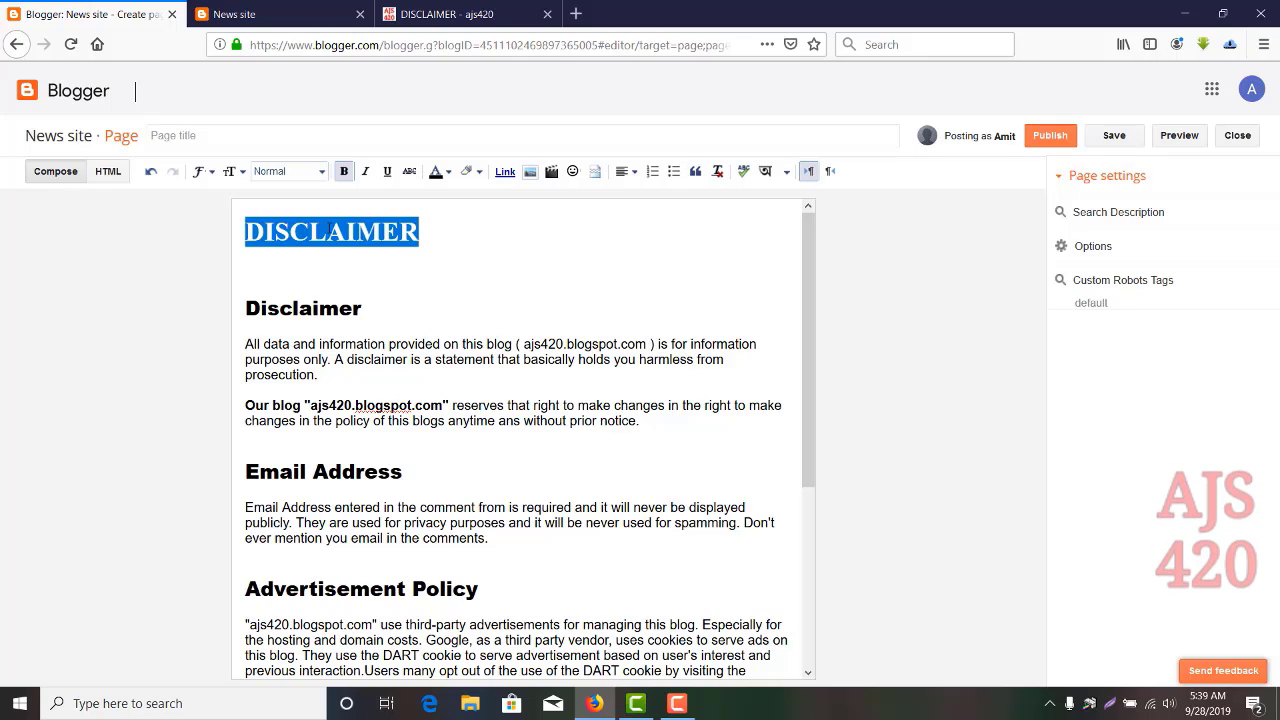
pyautogui.click(318, 136)
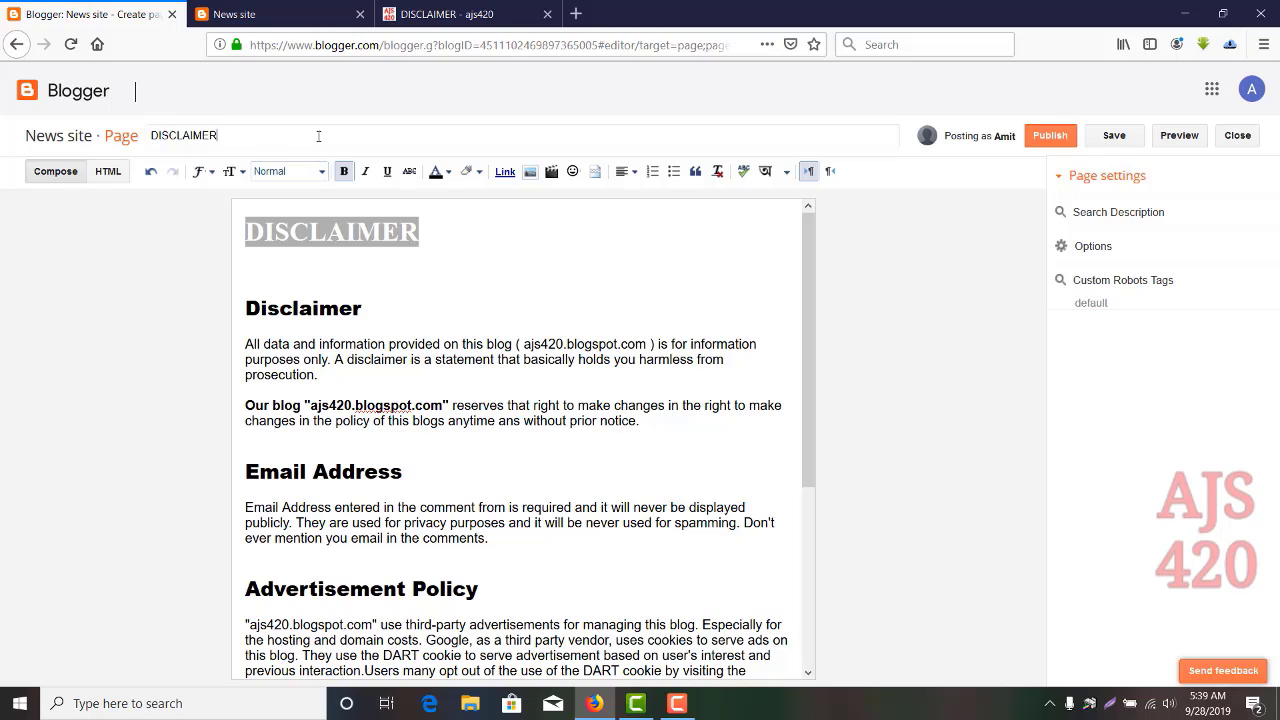
pyautogui.click(321, 344)
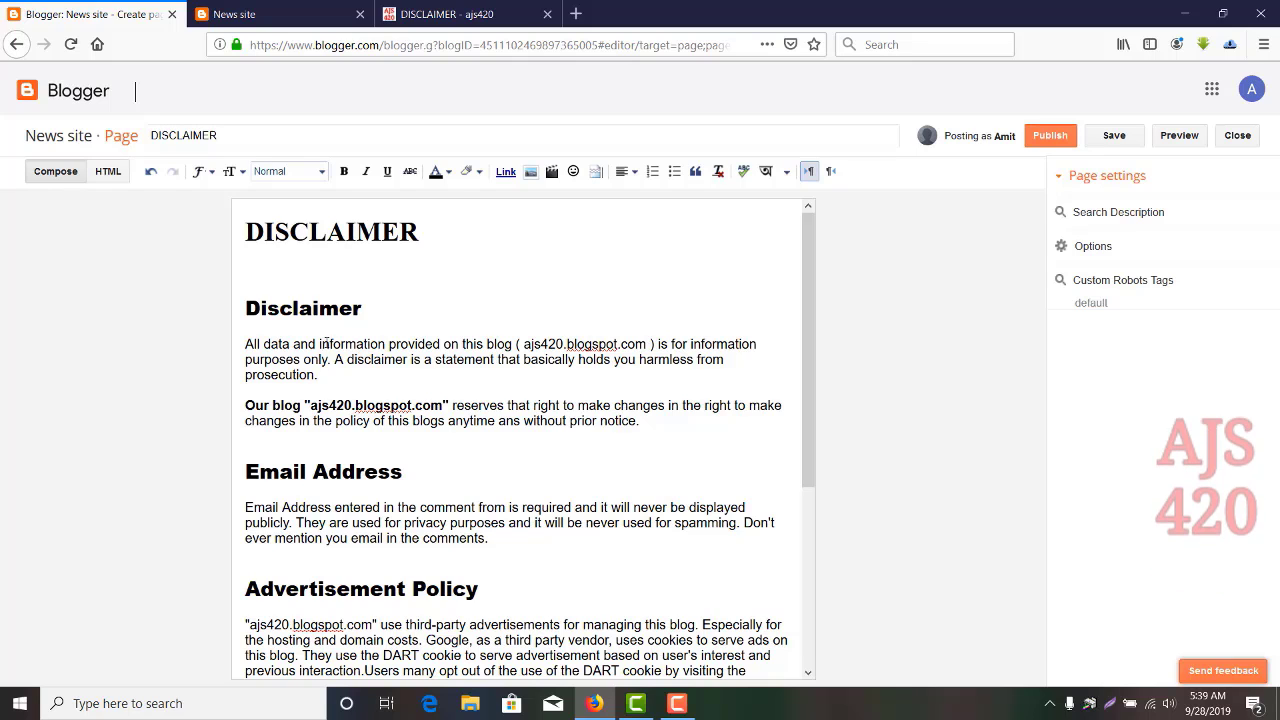
# Change the font of the entire disclaimer text to Verdana.
pyautogui.hotkey('ctrl', 'a')
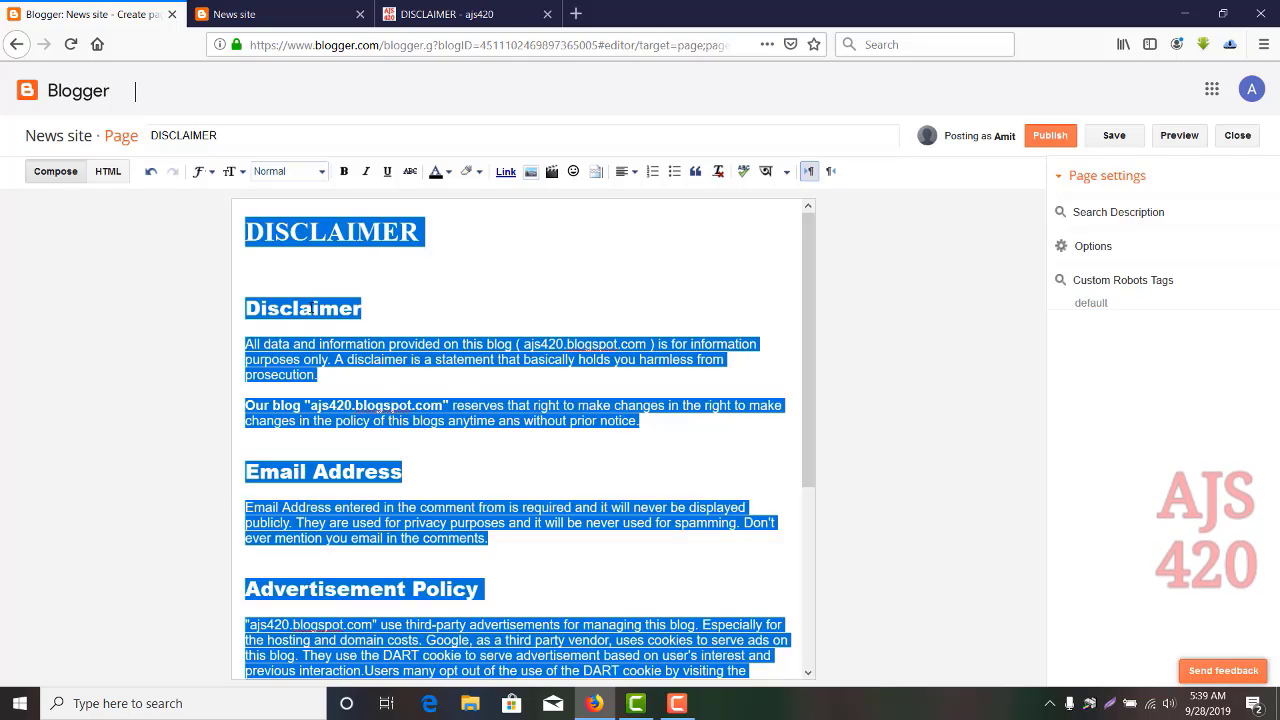
pyautogui.click(199, 172)
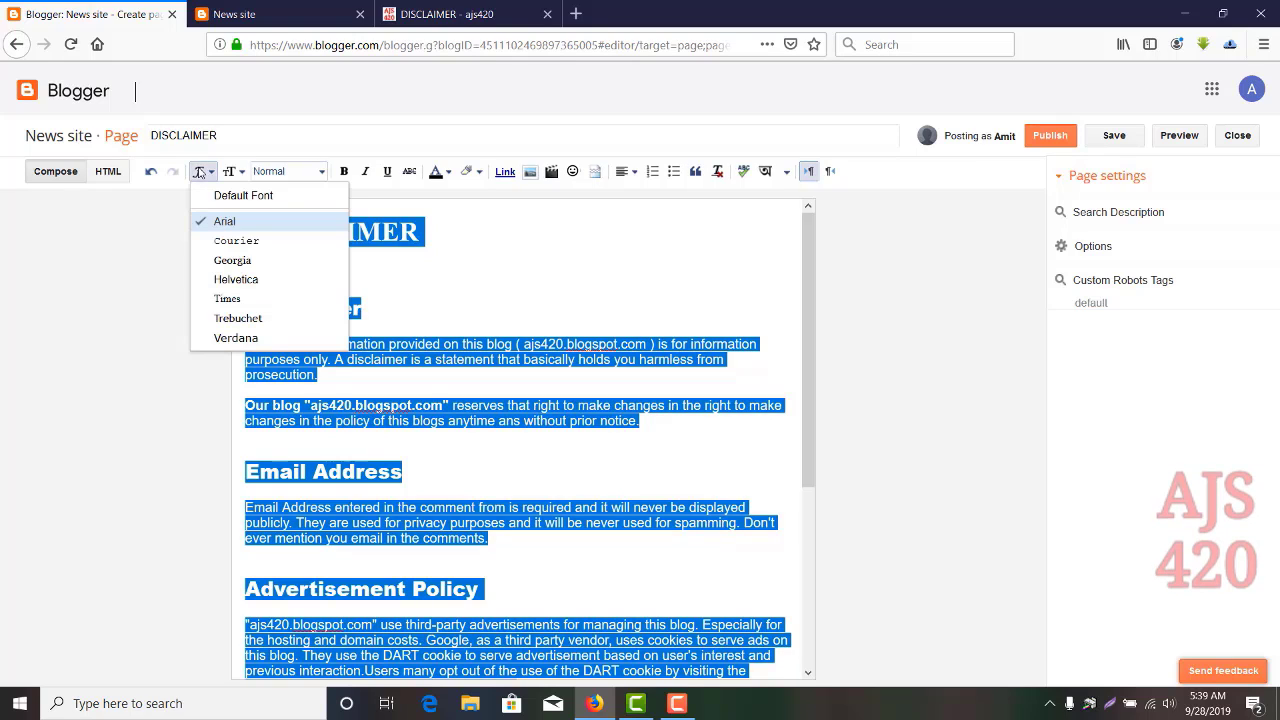
pyautogui.click(235, 338)
pyautogui.click(437, 228)
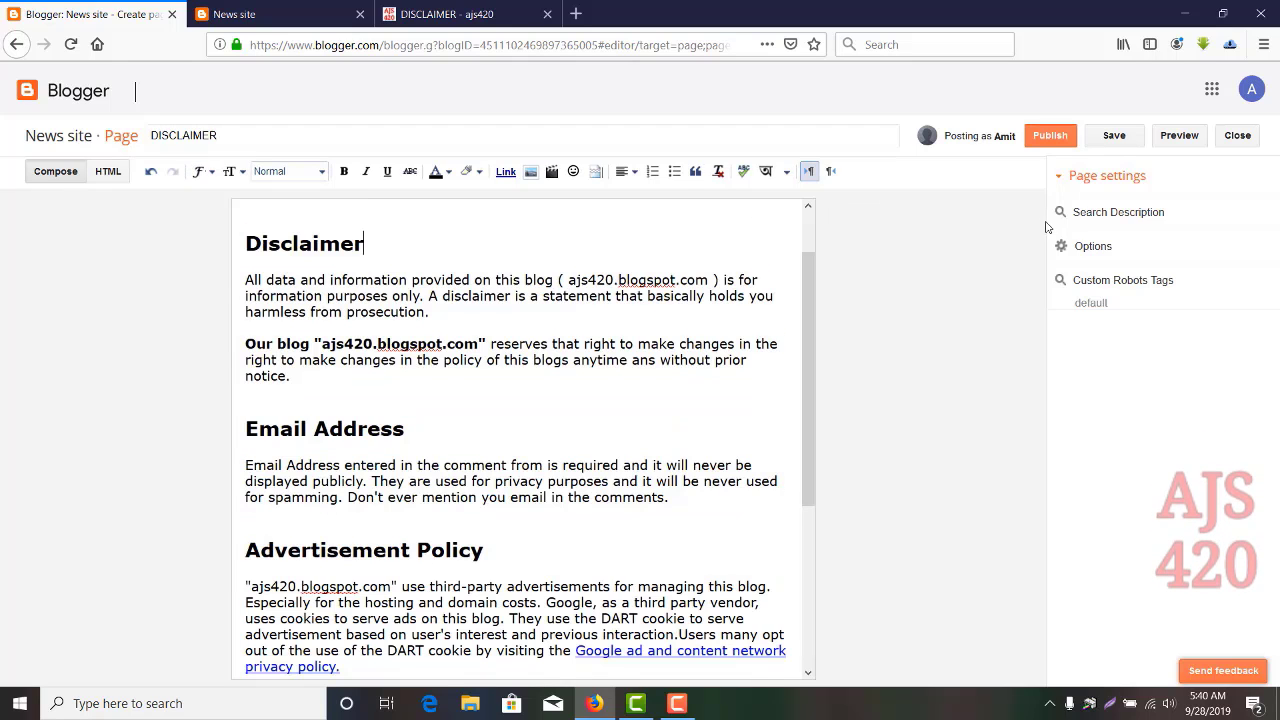
# Set the disclaimer page's reader comments option to "Don't allow" and publish the page.
pyautogui.click(1072, 249)
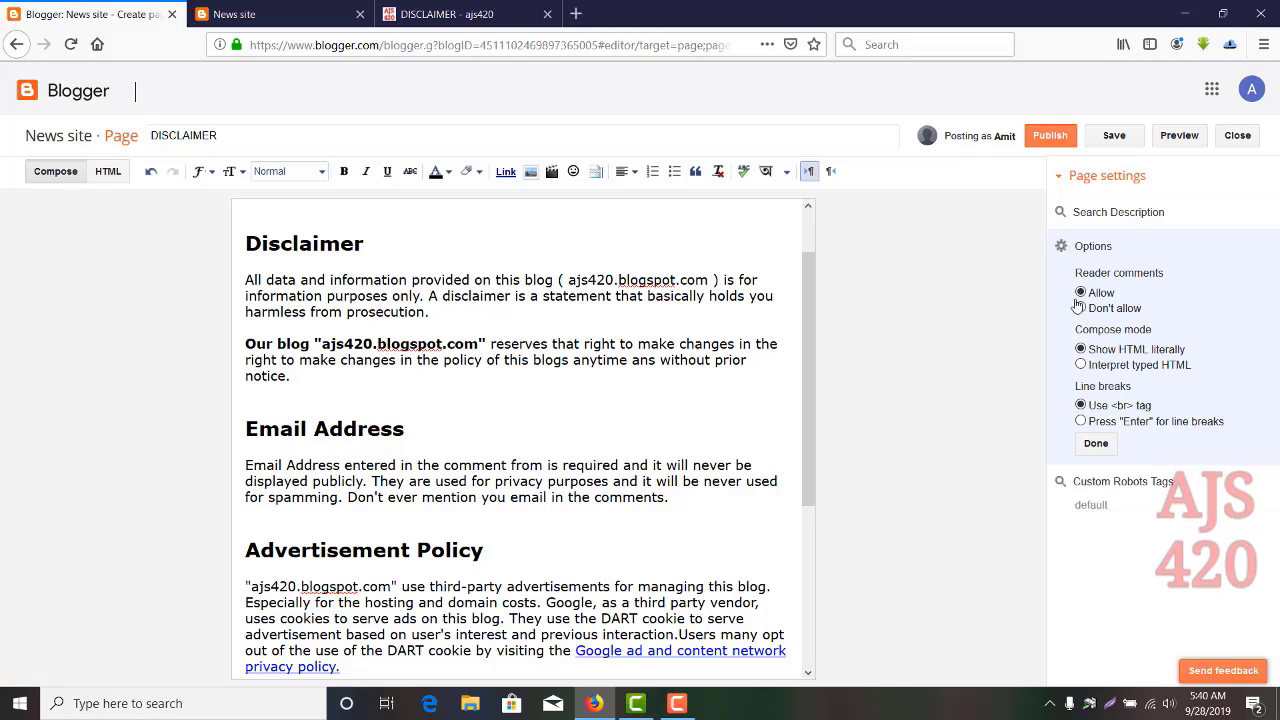
pyautogui.click(1081, 309)
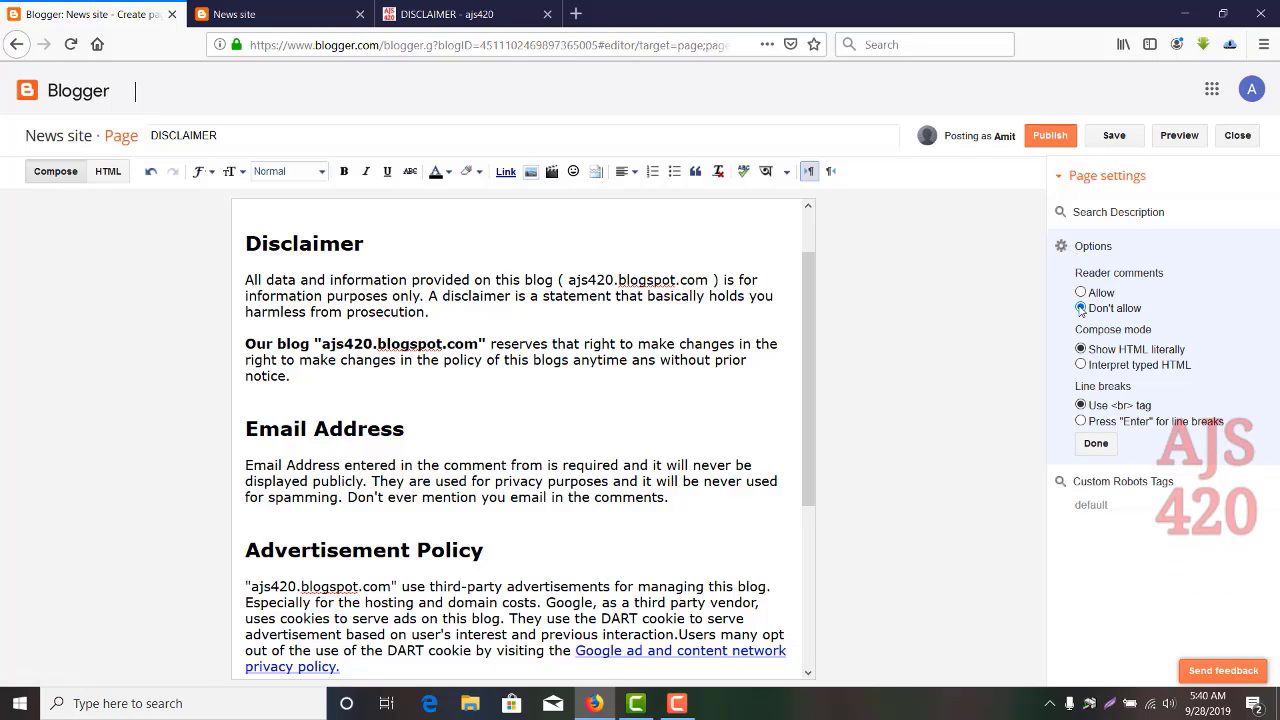
pyautogui.click(1097, 444)
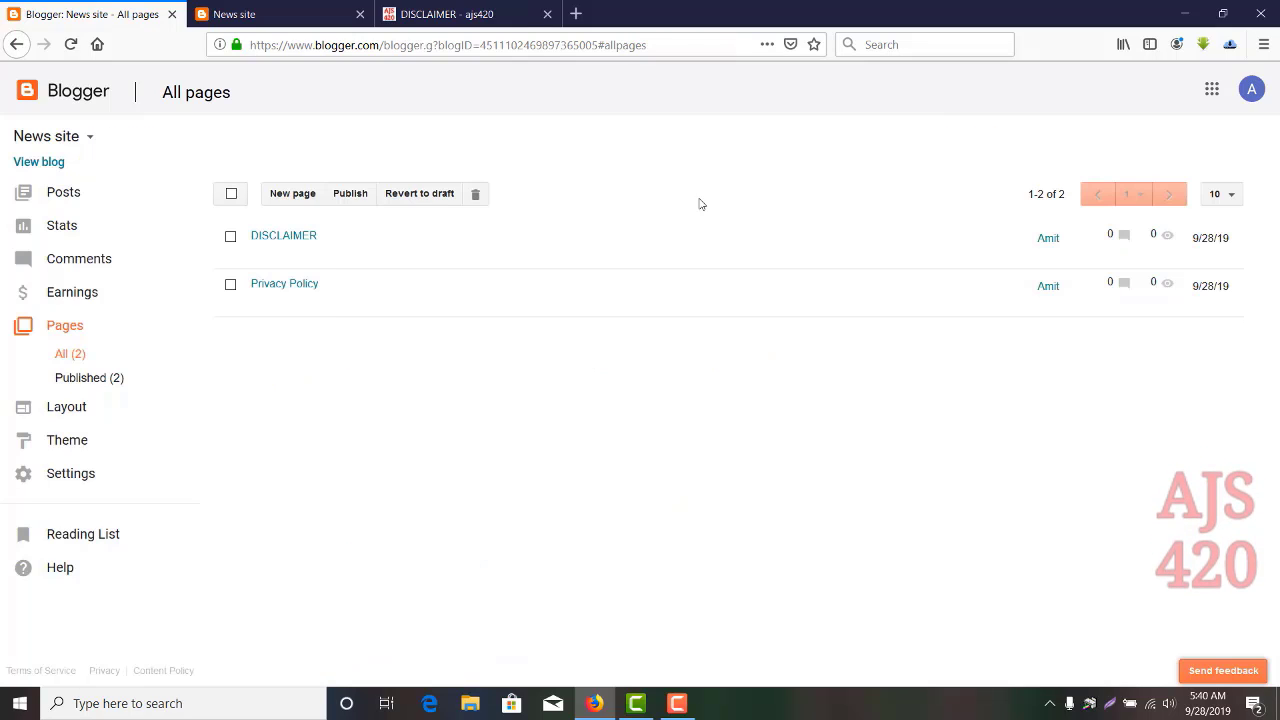
pyautogui.moveTo(366, 309)
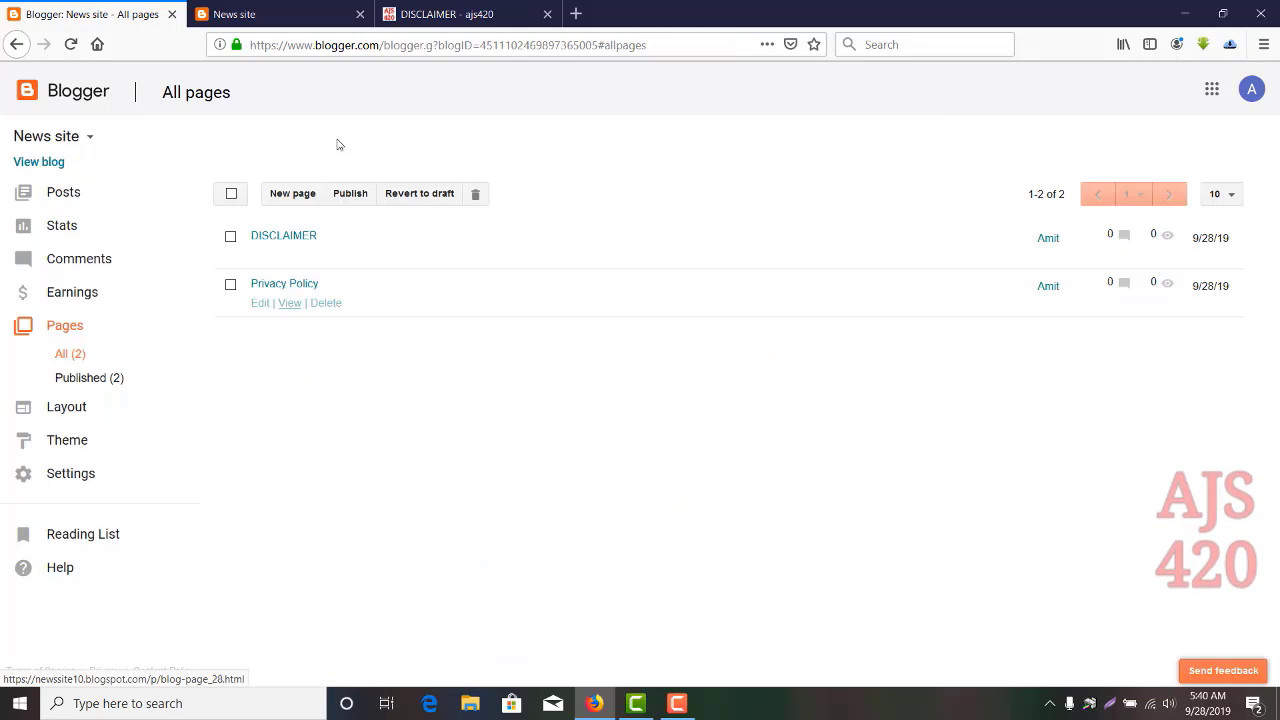
# Open the Terms & Conditions page of the ajs420 blog and copy its text from the title through the Contacting us section.
pyautogui.click(434, 12)
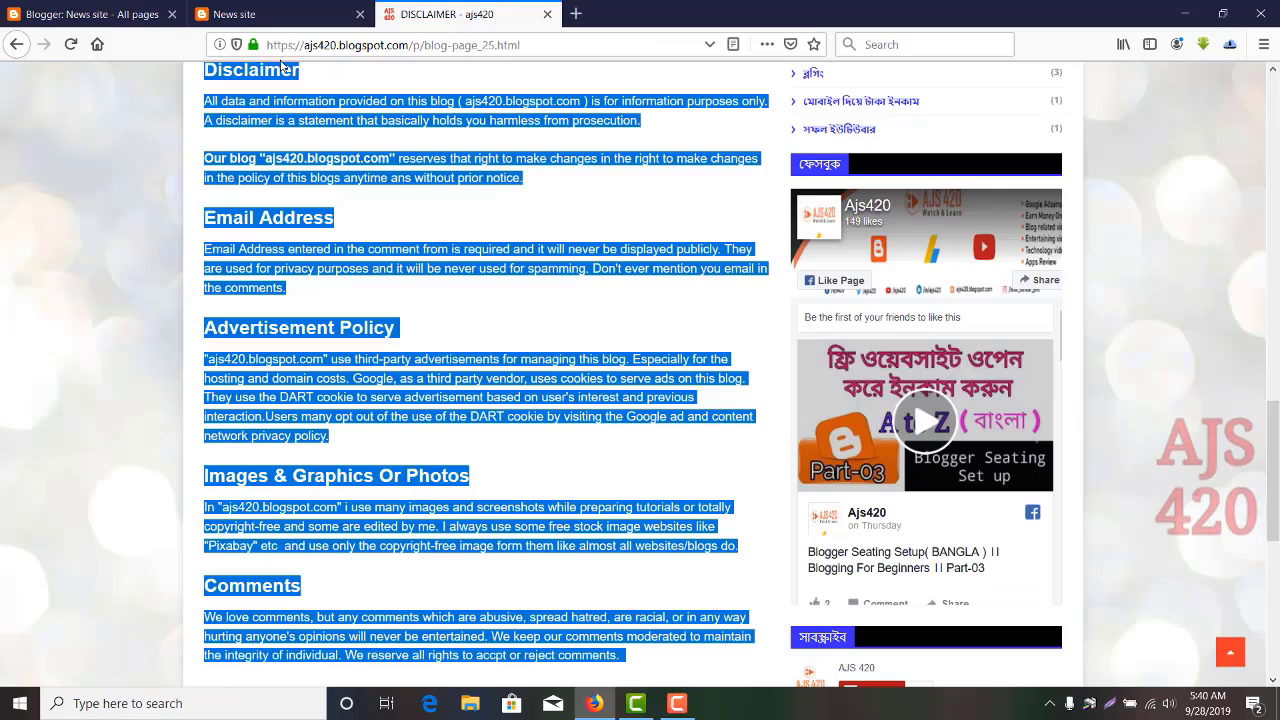
pyautogui.scroll(2, 310, 88)
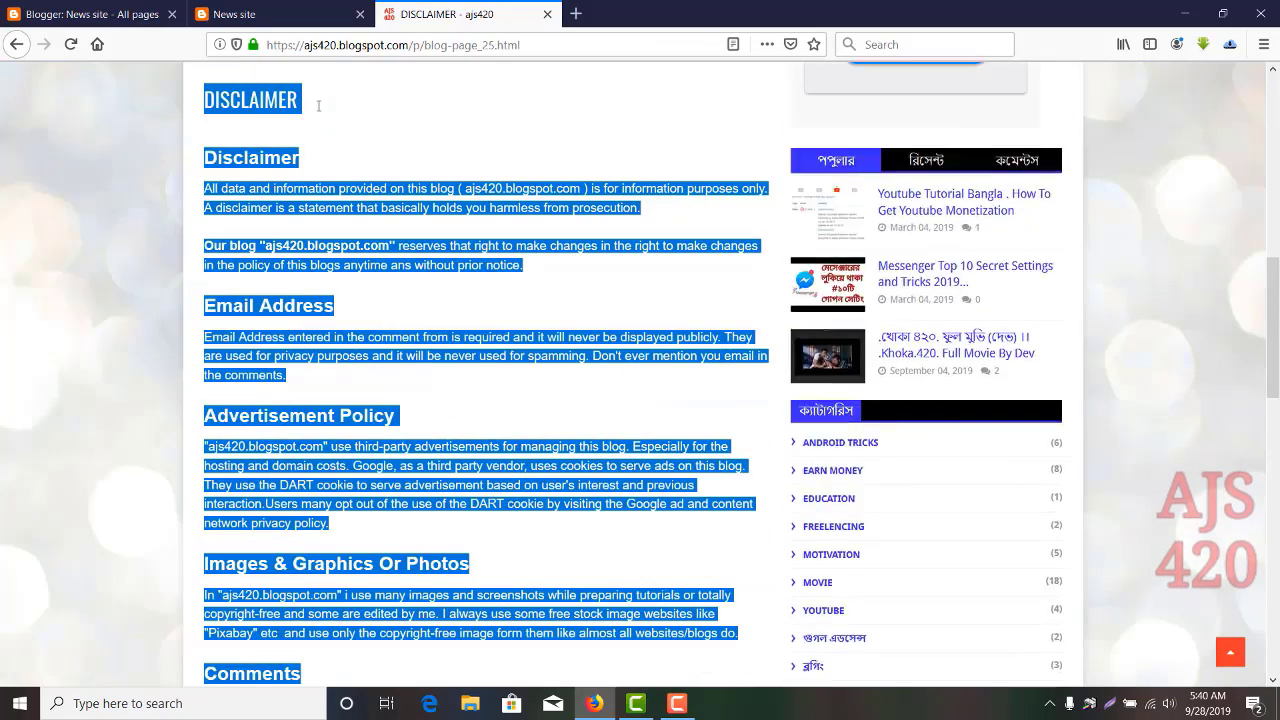
pyautogui.scroll(3, 318, 105)
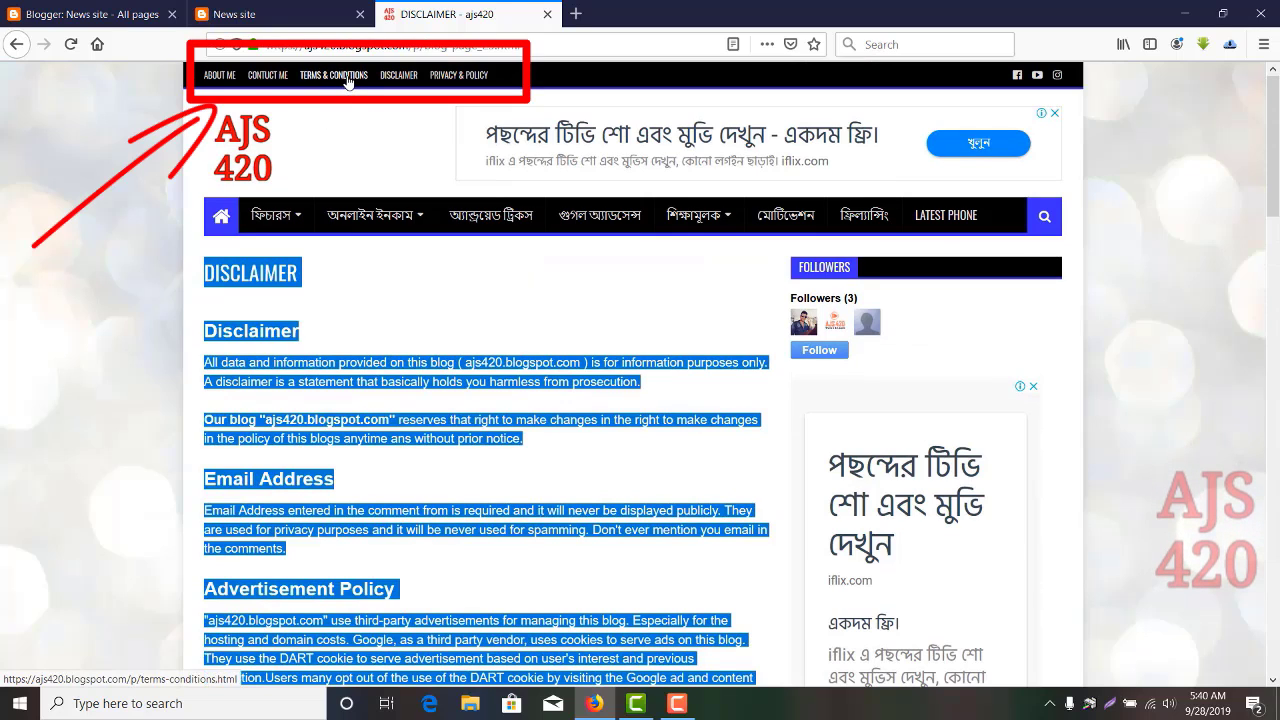
pyautogui.click(348, 82)
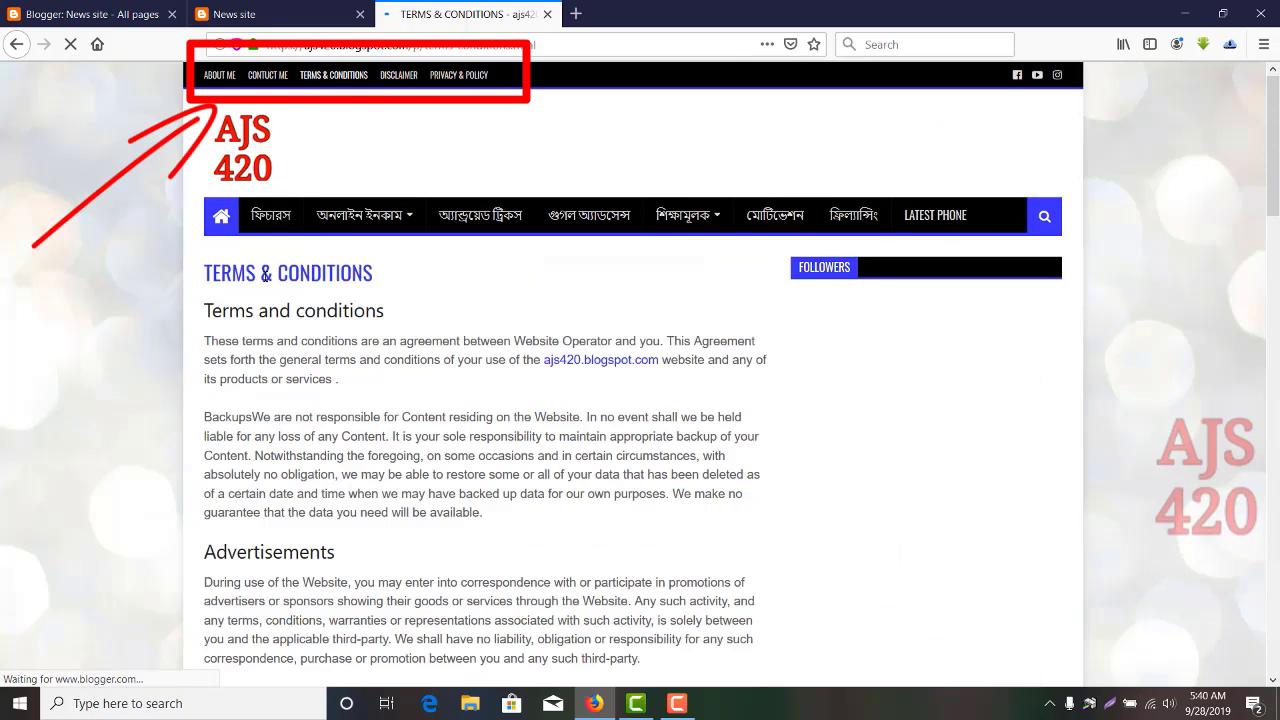
pyautogui.moveTo(227, 288); pyautogui.dragTo(640, 660)
pyautogui.hotkey('ctrl', 'c')
pyautogui.click(635, 665)
pyautogui.scroll(-3, 630, 670)
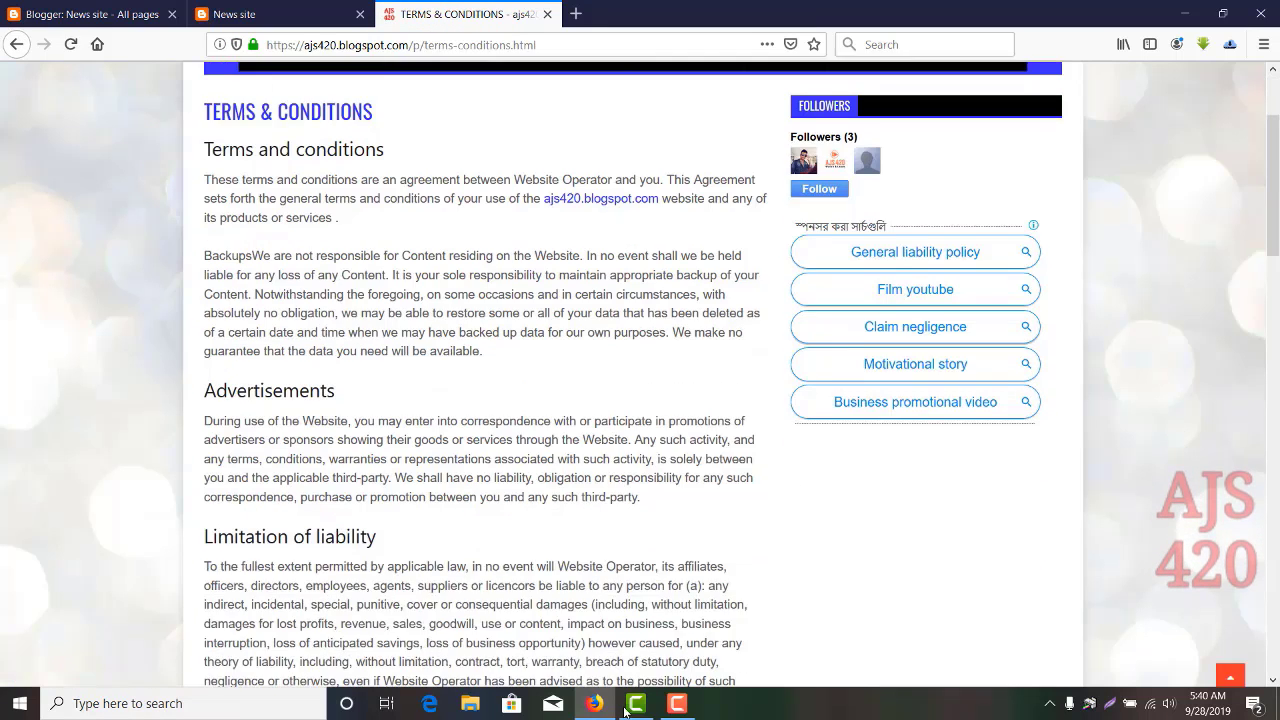
pyautogui.scroll(-3, 622, 705)
pyautogui.scroll(-3, 657, 705)
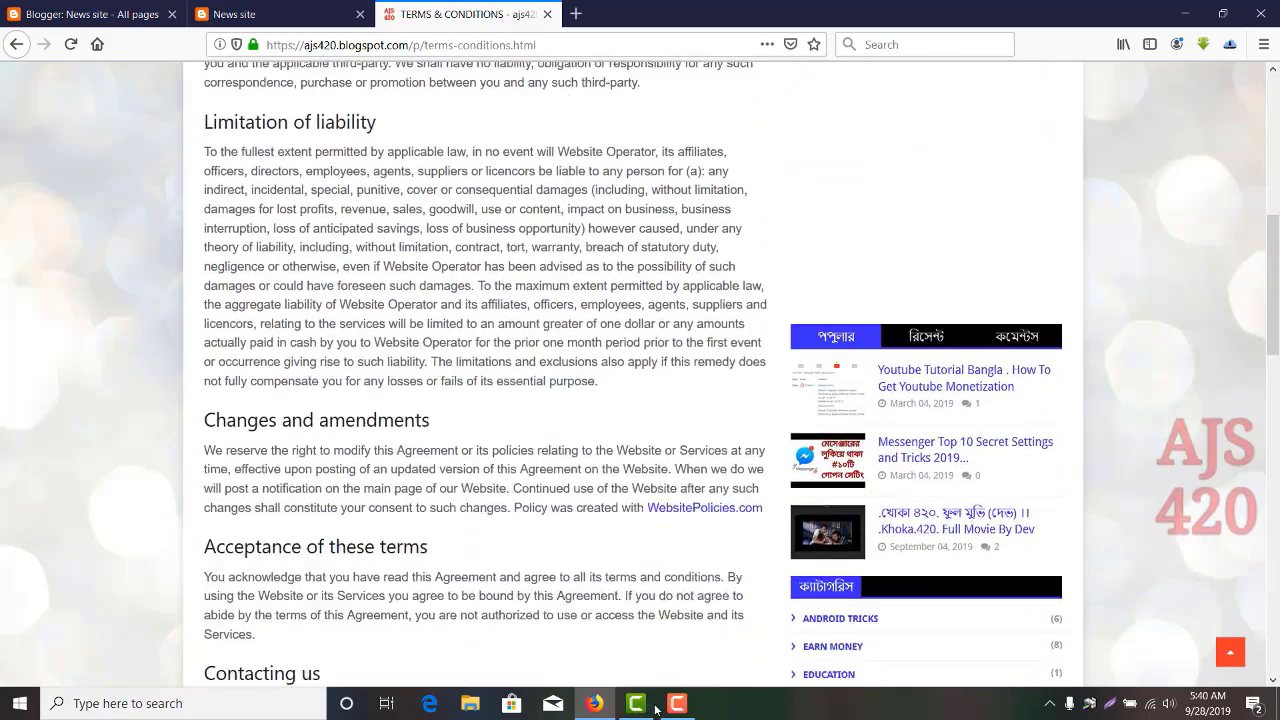
pyautogui.scroll(-5, 655, 690)
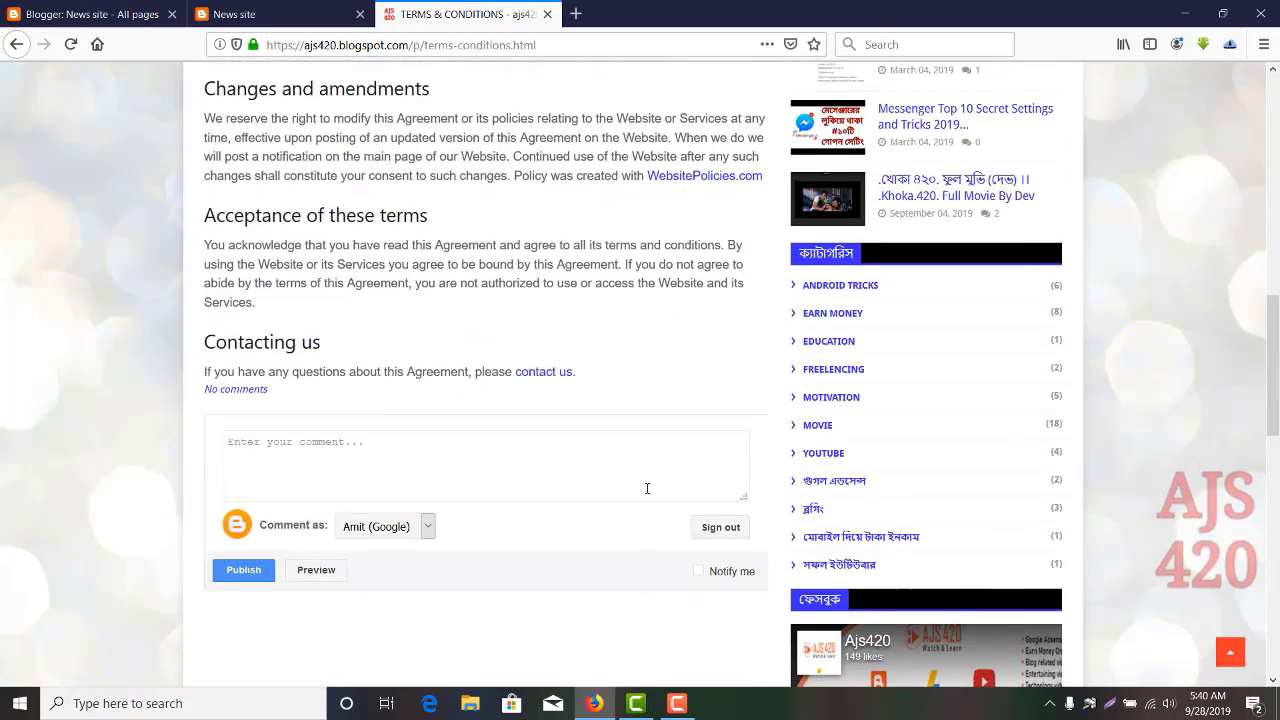
pyautogui.keyDown('shift'); pyautogui.click(600, 377); pyautogui.keyUp('shift')
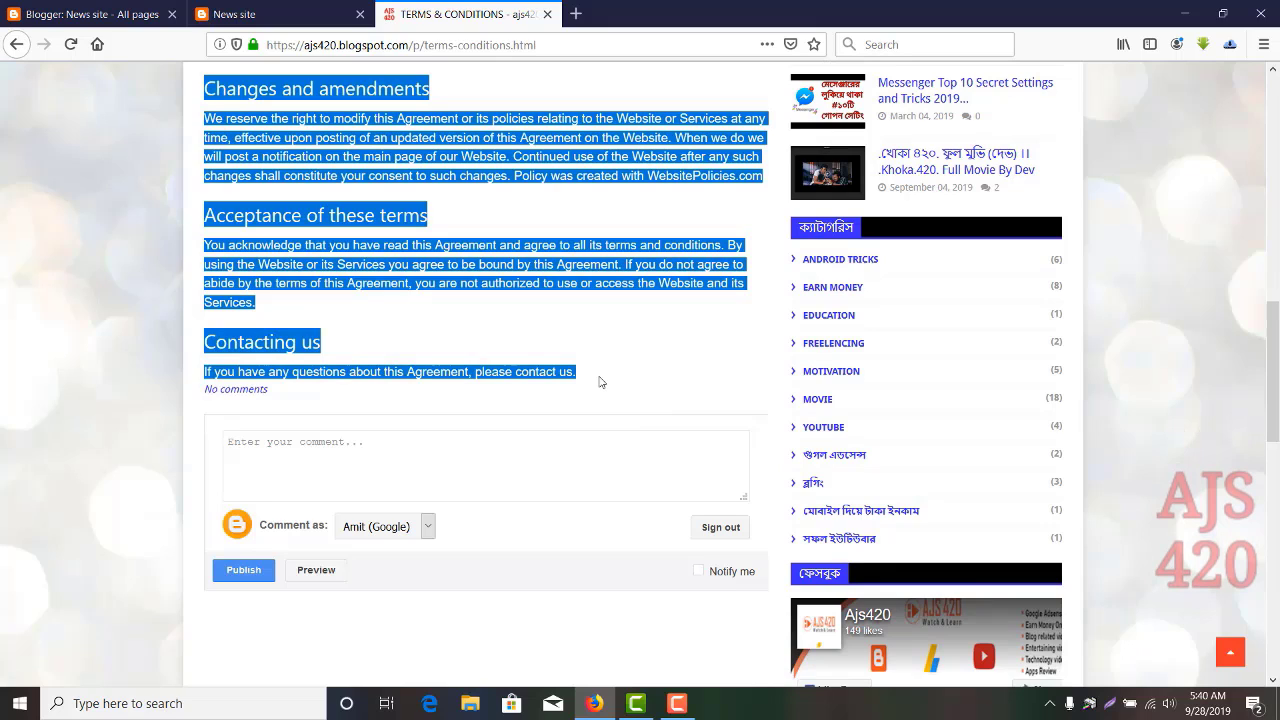
# Create another new page on the News site blog and paste the copied terms and conditions text into its body.
pyautogui.click(128, 8)
pyautogui.click(293, 199)
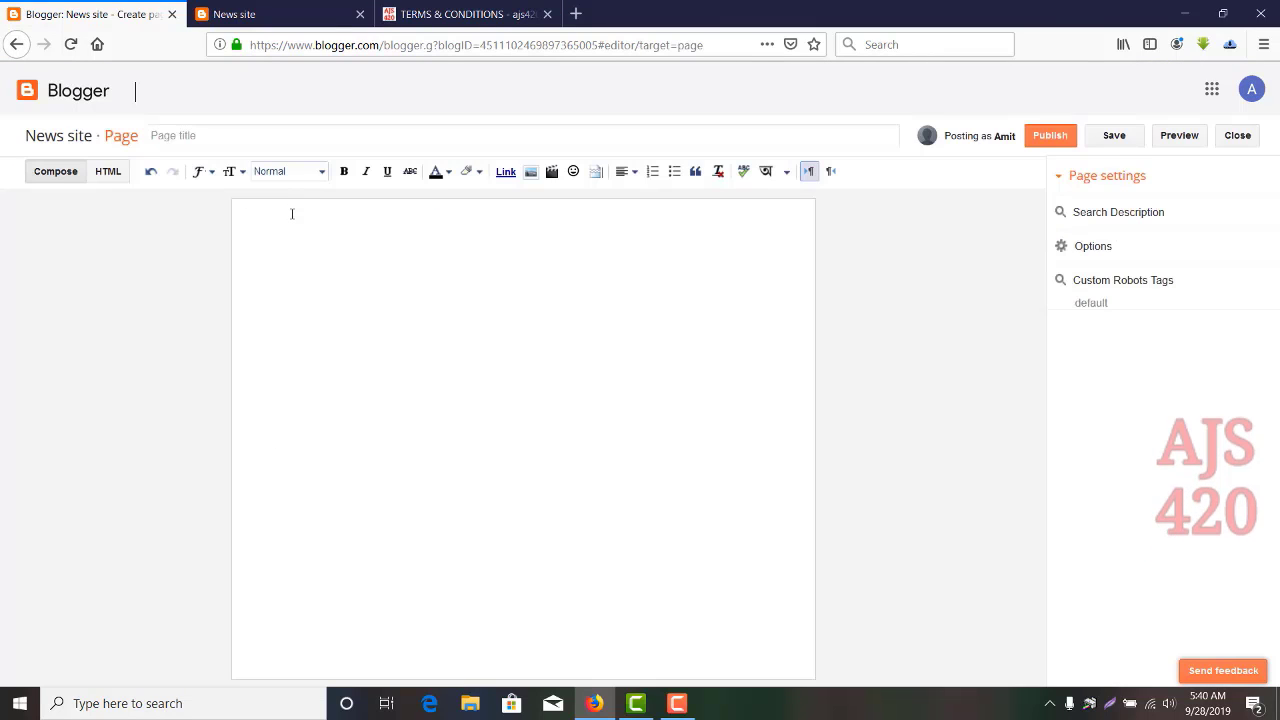
pyautogui.click(292, 213)
pyautogui.hotkey('ctrl', 'v')
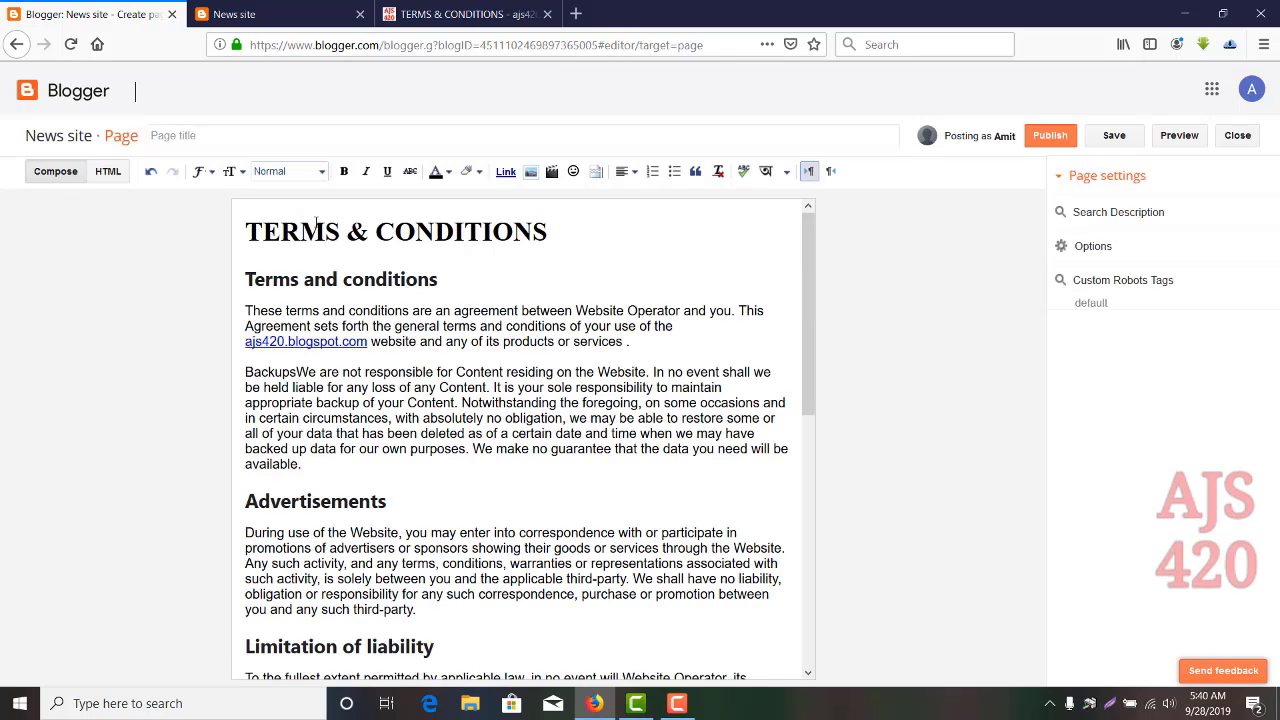
# Title the page "TERMS & CONDITIONS" and publish it.
pyautogui.doubleClick(312, 228)
pyautogui.tripleClick(319, 231)
pyautogui.click(326, 231)
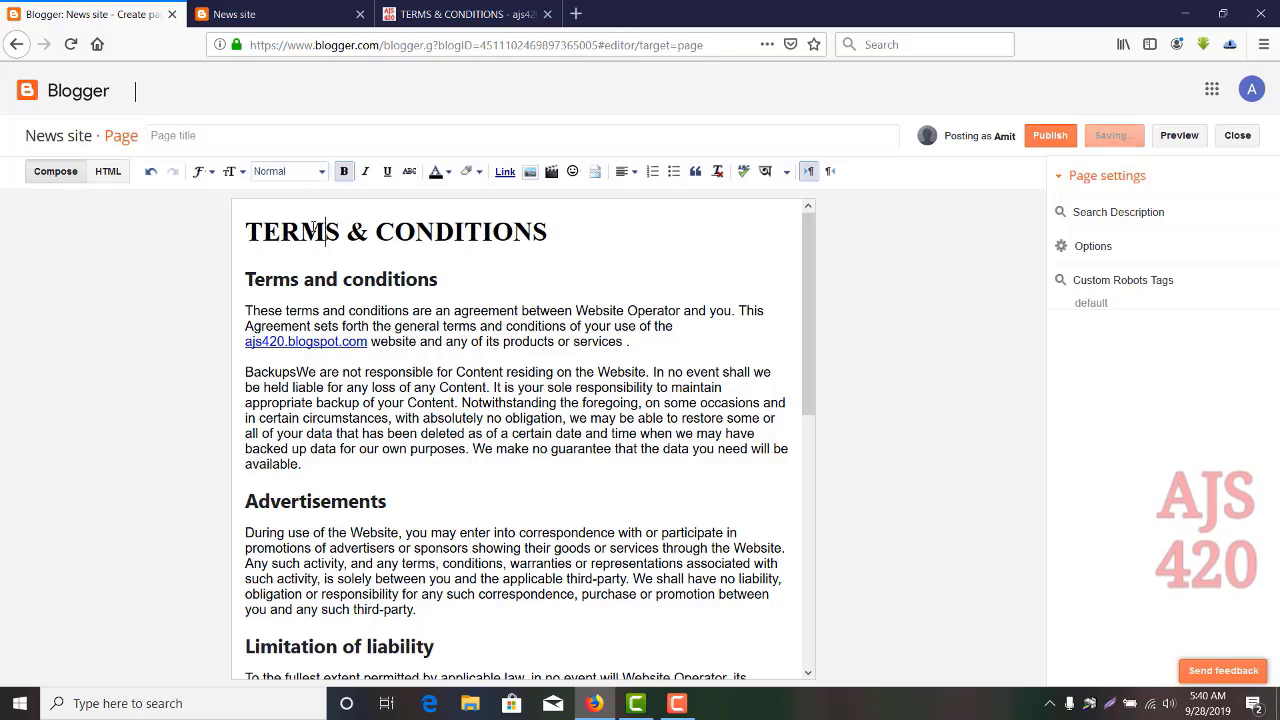
pyautogui.click(279, 134)
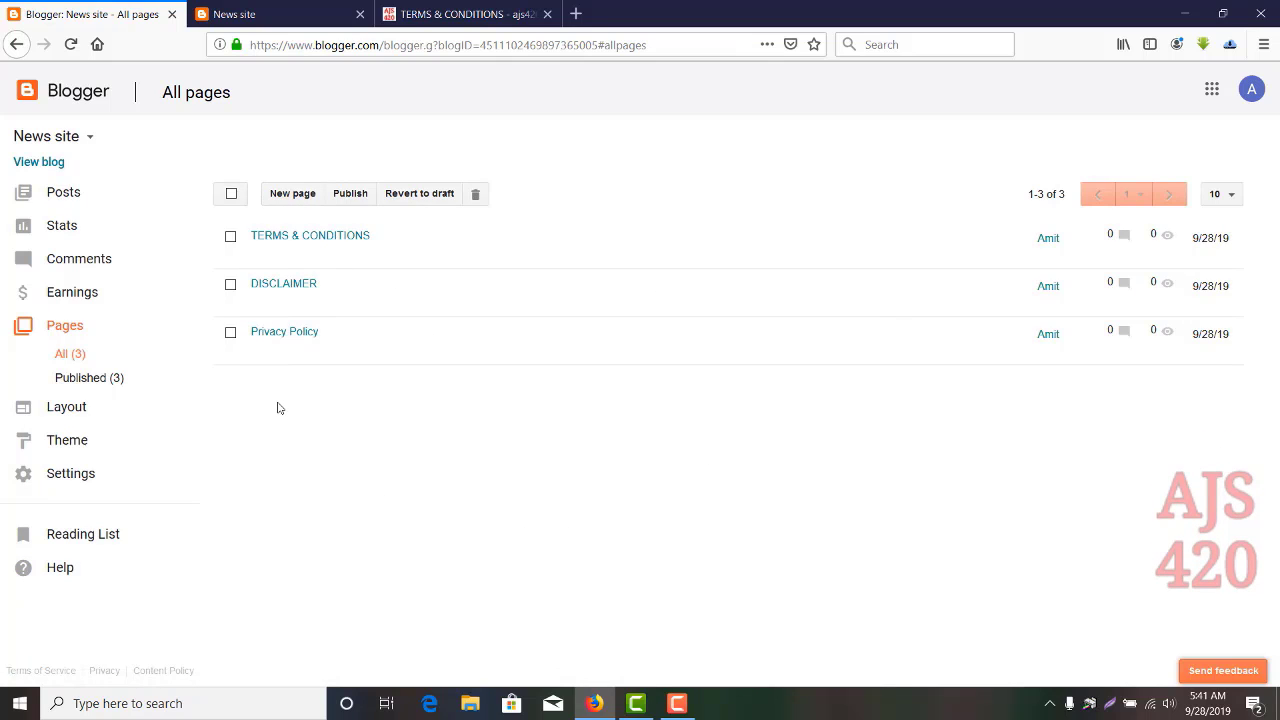
# View the published TERMS & CONDITIONS page on the live News site blog and return to the list of pages.
pyautogui.moveTo(289, 260)
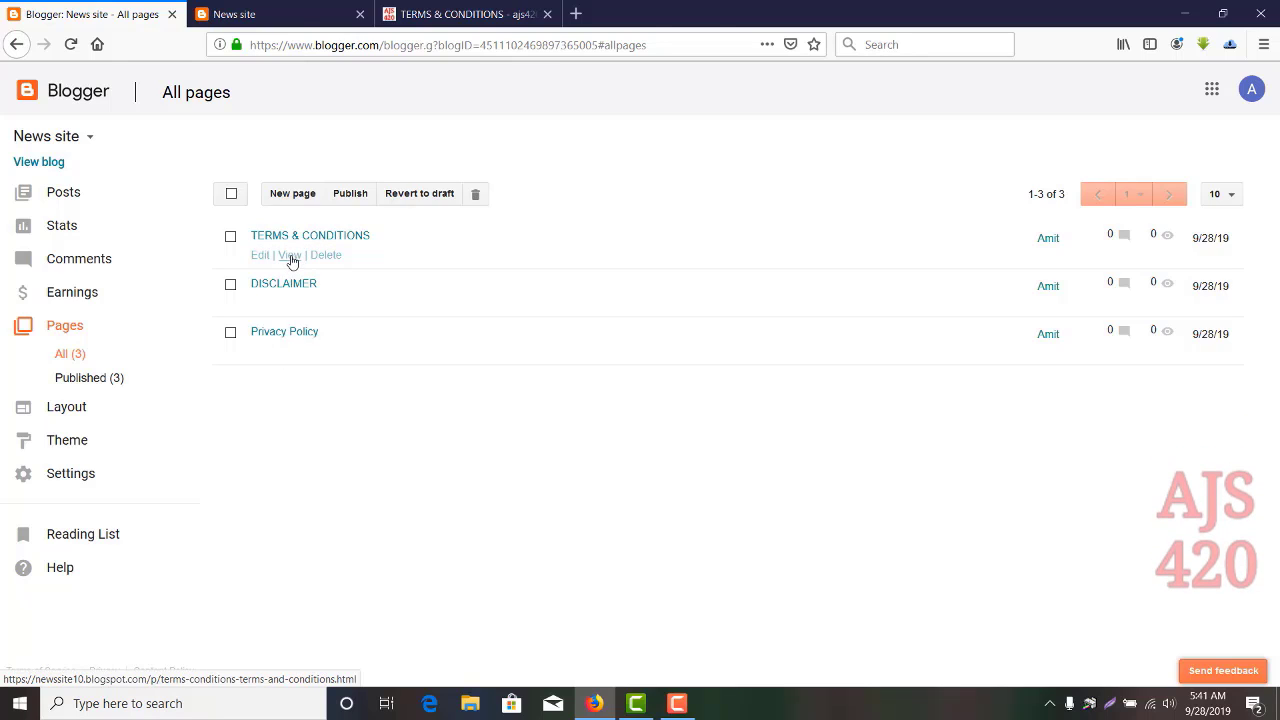
pyautogui.click(290, 260)
pyautogui.click(120, 14)
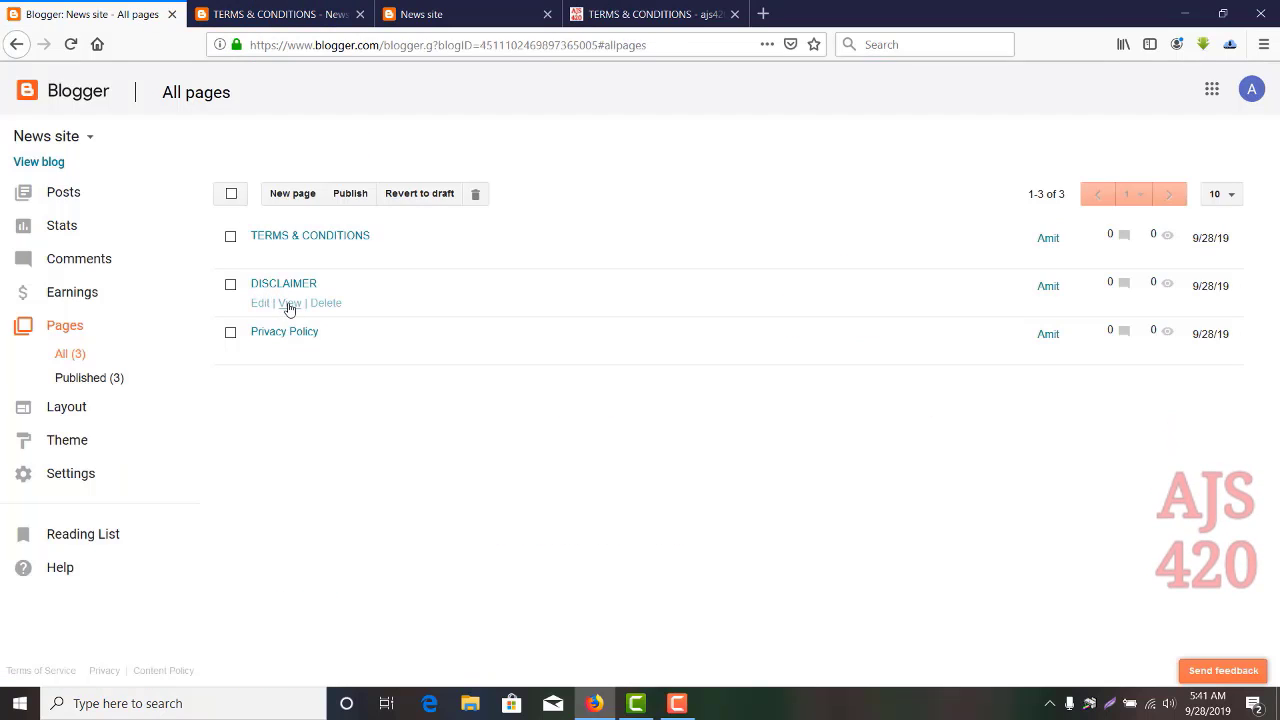
# View the published Privacy Policy, DISCLAIMER and TERMS & CONDITIONS pages on the live blog and return to the list of pages.
pyautogui.click(289, 304)
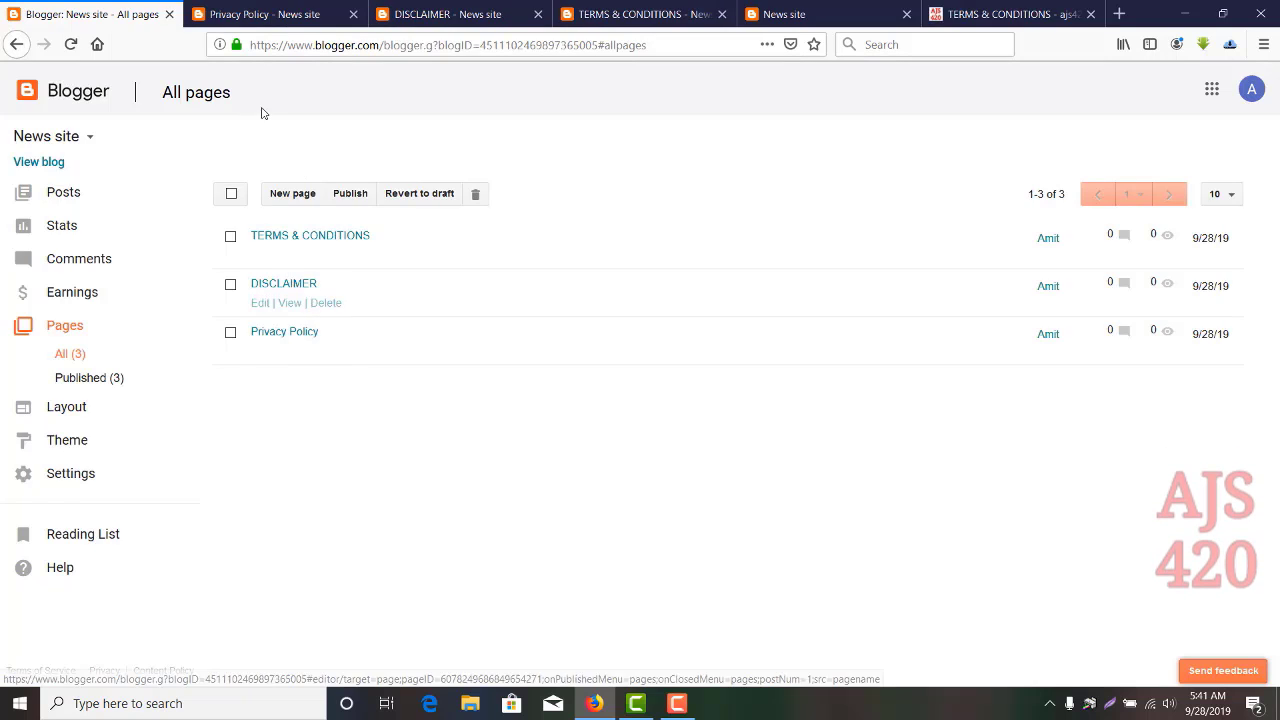
pyautogui.click(278, 16)
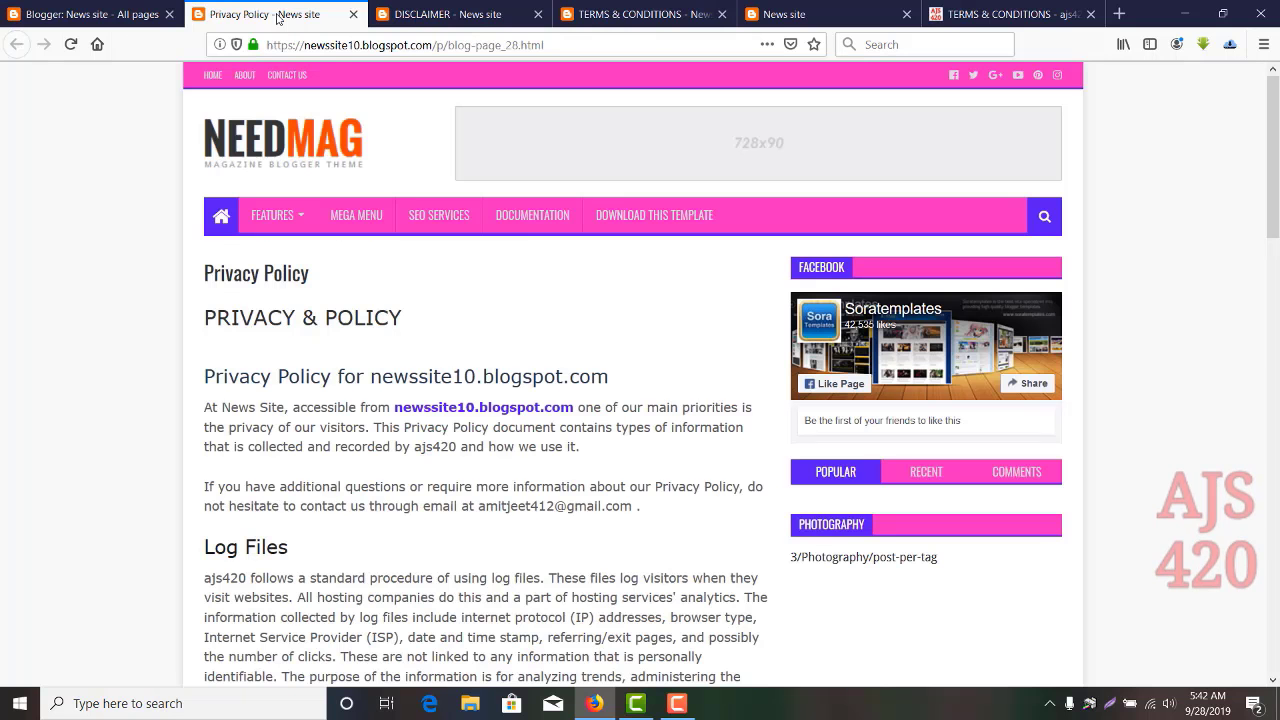
pyautogui.click(422, 16)
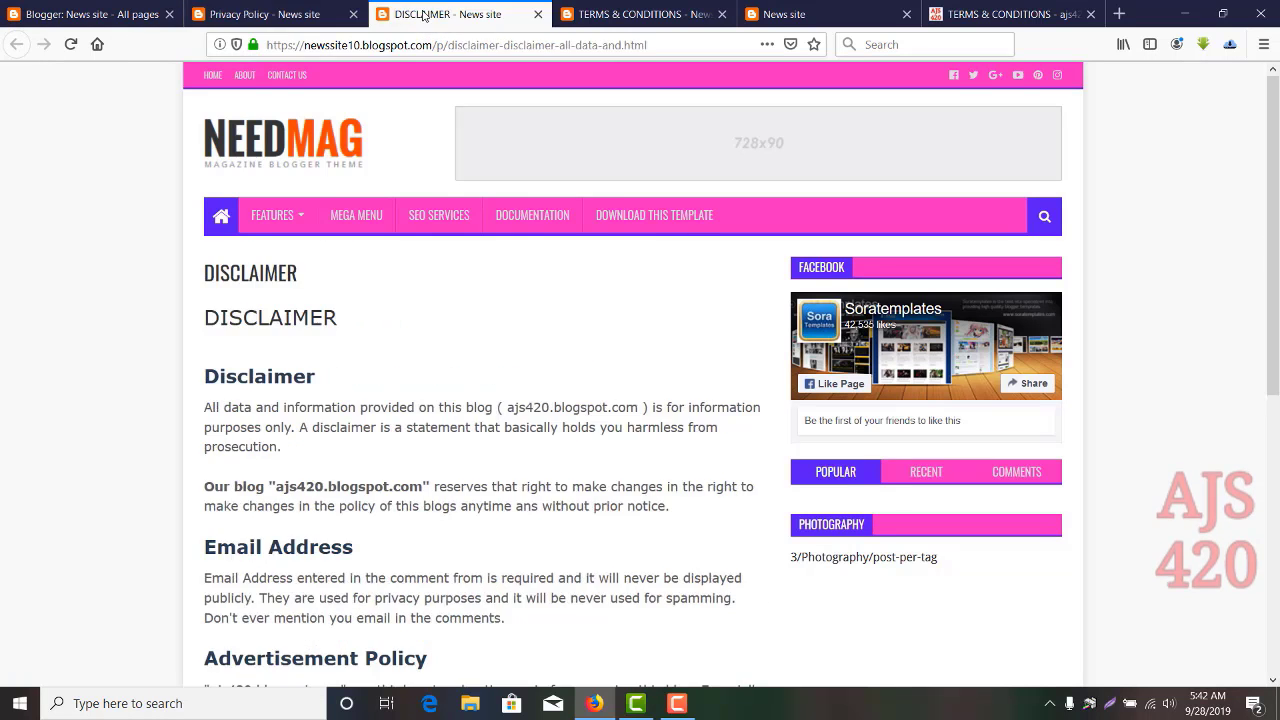
pyautogui.click(615, 14)
pyautogui.click(97, 16)
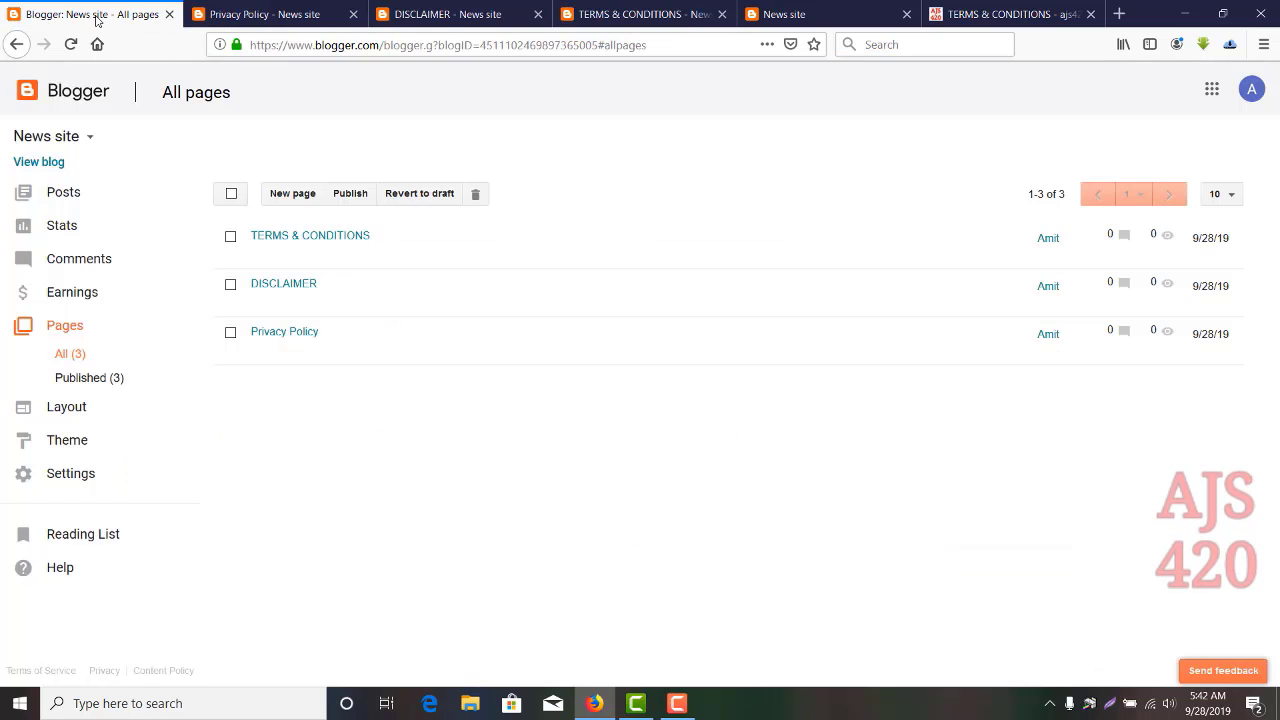
# Open the blog's layout and compare its Top Navigation section with the top menu on the live home page.
pyautogui.click(88, 407)
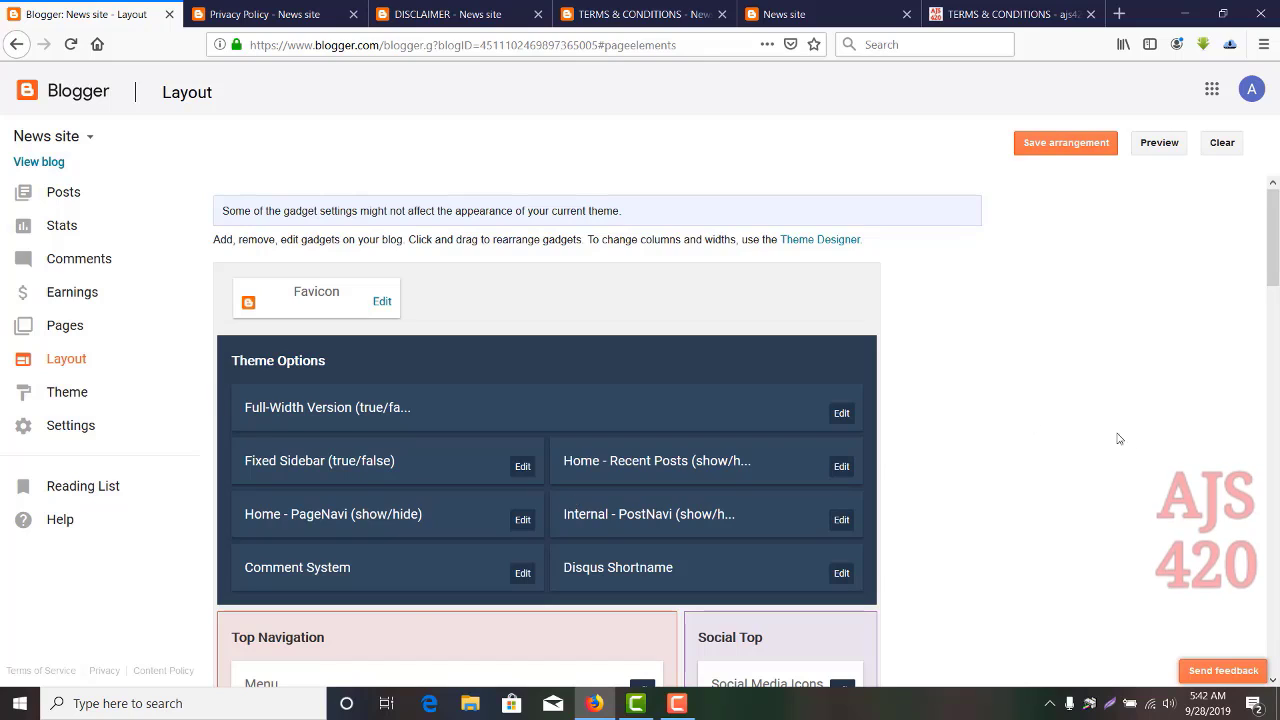
pyautogui.scroll(-4, 1131, 446)
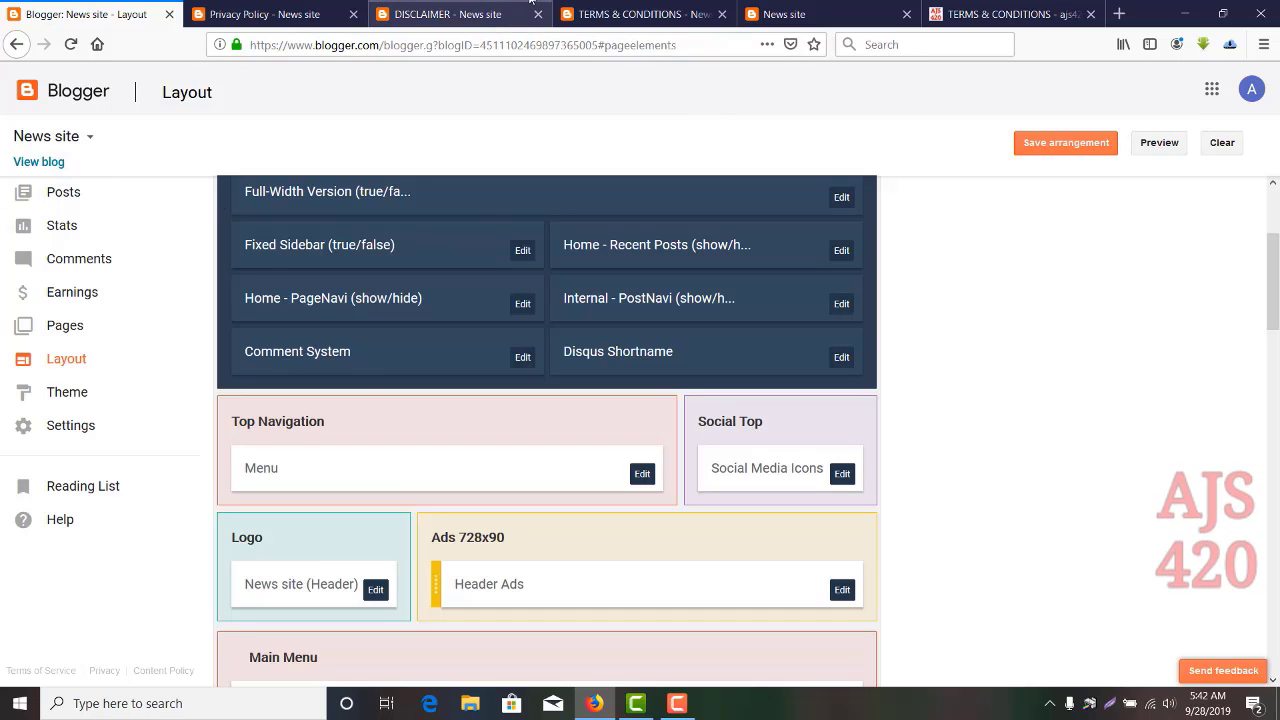
pyautogui.click(784, 15)
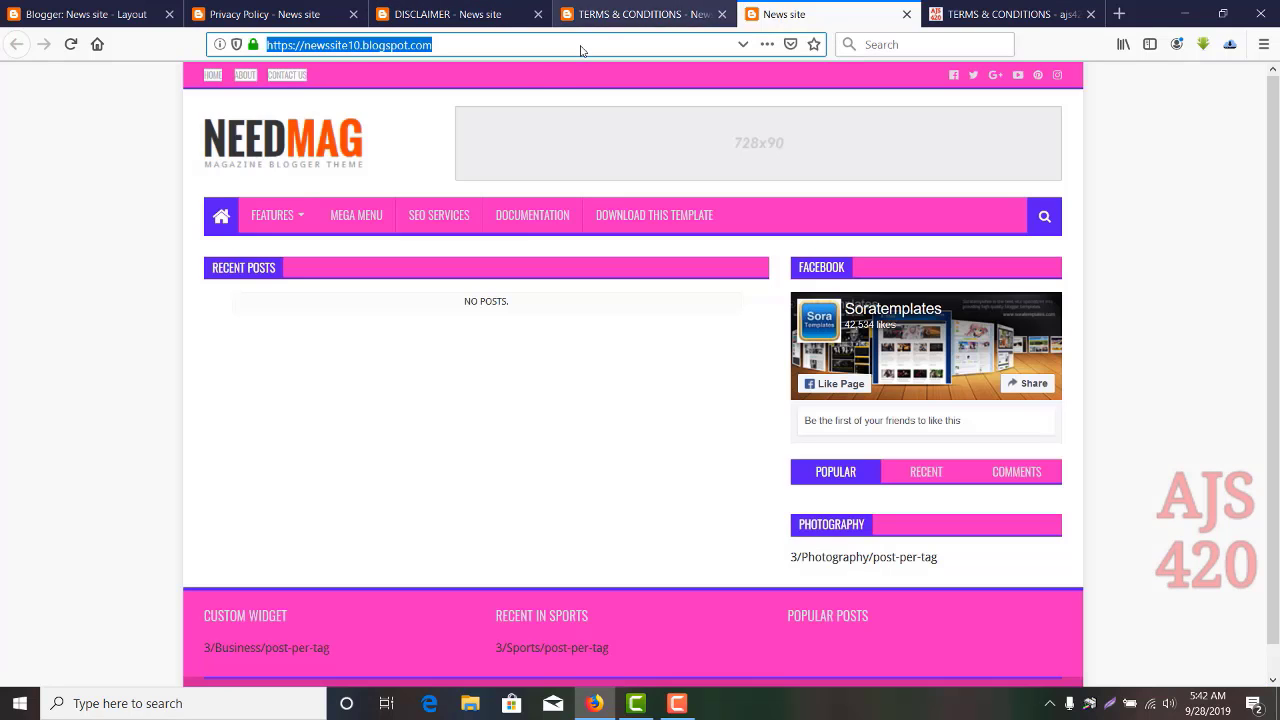
pyautogui.click(361, 70)
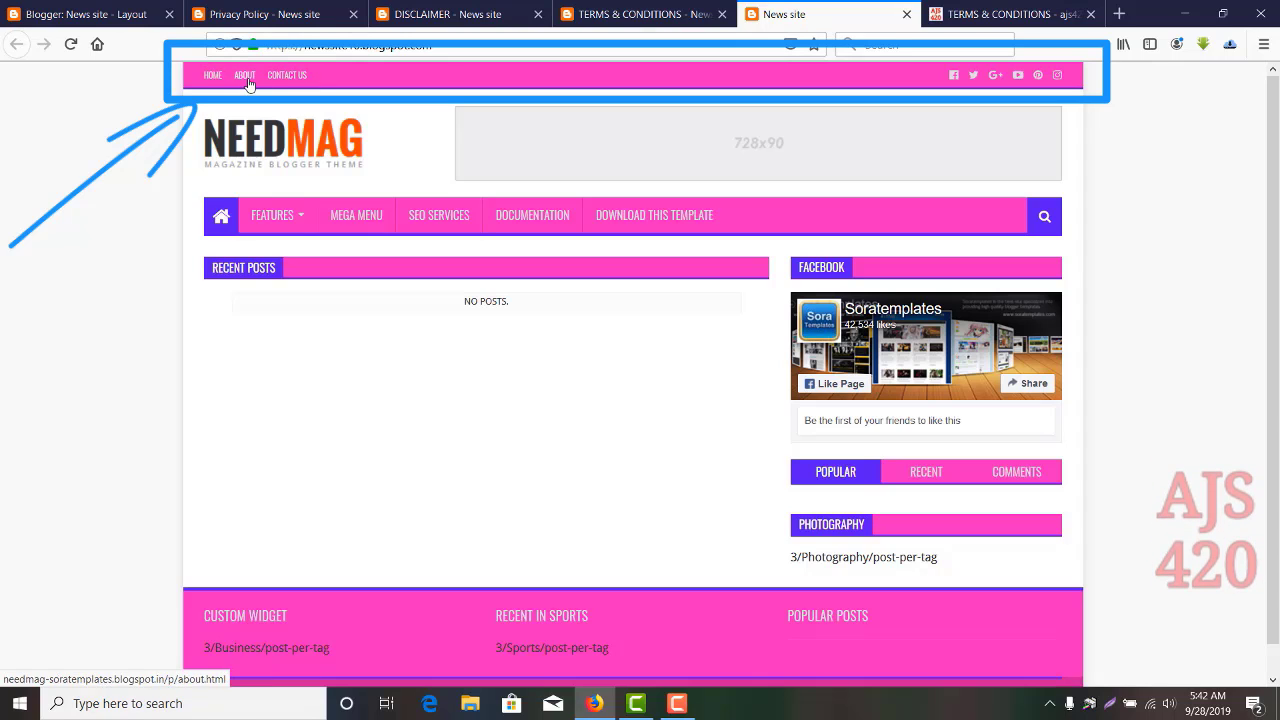
pyautogui.click(88, 14)
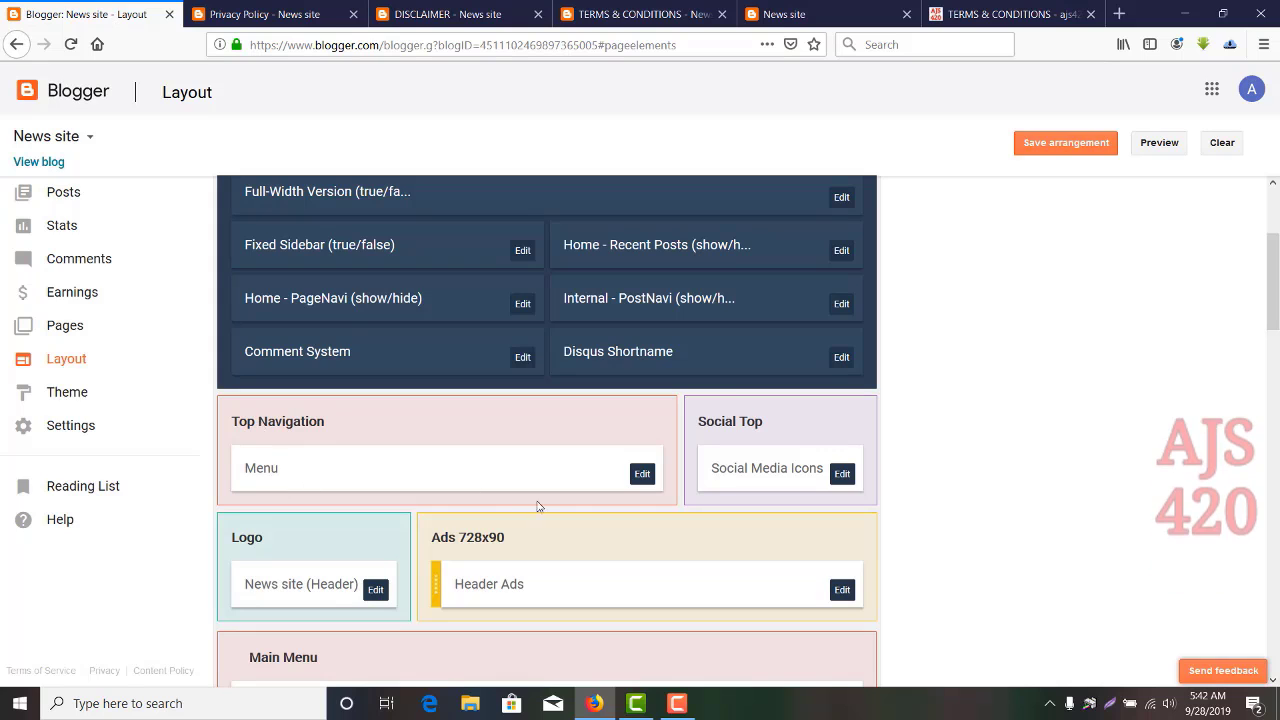
# Open the Top Navigation Menu gadget for editing and delete its Home, About and Contact Us links.
pyautogui.click(642, 474)
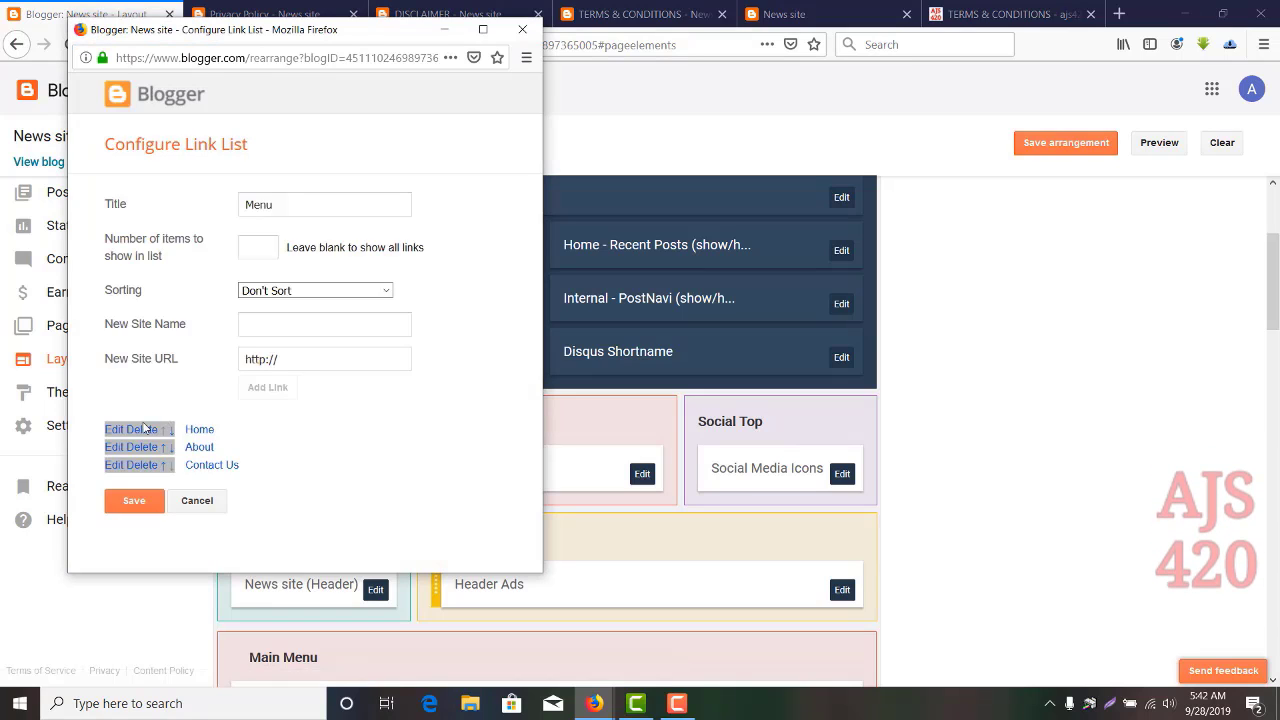
pyautogui.click(140, 432)
pyautogui.click(140, 432)
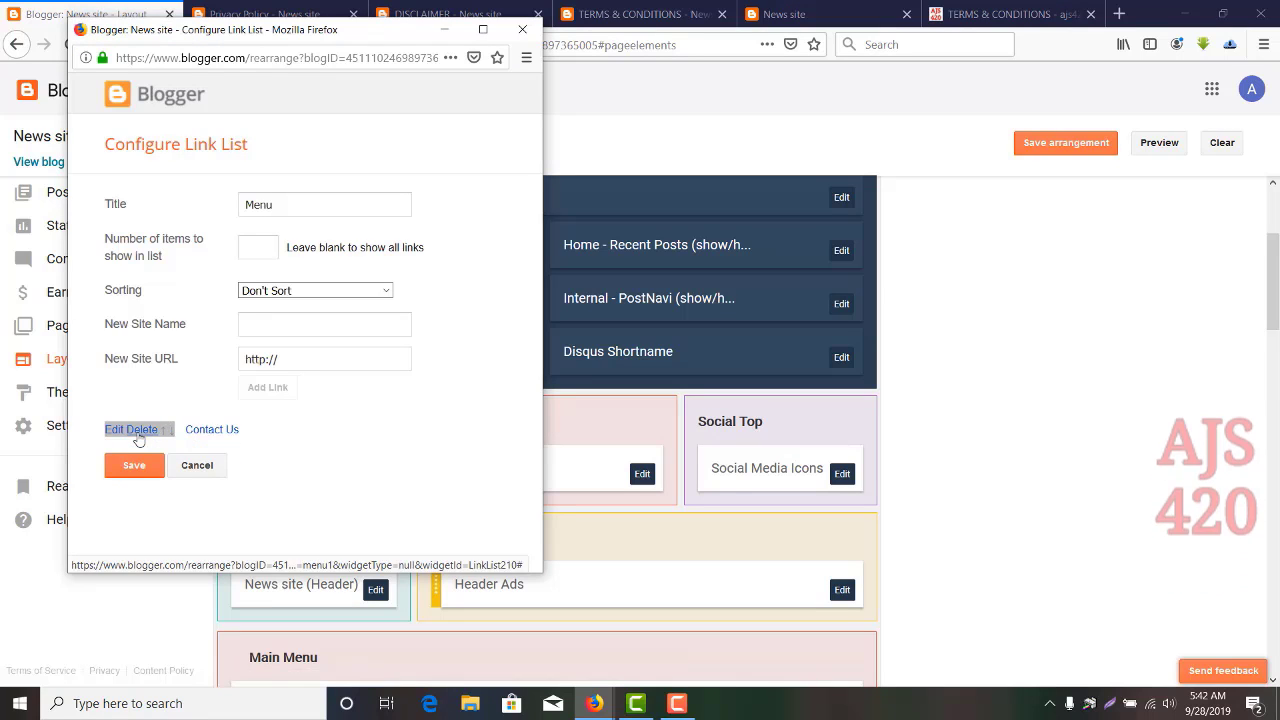
pyautogui.click(140, 432)
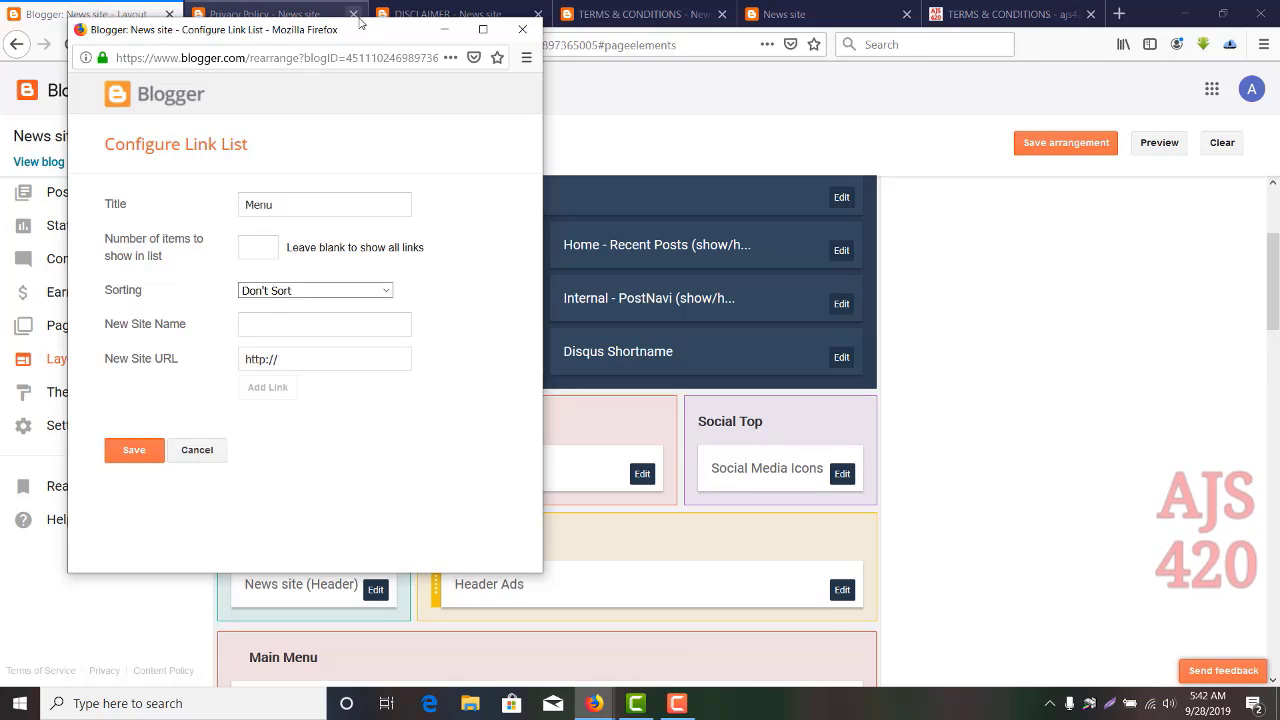
# Copy the title of the live Privacy Policy page and enter "Privacy Policy" as the new site name in the link list.
pyautogui.moveTo(360, 22); pyautogui.dragTo(368, 108)
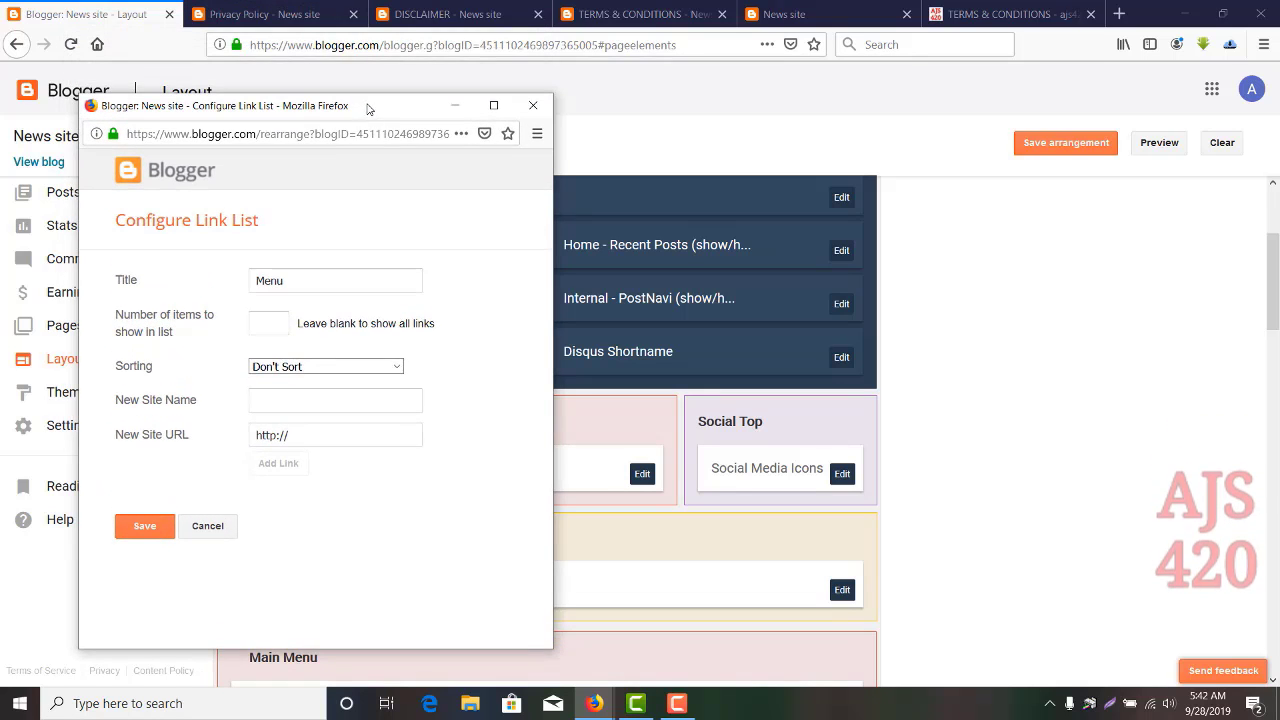
pyautogui.click(278, 18)
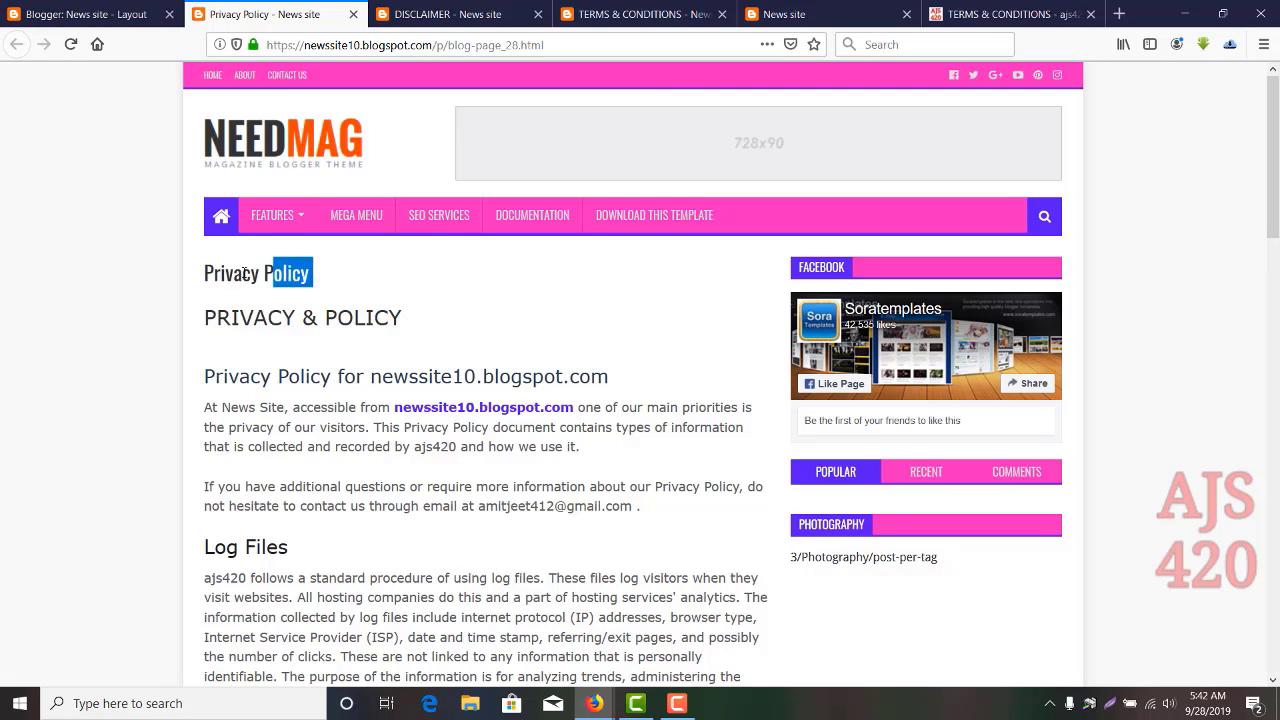
pyautogui.moveTo(247, 272); pyautogui.dragTo(207, 275)
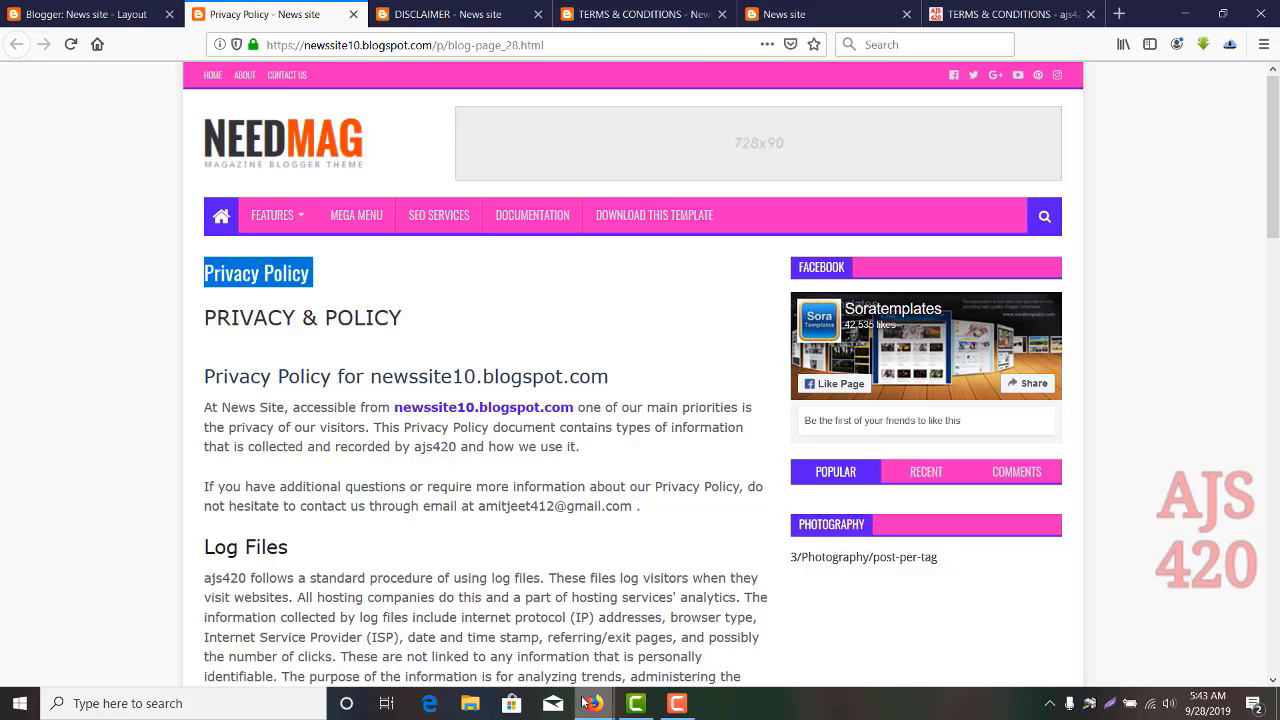
pyautogui.moveTo(592, 705)
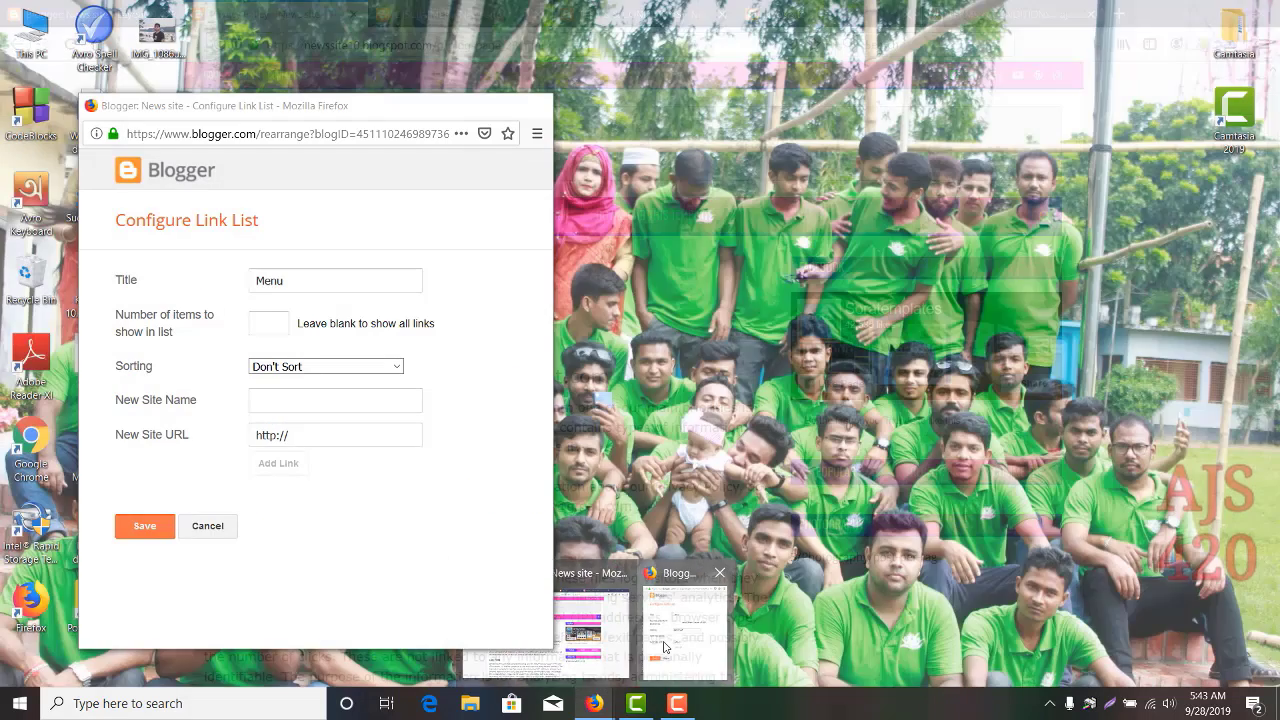
pyautogui.click(665, 648)
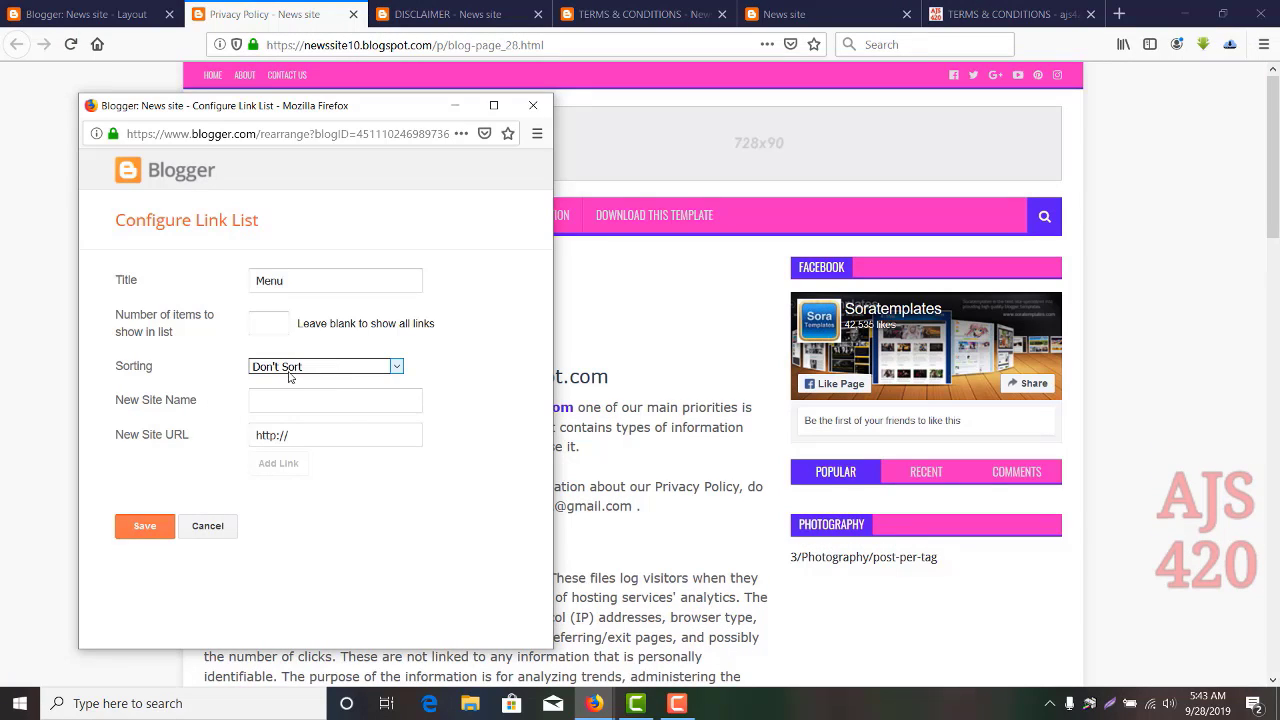
pyautogui.click(258, 397)
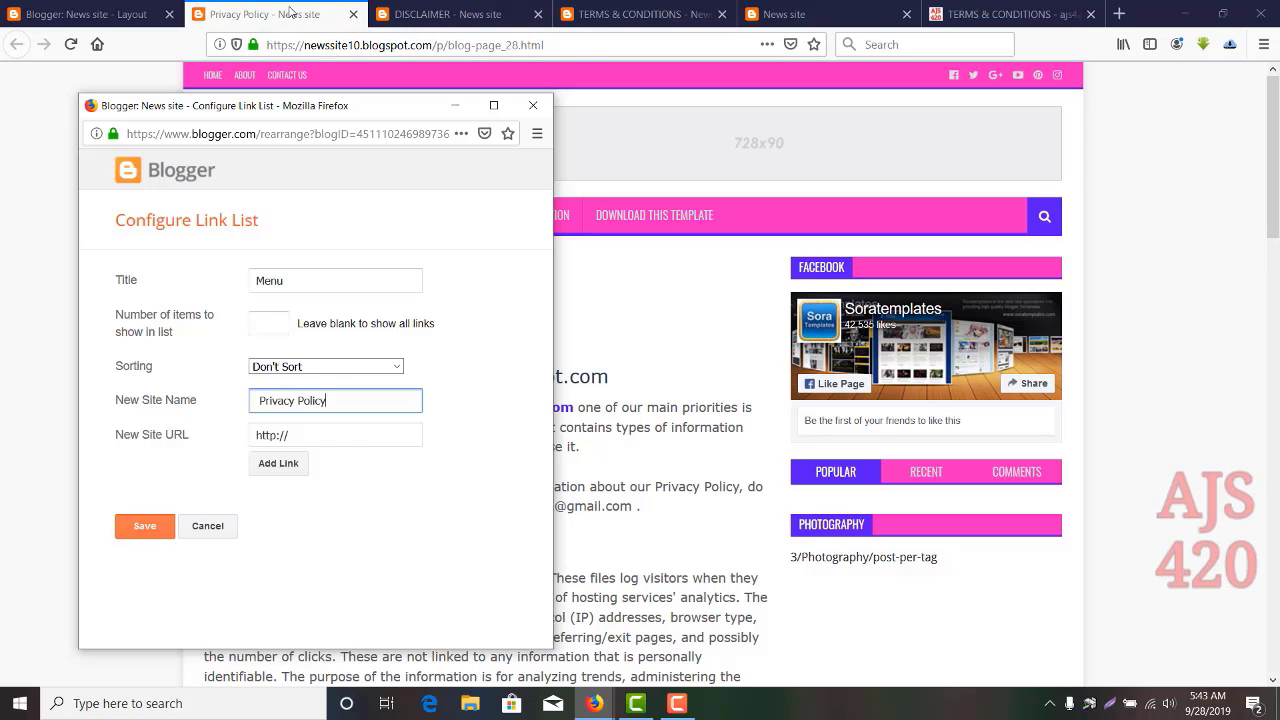
# Copy the Privacy Policy page's address, paste it as the new site URL and add the link to the list.
pyautogui.click(290, 12)
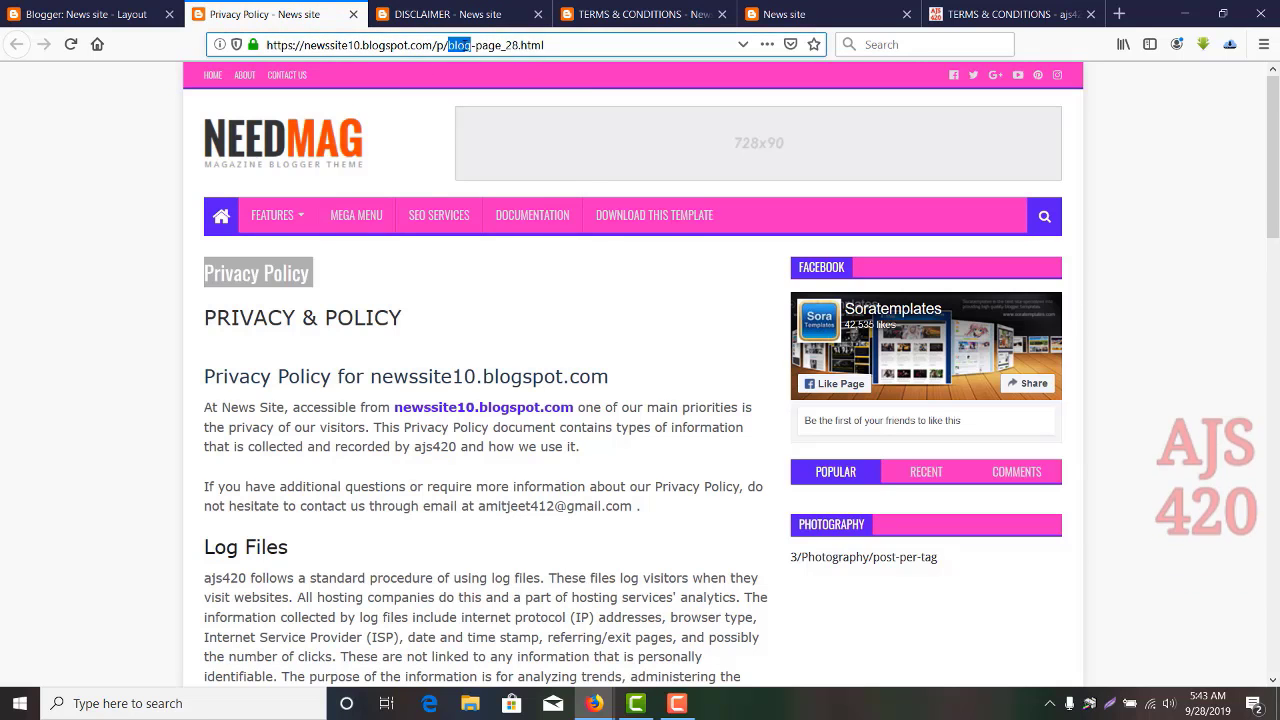
pyautogui.tripleClick(465, 45)
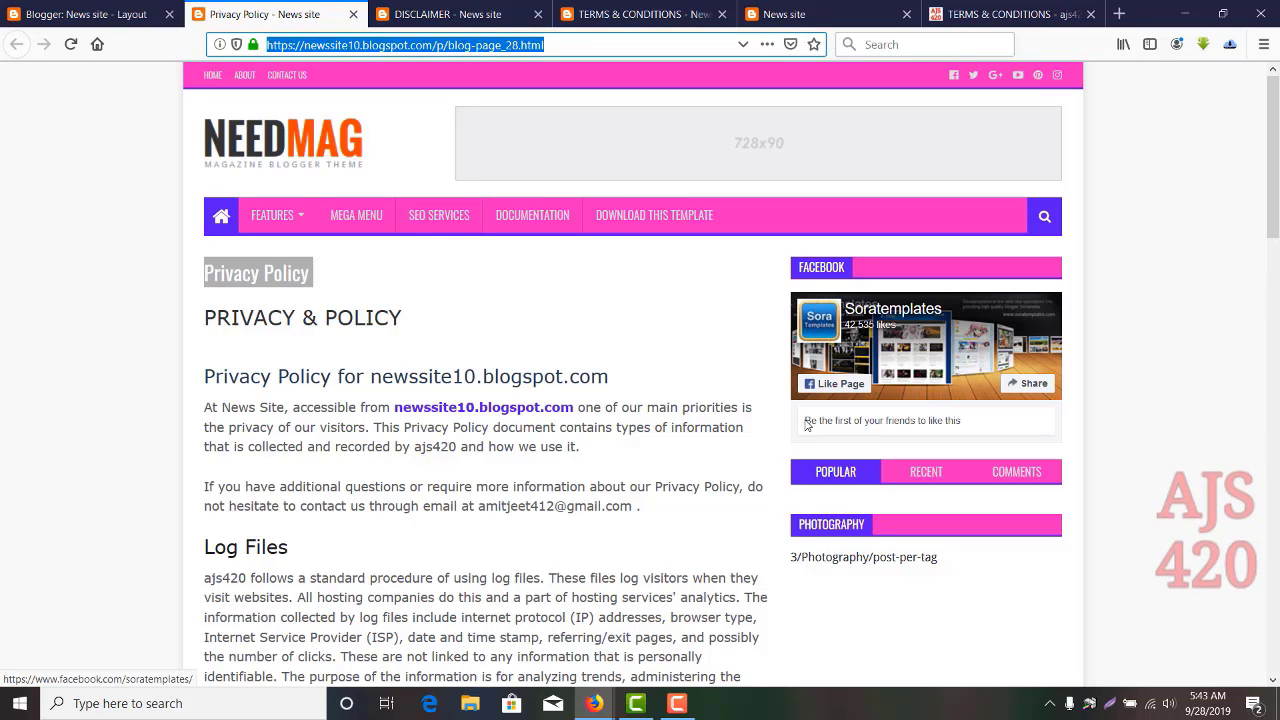
pyautogui.moveTo(594, 703)
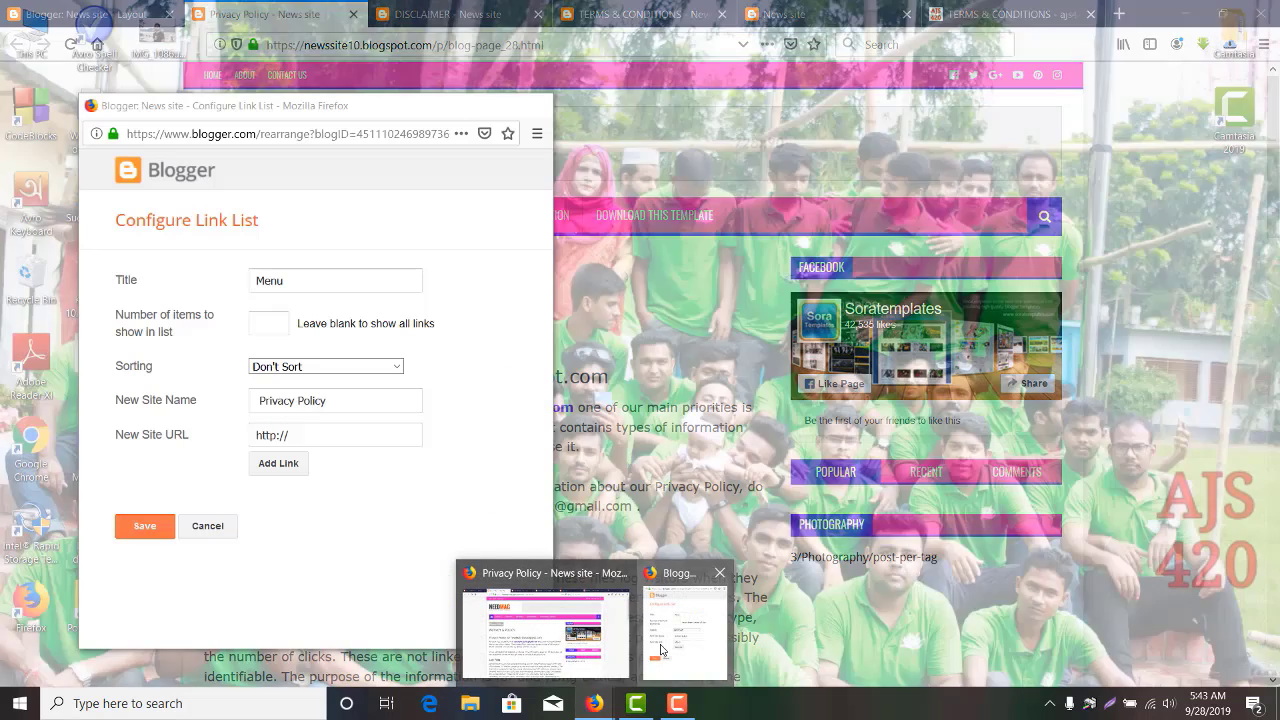
pyautogui.click(660, 650)
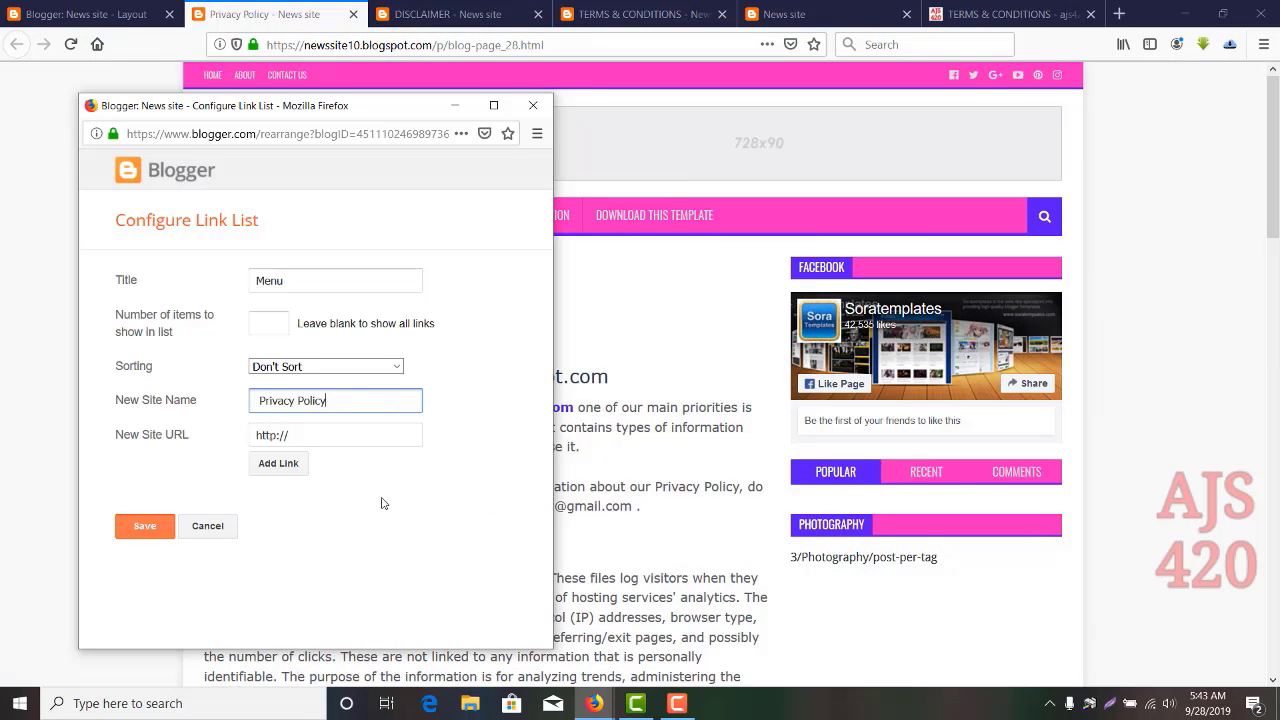
pyautogui.click(322, 435)
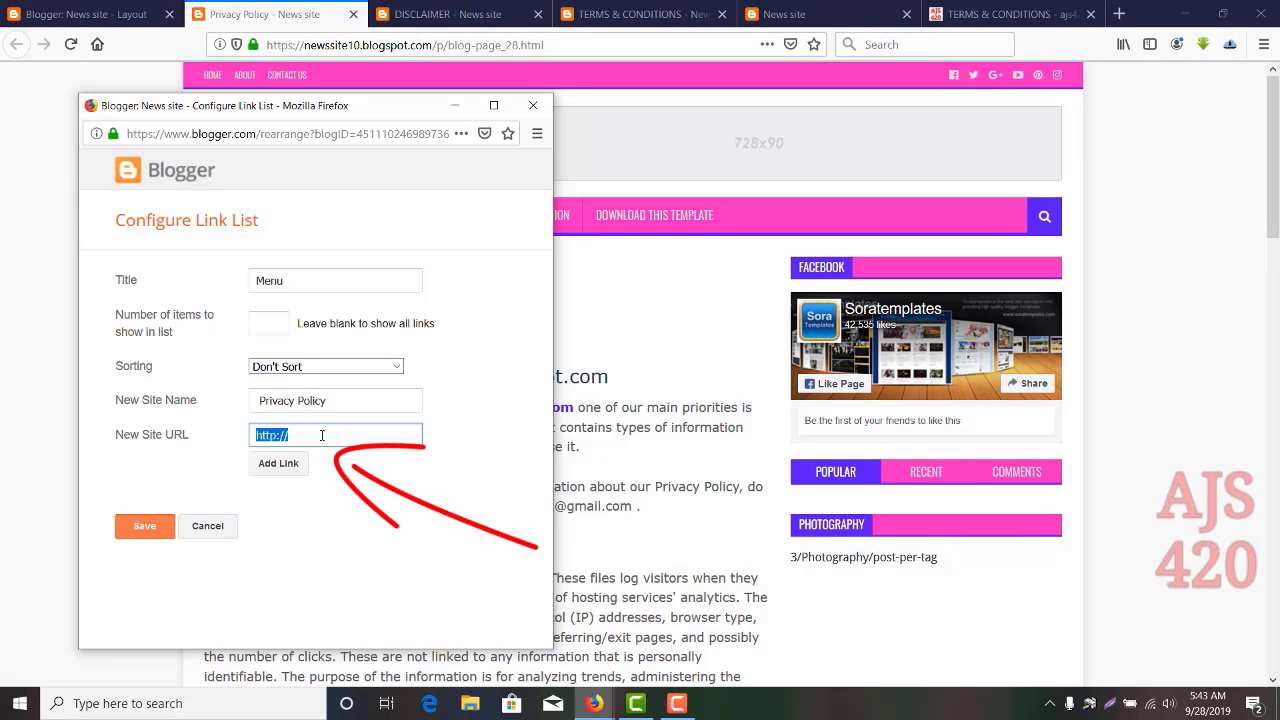
pyautogui.hotkey('ctrl', 'v')
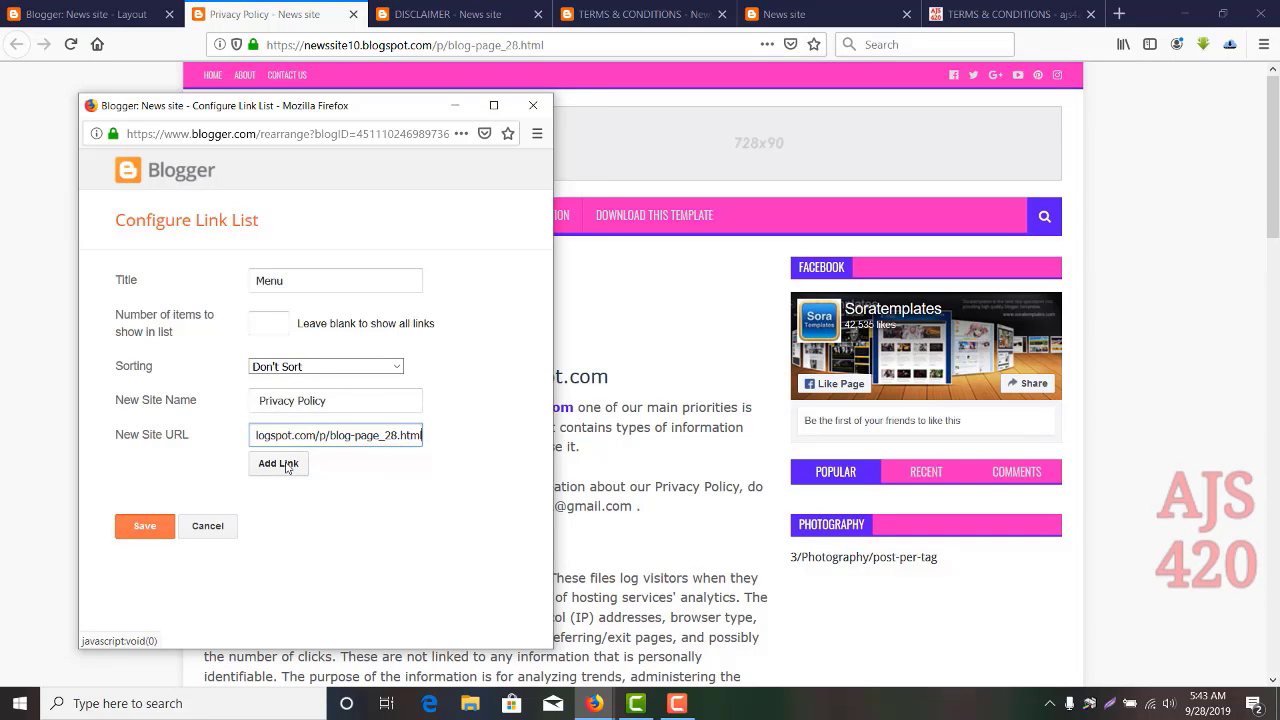
pyautogui.click(285, 465)
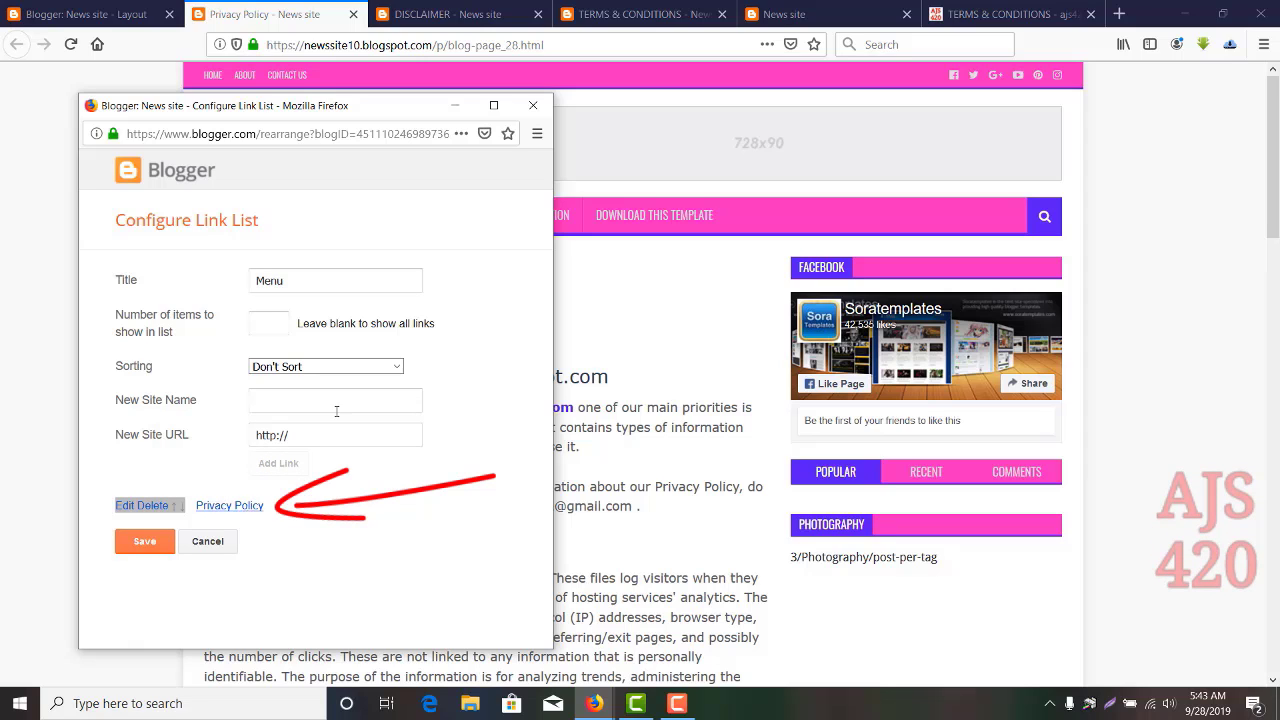
# Close the live Privacy Policy page, copy the Disclaimer page's title and enter "DISCLAIMER" as the new site name in the link list.
pyautogui.click(603, 320)
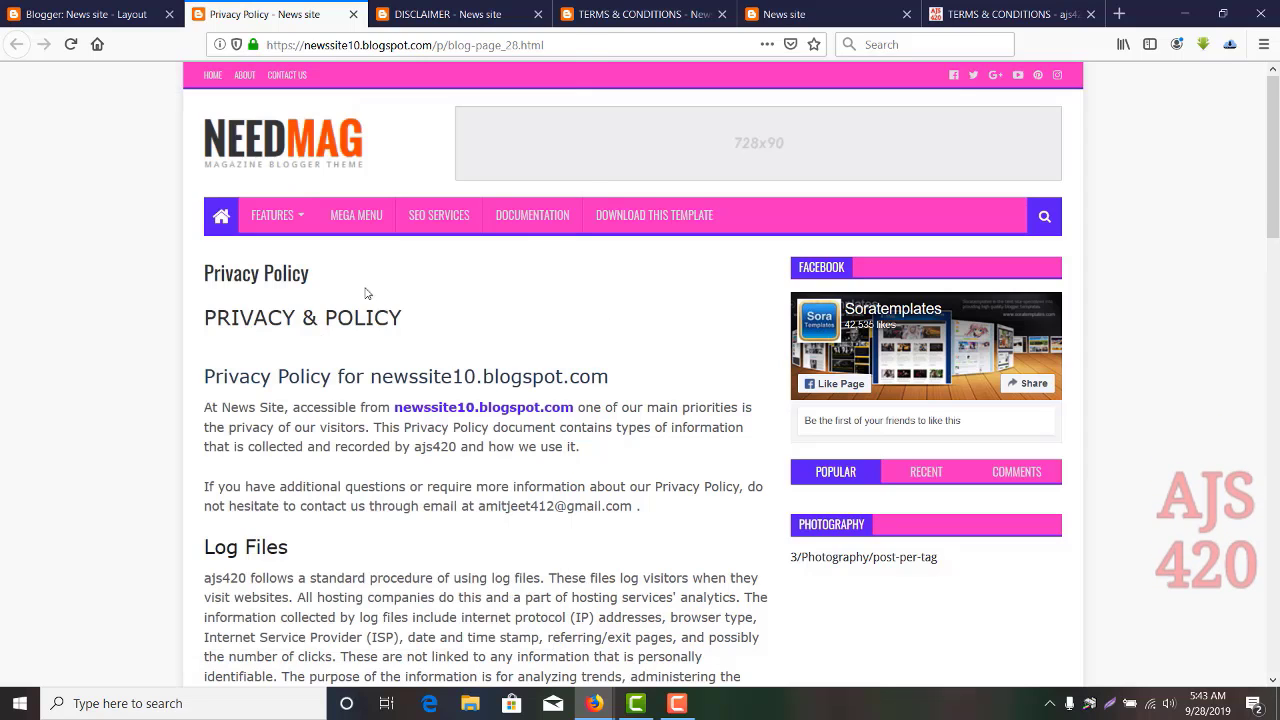
pyautogui.click(354, 15)
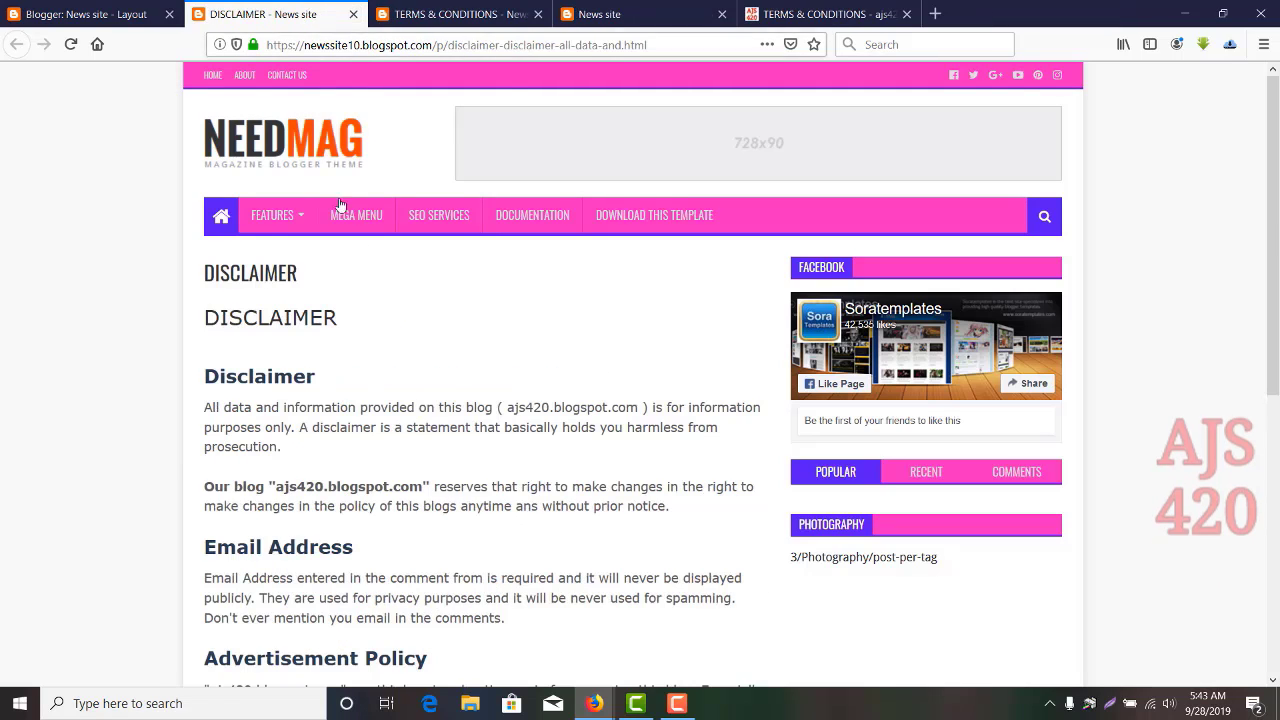
pyautogui.moveTo(230, 273); pyautogui.dragTo(206, 273)
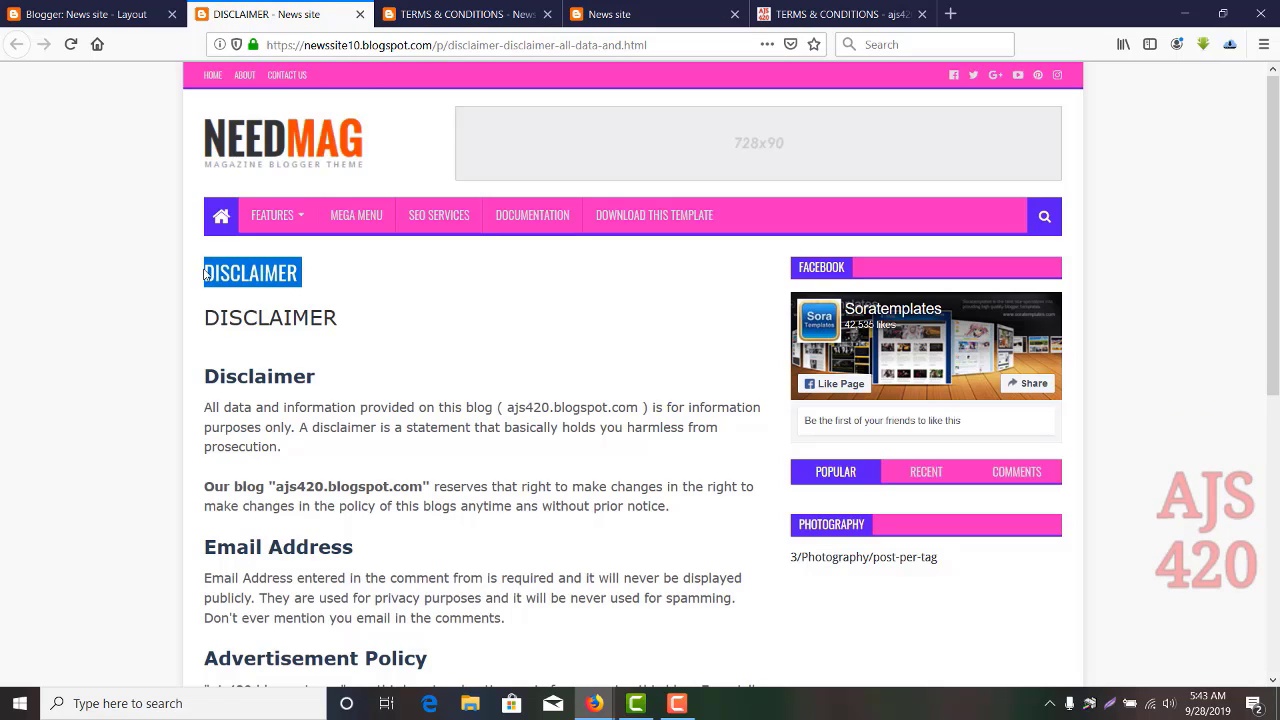
pyautogui.moveTo(596, 697)
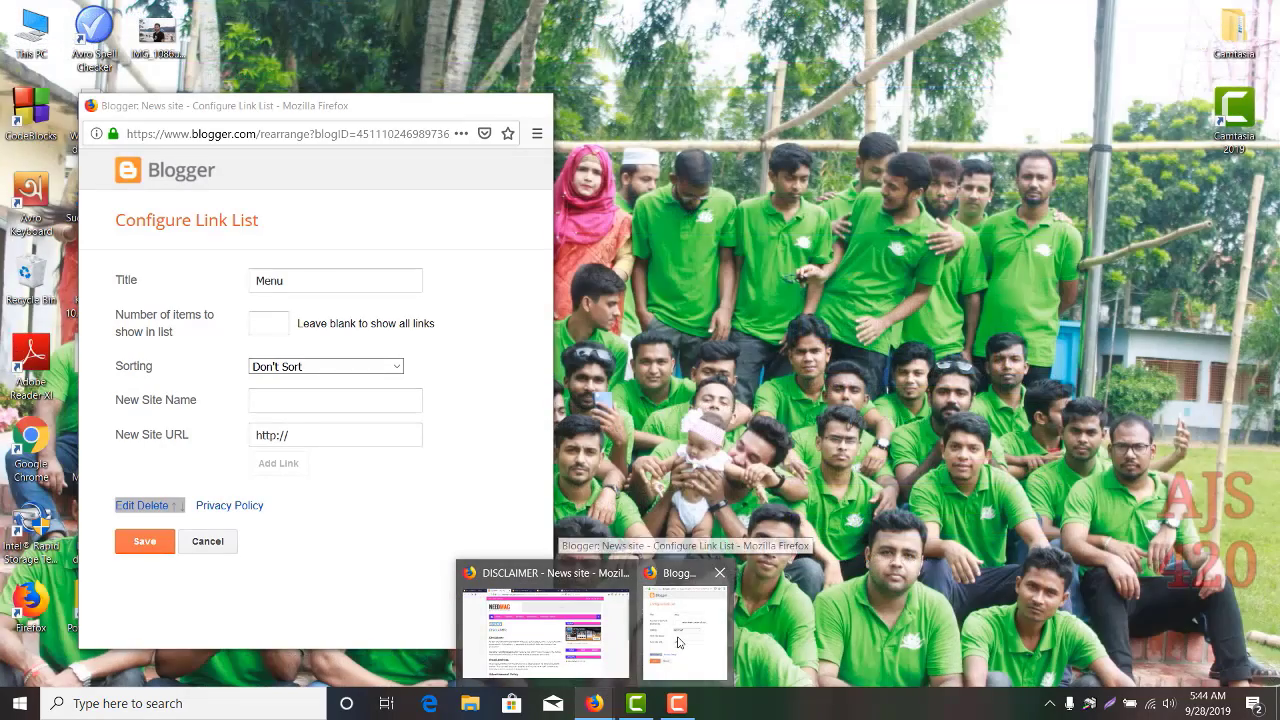
pyautogui.click(678, 642)
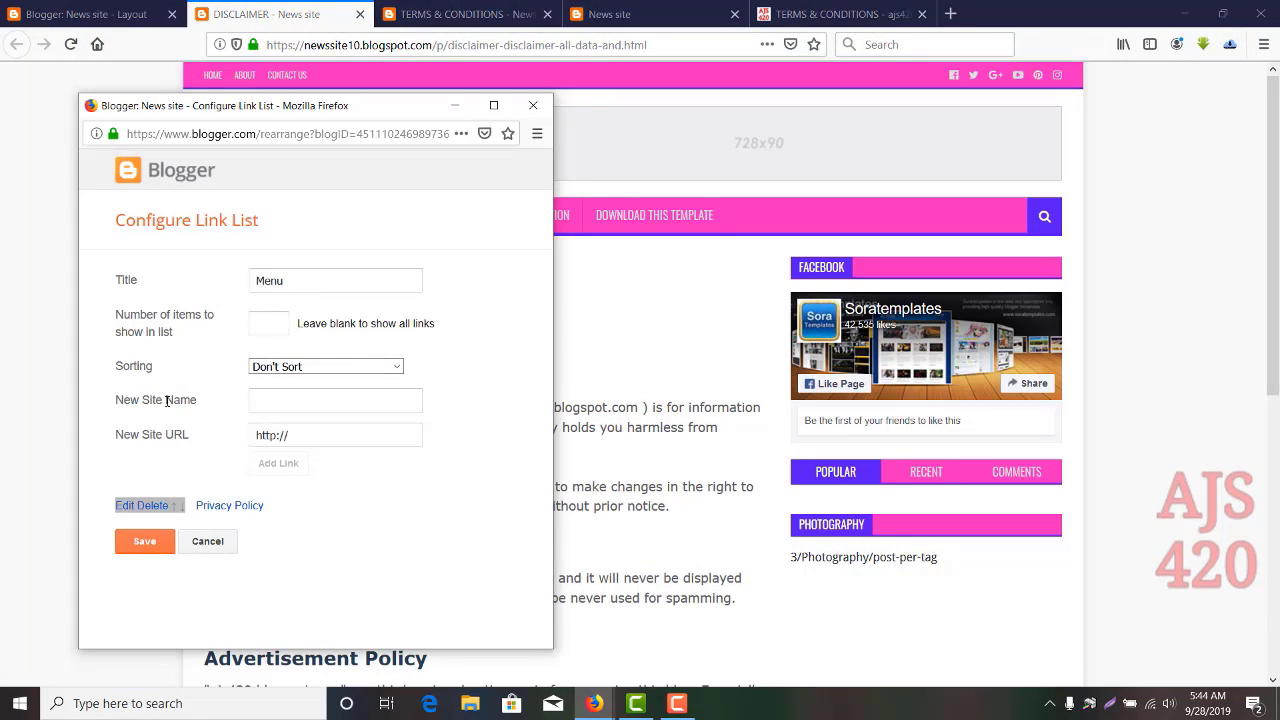
pyautogui.click(252, 401)
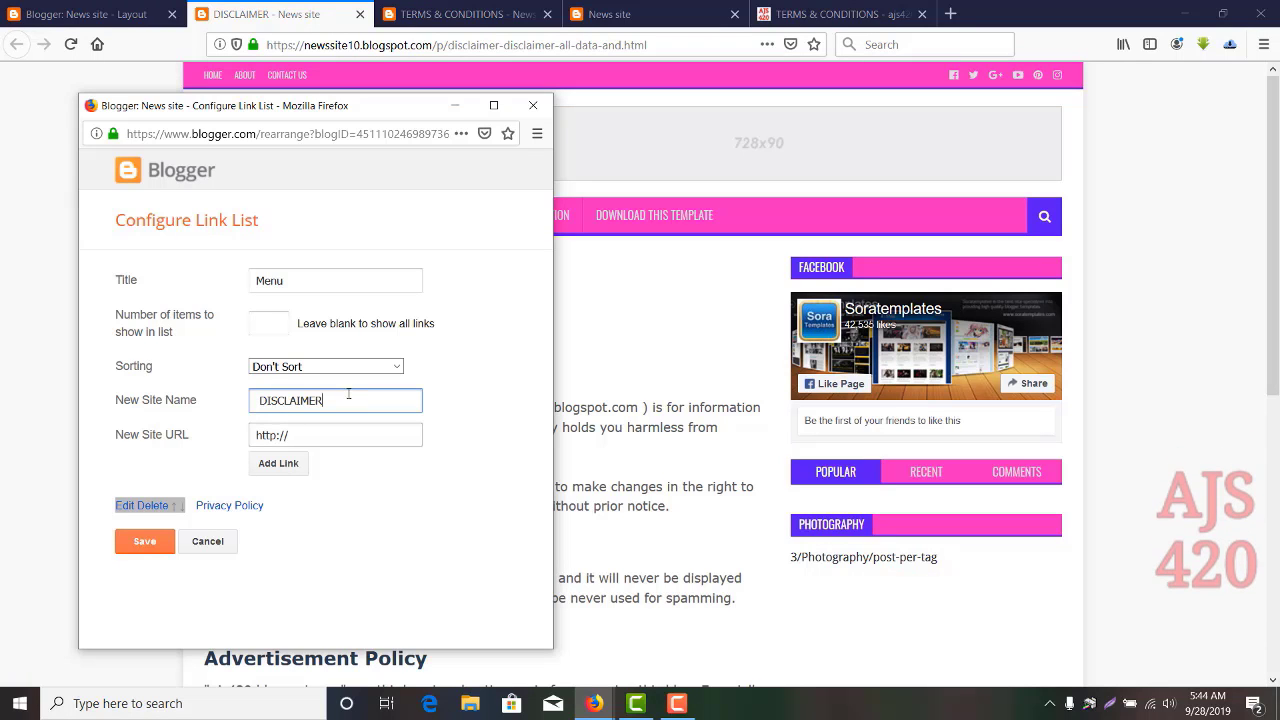
# Copy the live Disclaimer page's address, paste it as the new site URL and add the link to the list.
pyautogui.click(603, 275)
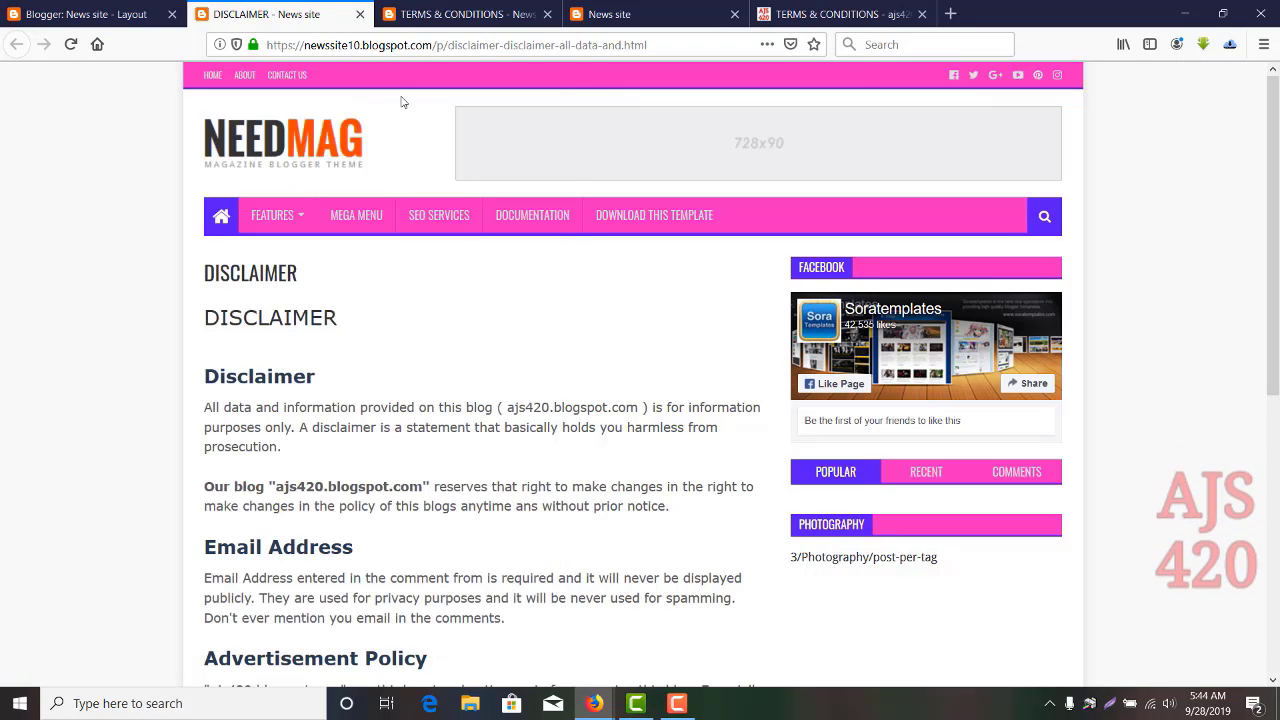
pyautogui.click(396, 41)
pyautogui.doubleClick(396, 41)
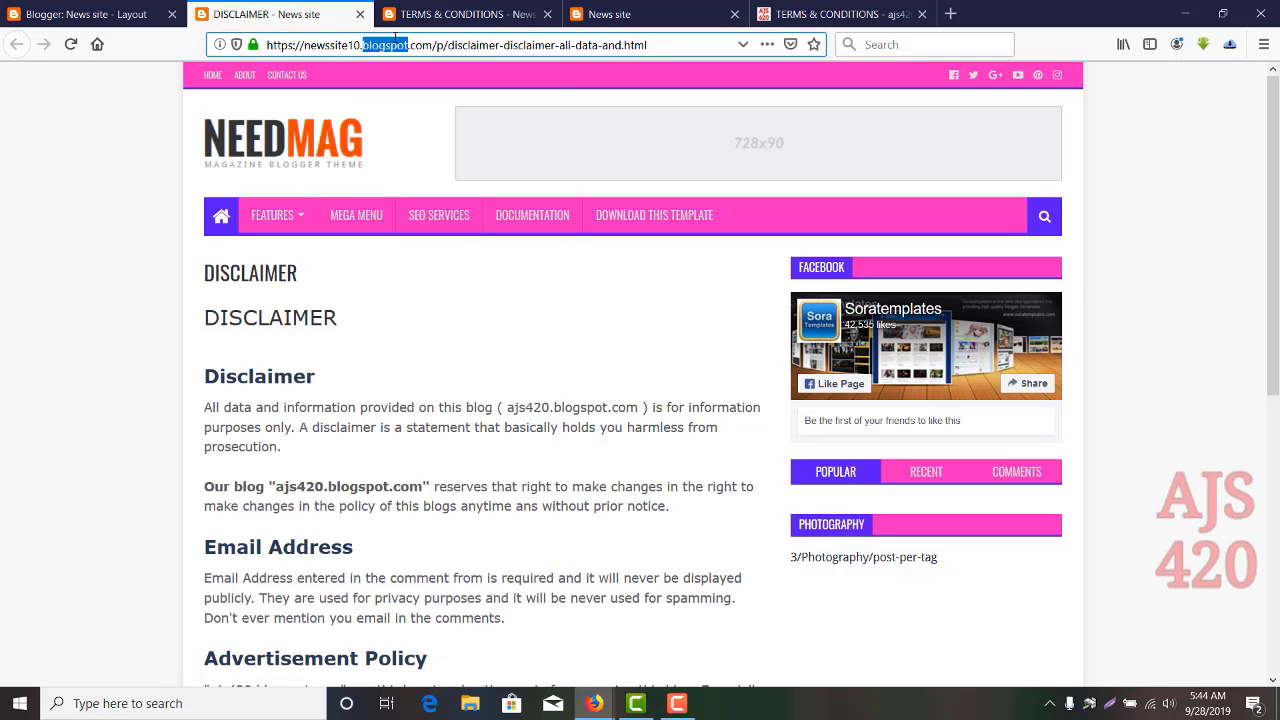
pyautogui.tripleClick(396, 41)
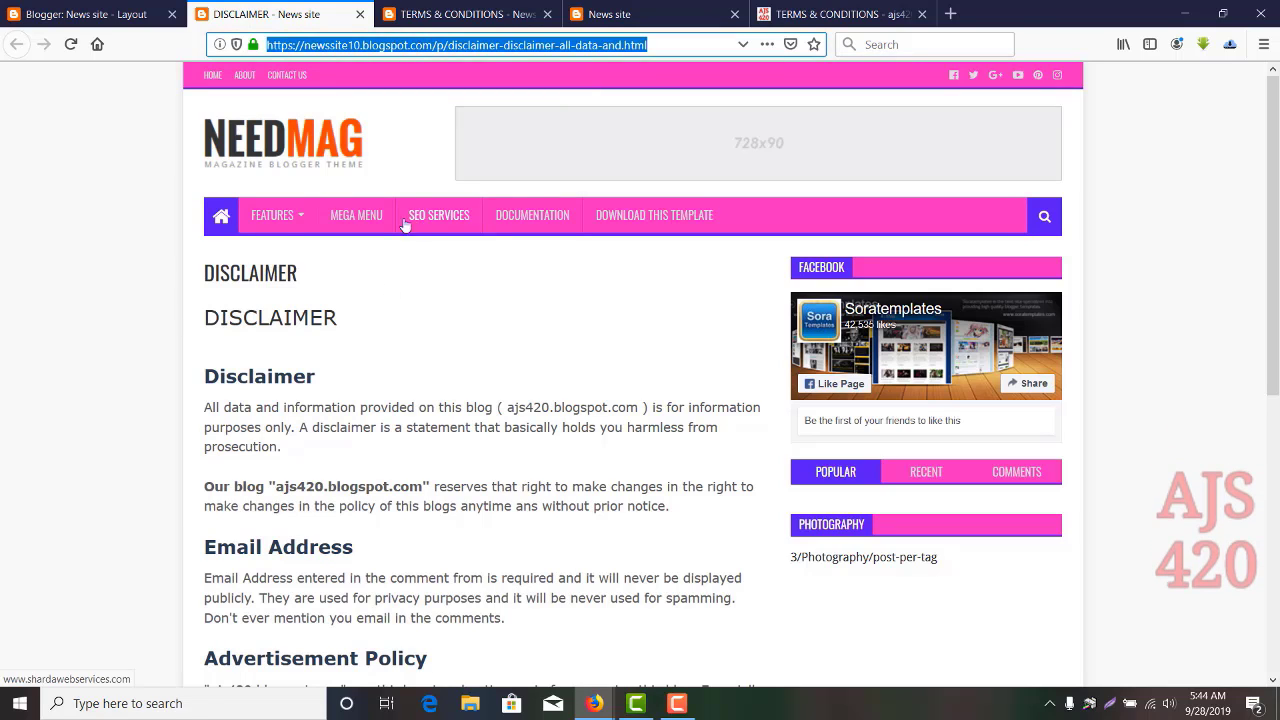
pyautogui.click(595, 703)
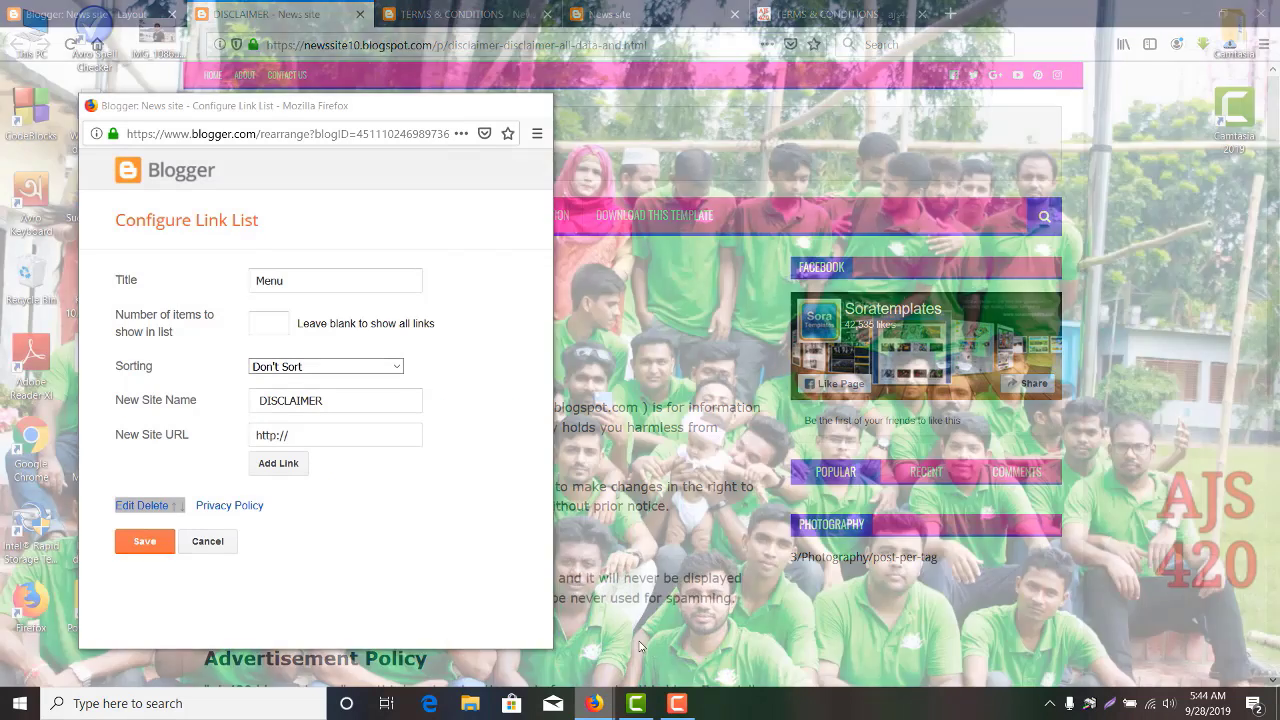
pyautogui.click(640, 646)
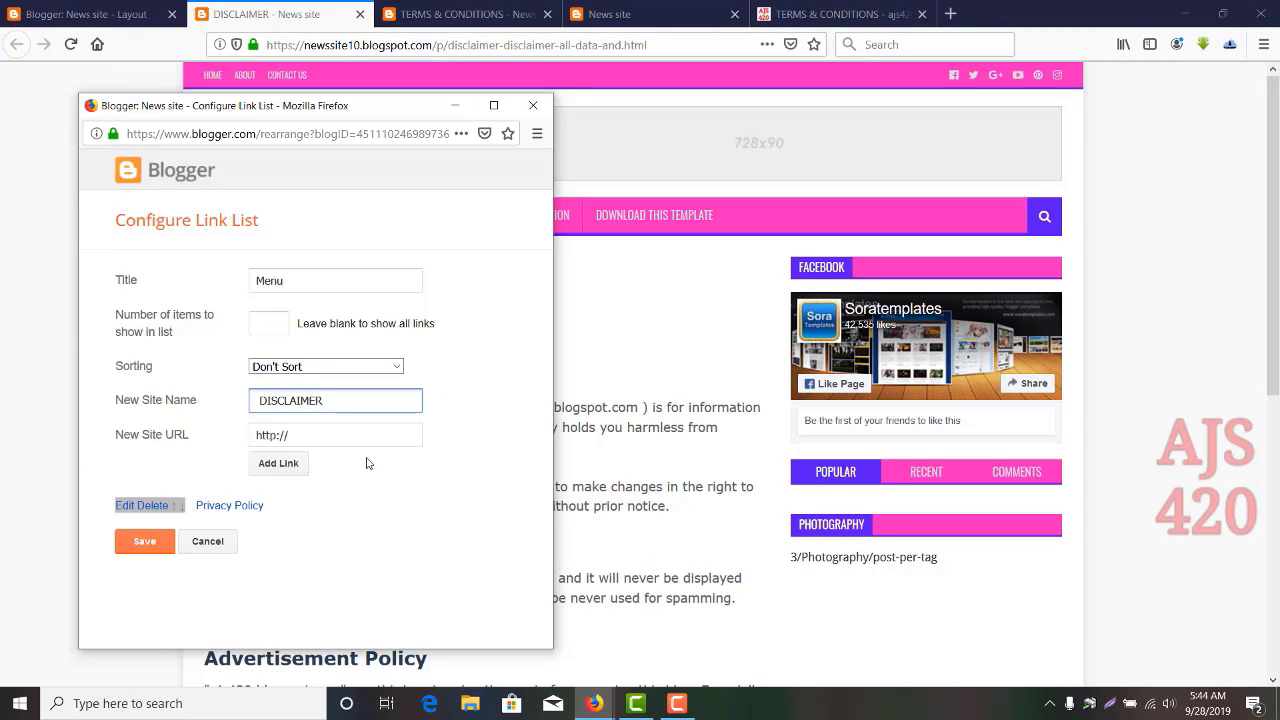
pyautogui.click(347, 431)
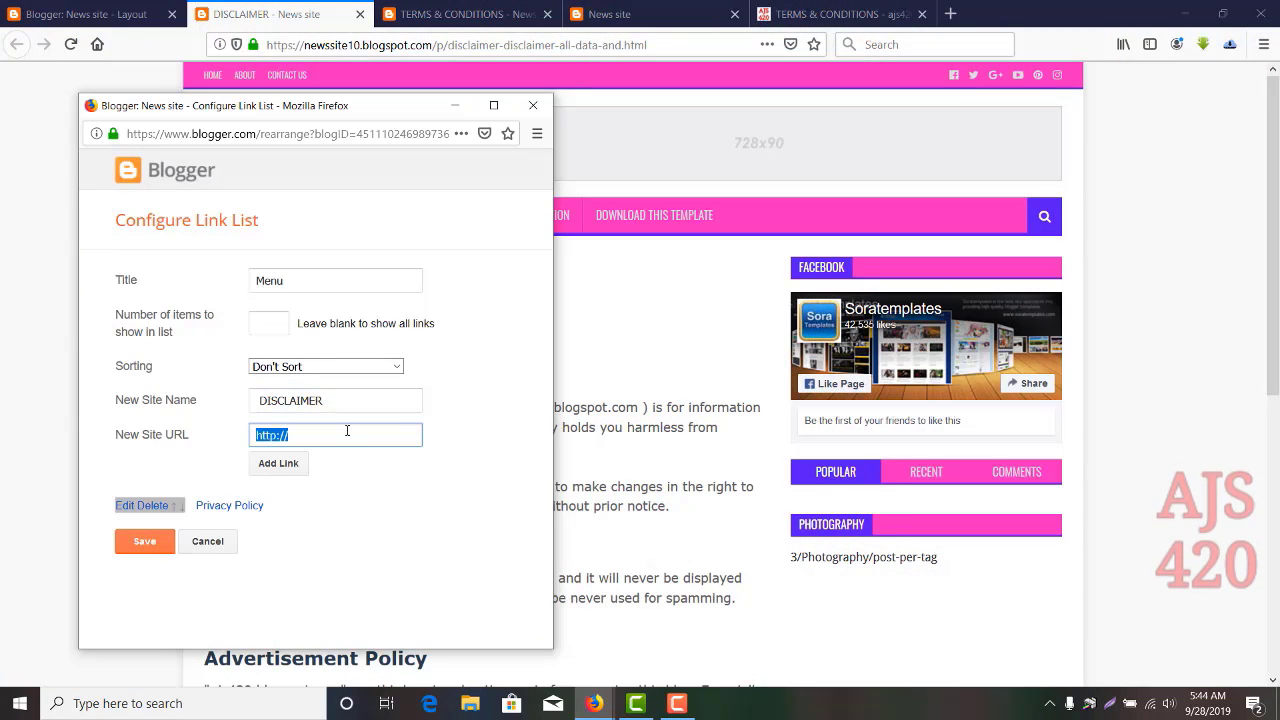
pyautogui.hotkey('ctrl', 'v')
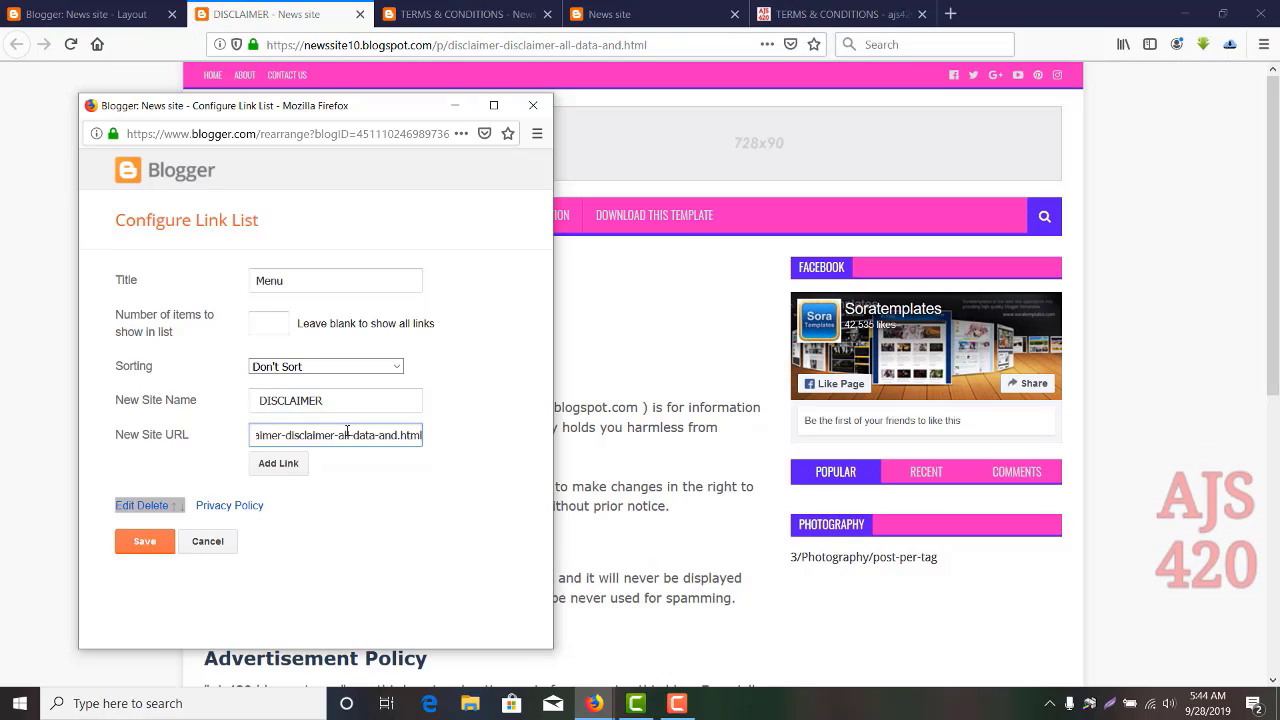
pyautogui.click(270, 466)
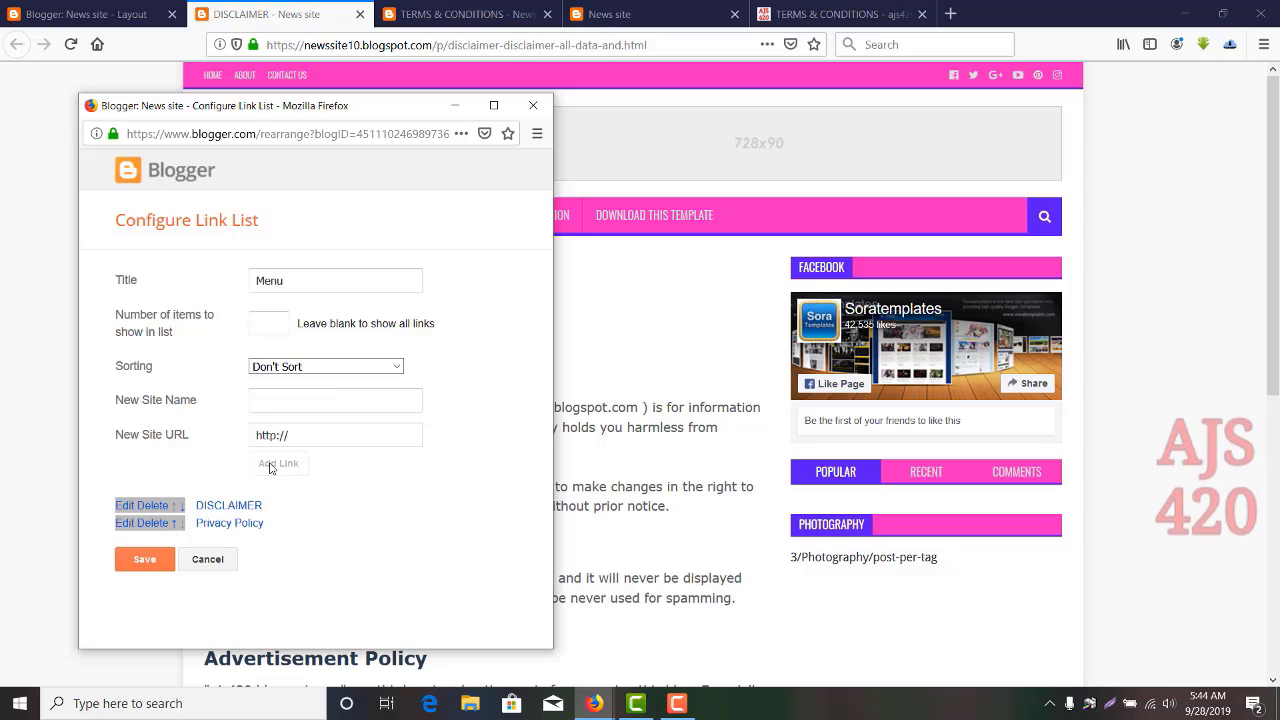
# Close the live Disclaimer page, copy the Terms & Conditions page's title and enter "TERMS & CONDITIONS" as the new site name.
pyautogui.click(360, 14)
pyautogui.moveTo(376, 284); pyautogui.dragTo(204, 270)
pyautogui.hotkey('ctrl', 'c')
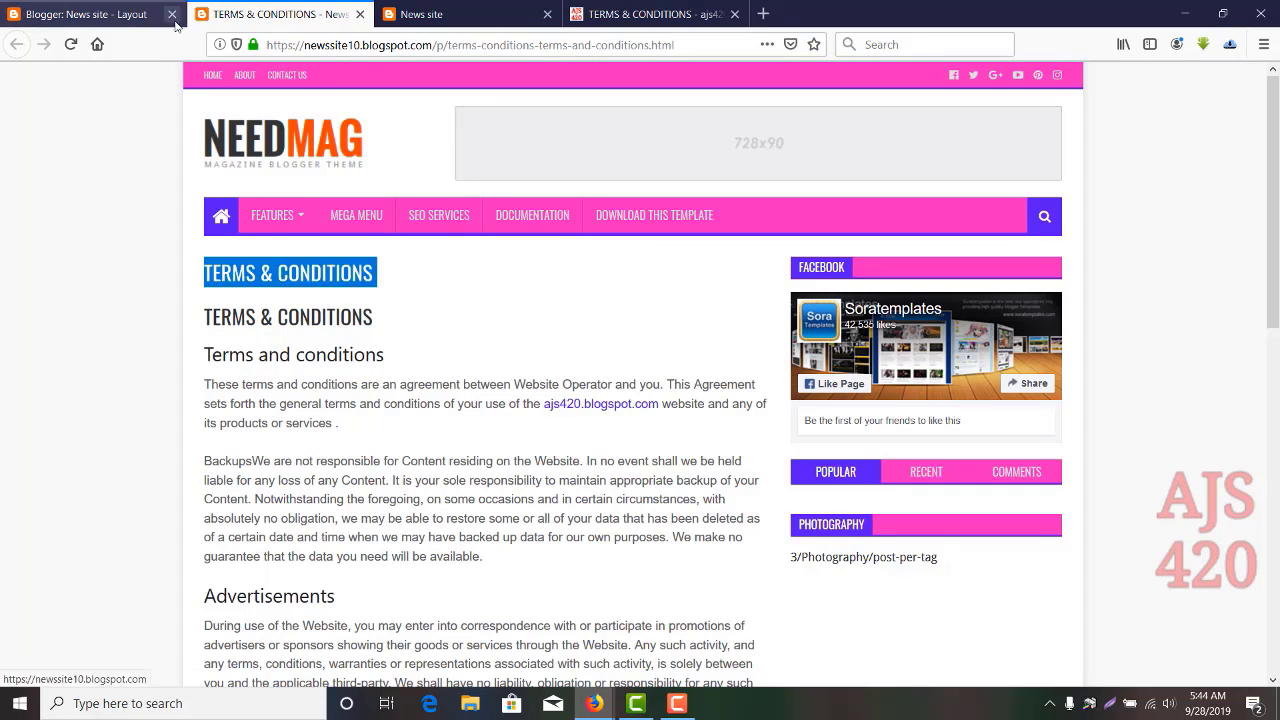
pyautogui.click(594, 703)
pyautogui.click(680, 620)
pyautogui.click(329, 397)
pyautogui.hotkey('ctrl', 'v')
# Copy the Terms & Conditions page's address, paste it as the new site URL and add the link to the list.
pyautogui.doubleClick(507, 44)
pyautogui.hotkey('ctrl', 'a')
pyautogui.hotkey('ctrl', 'c')
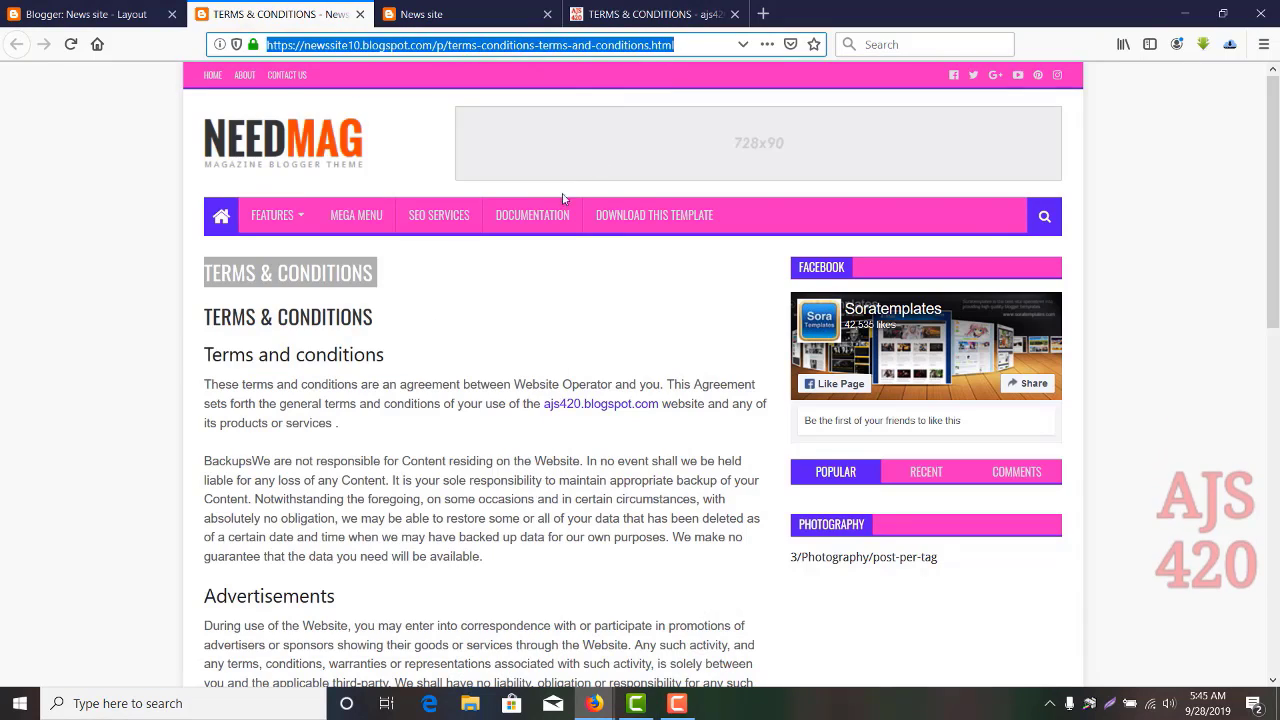
pyautogui.click(594, 703)
pyautogui.click(680, 620)
pyautogui.tripleClick(300, 435)
pyautogui.hotkey('ctrl', 'v')
pyautogui.click(278, 464)
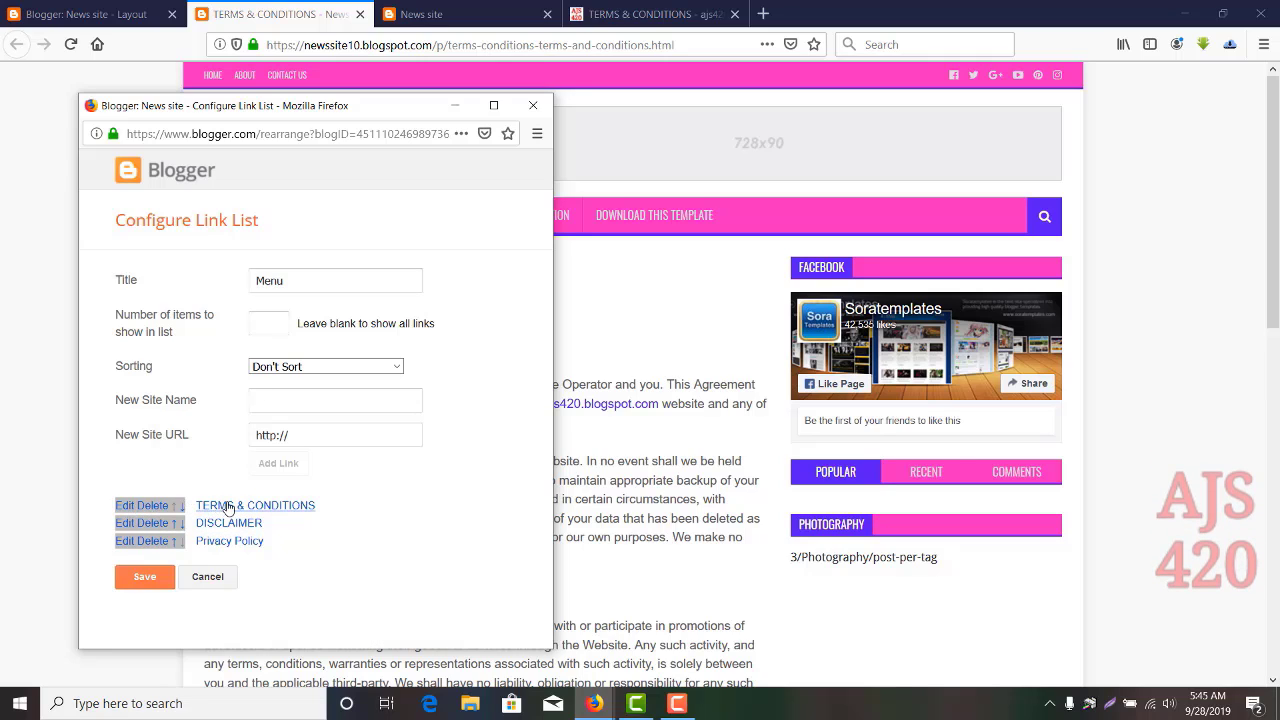
# Reorder the menu links to Privacy Policy, DISCLAIMER, TERMS & CONDITIONS and save the link list.
pyautogui.click(440, 14)
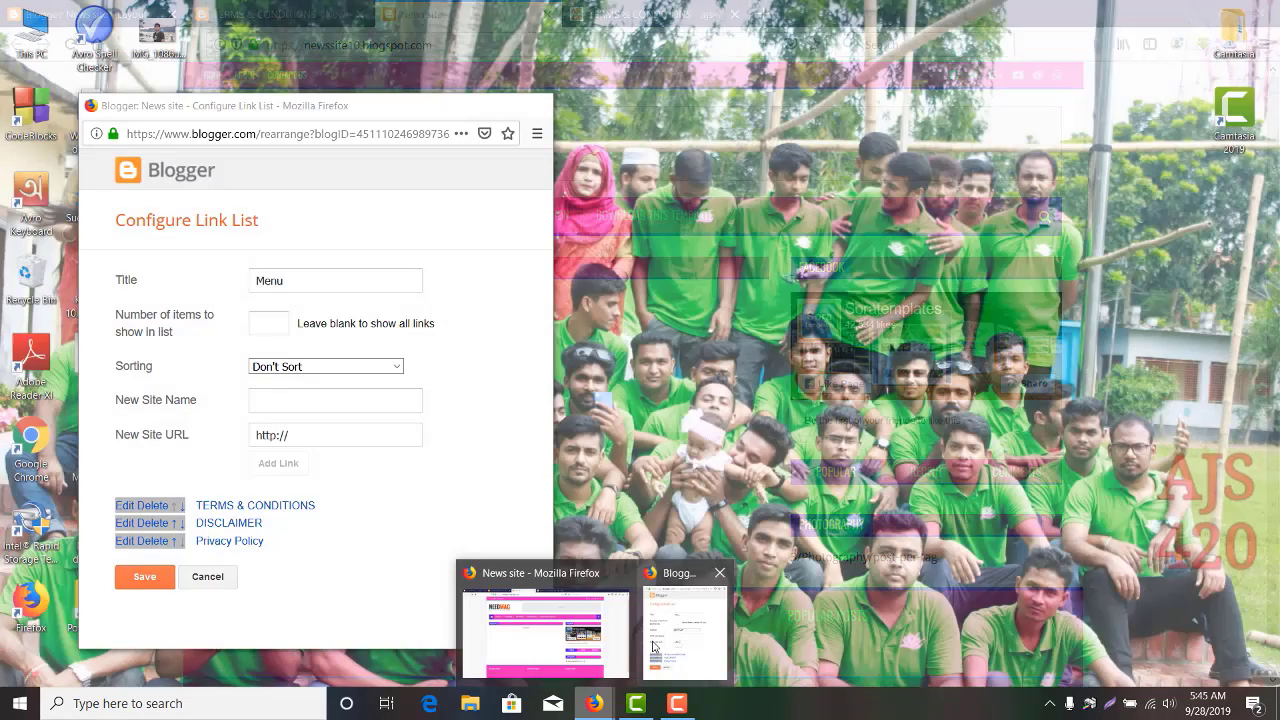
pyautogui.click(458, 614)
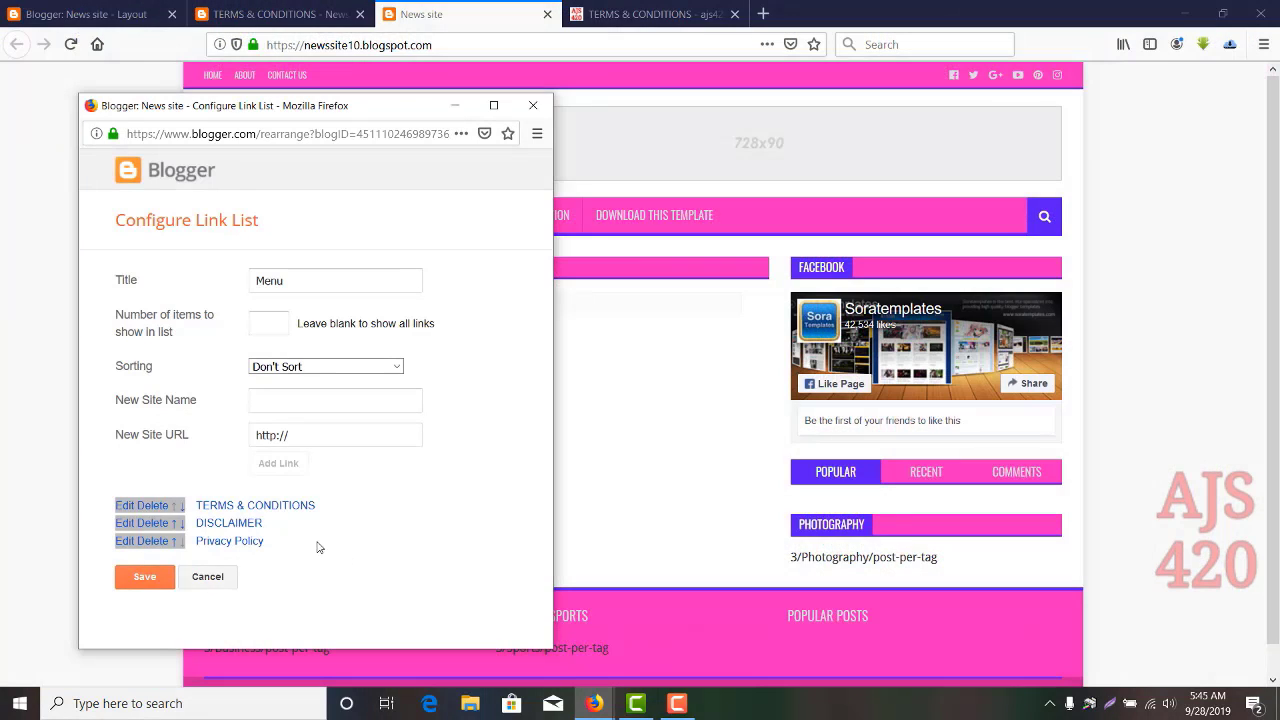
pyautogui.click(182, 507)
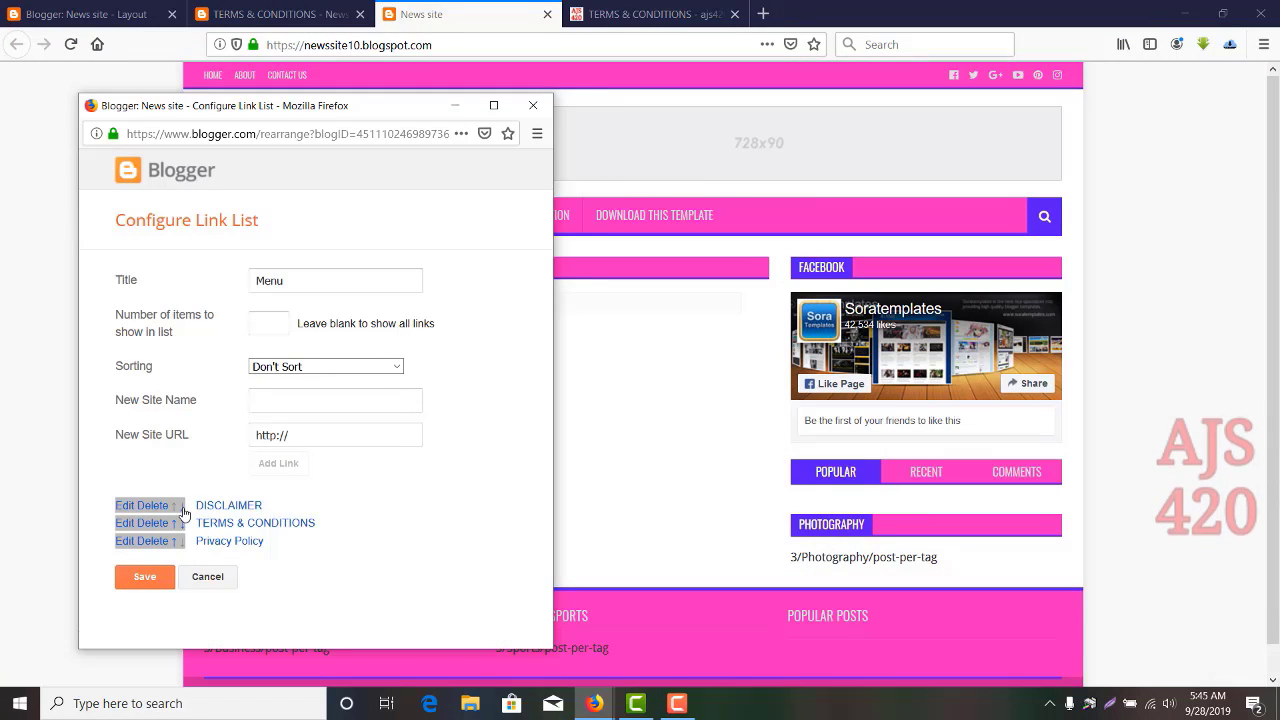
pyautogui.click(182, 525)
pyautogui.click(175, 525)
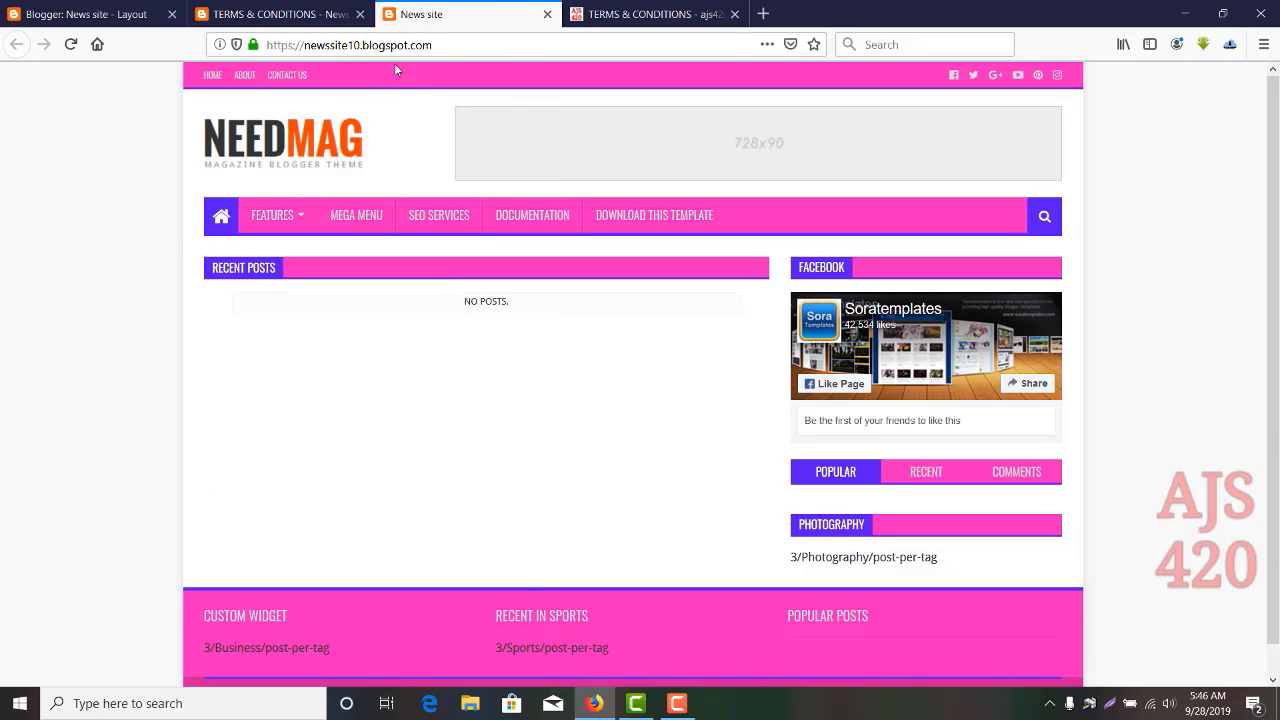
# Reload the live News site home page and open the Privacy Policy link in its top navigation menu.
pyautogui.click(71, 45)
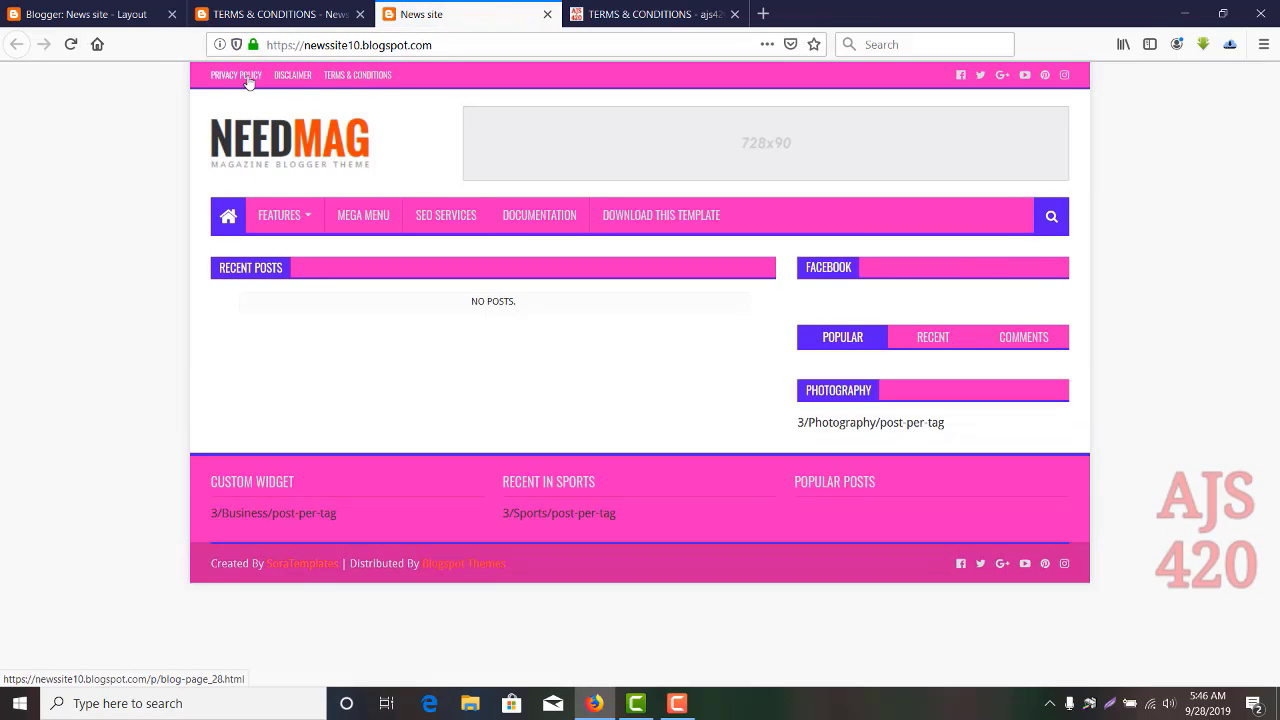
pyautogui.click(227, 79)
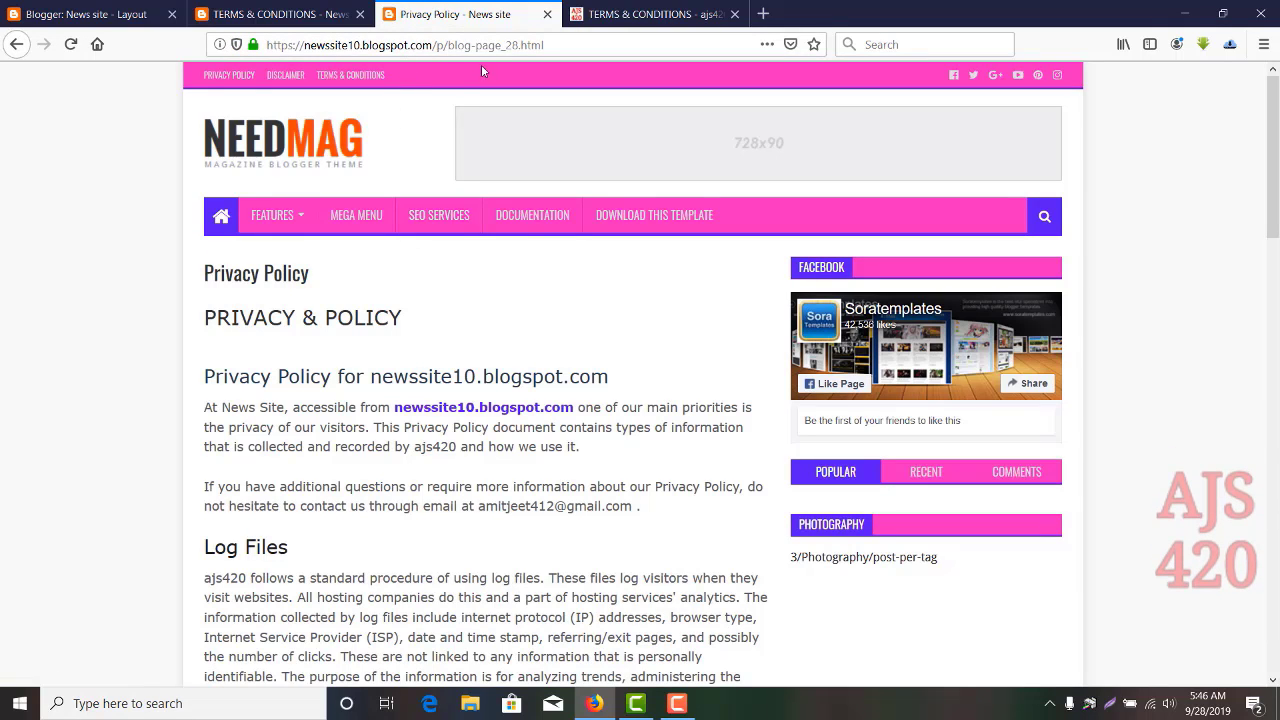
# View the ajs420 blog's contact page, and copy the heading and introductory text from its About Me page.
pyautogui.hotkey('ctrl', 'Tab')
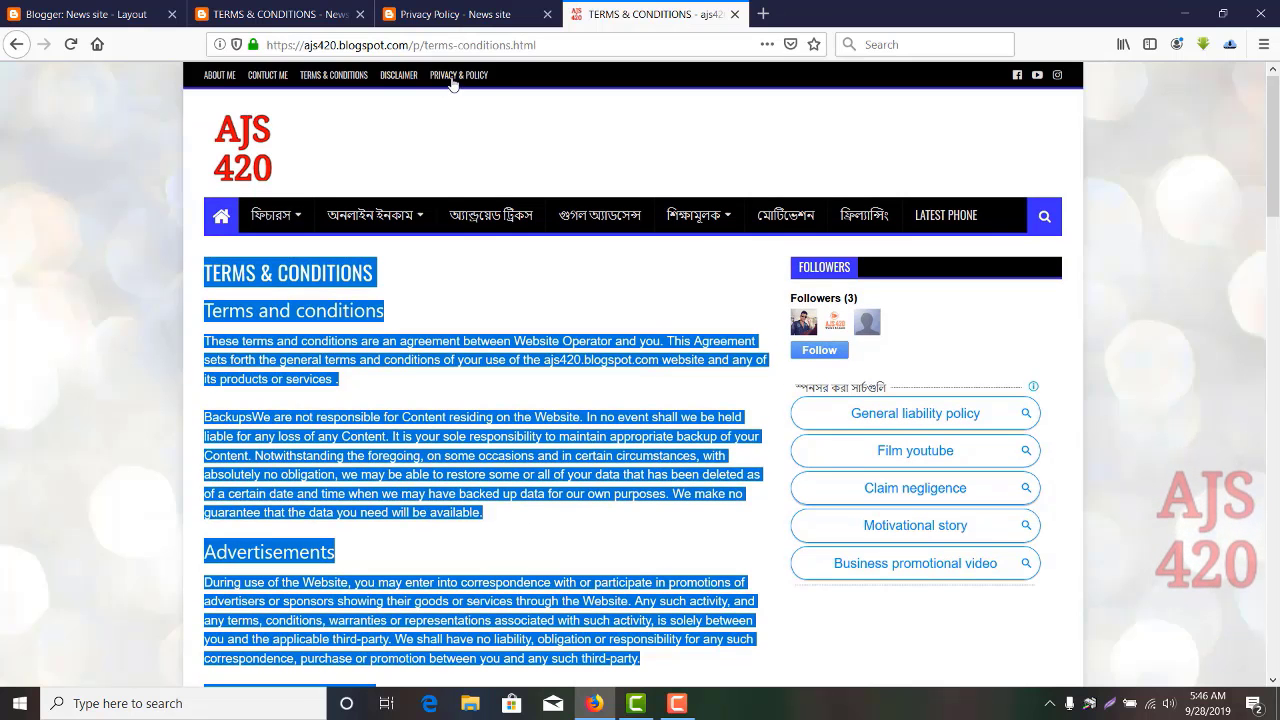
pyautogui.click(273, 80)
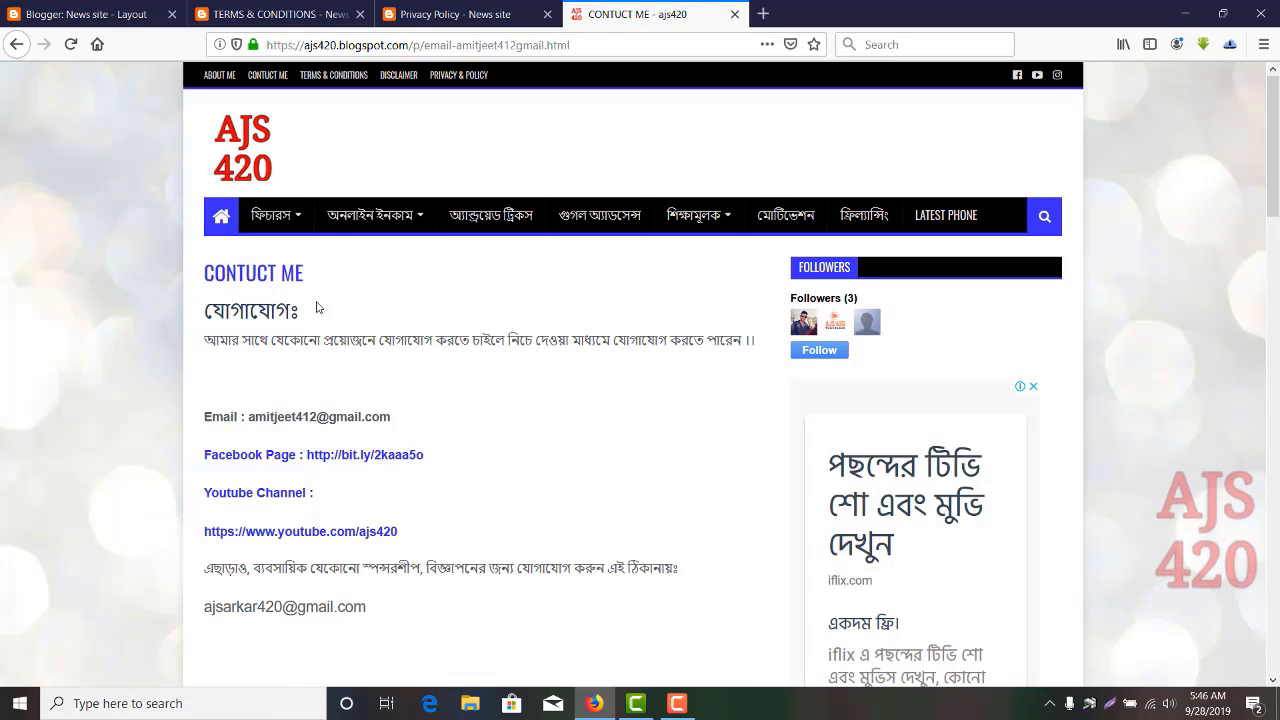
pyautogui.click(219, 75)
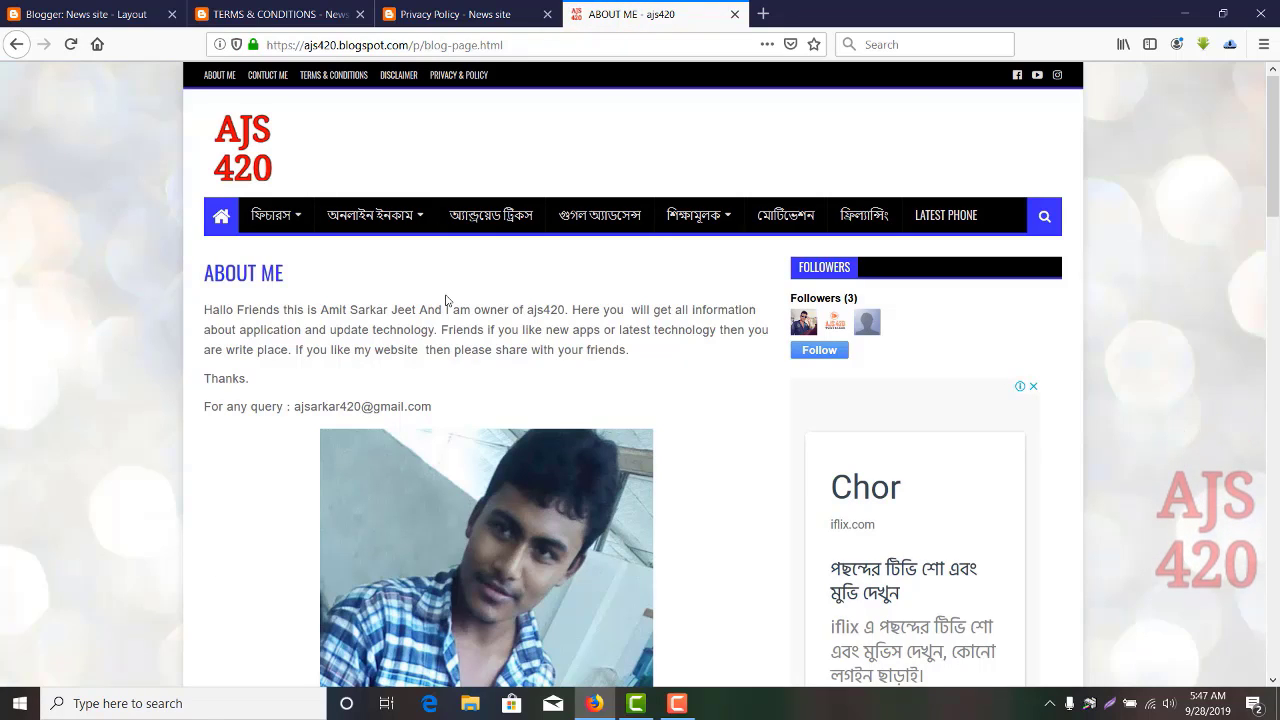
pyautogui.scroll(-3, 446, 300)
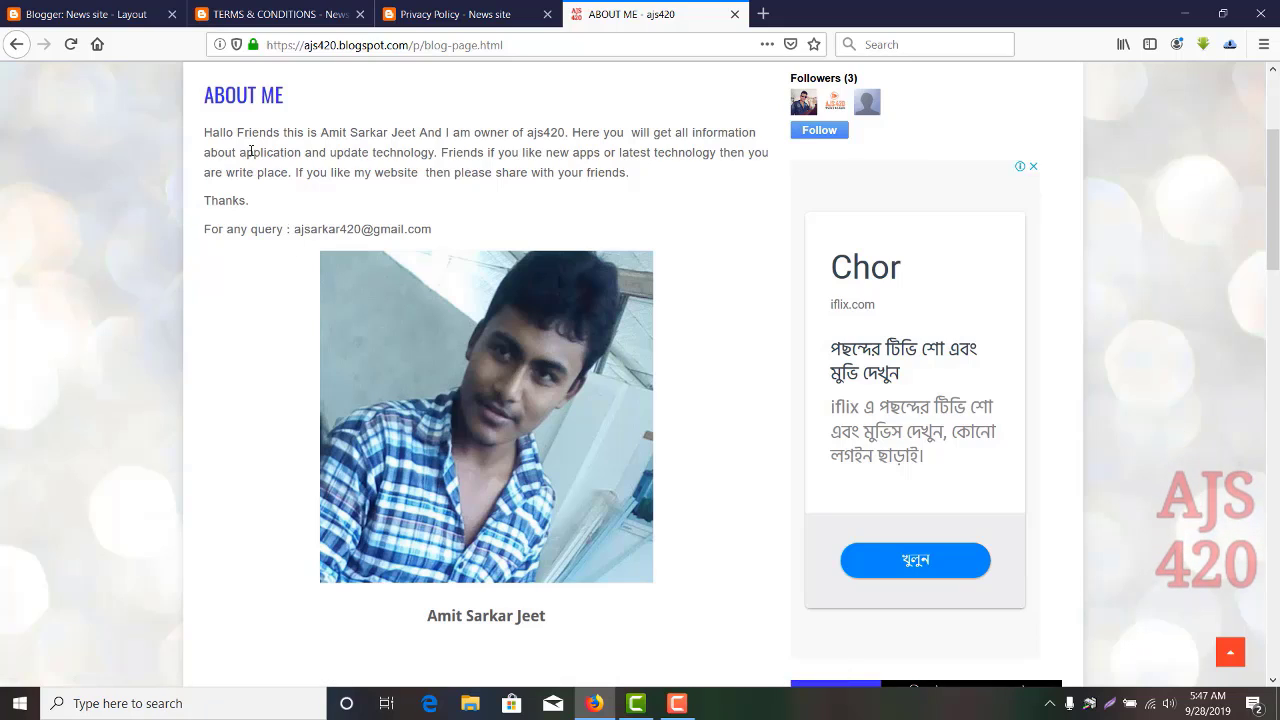
pyautogui.moveTo(199, 94); pyautogui.dragTo(433, 230)
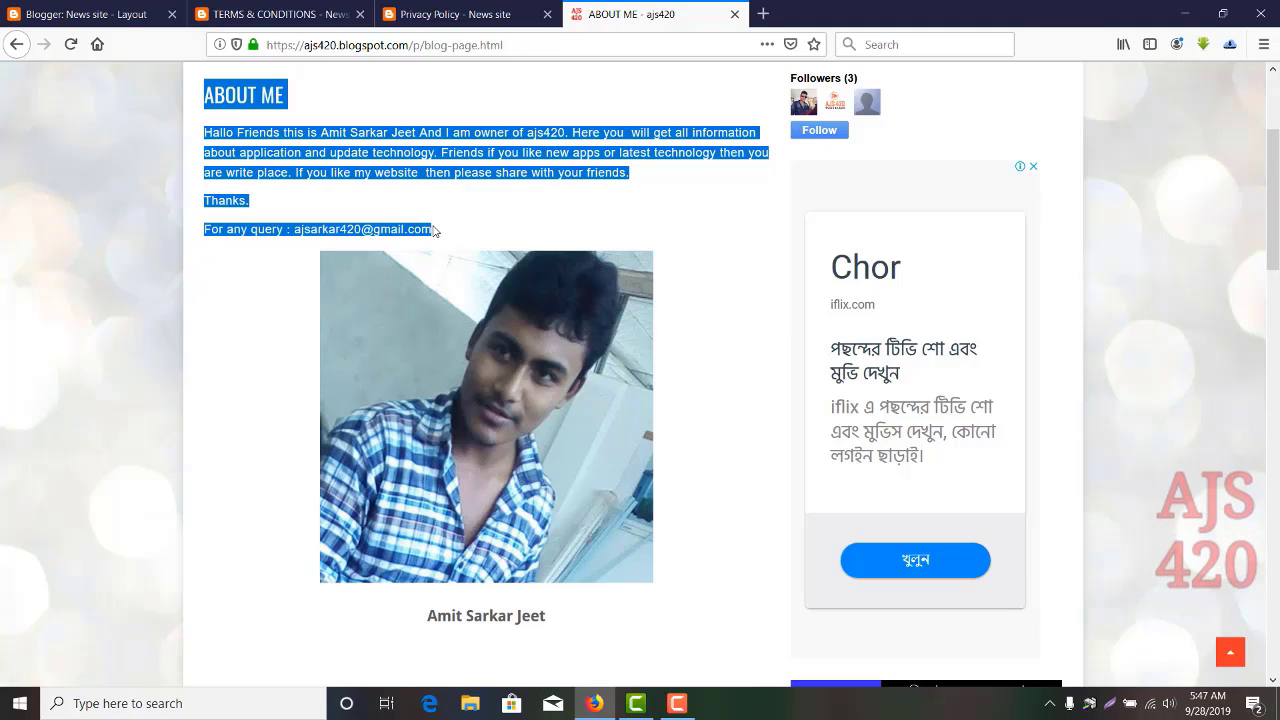
# Create a new page on the News site blog and paste the copied About Me text into its body.
pyautogui.click(120, 14)
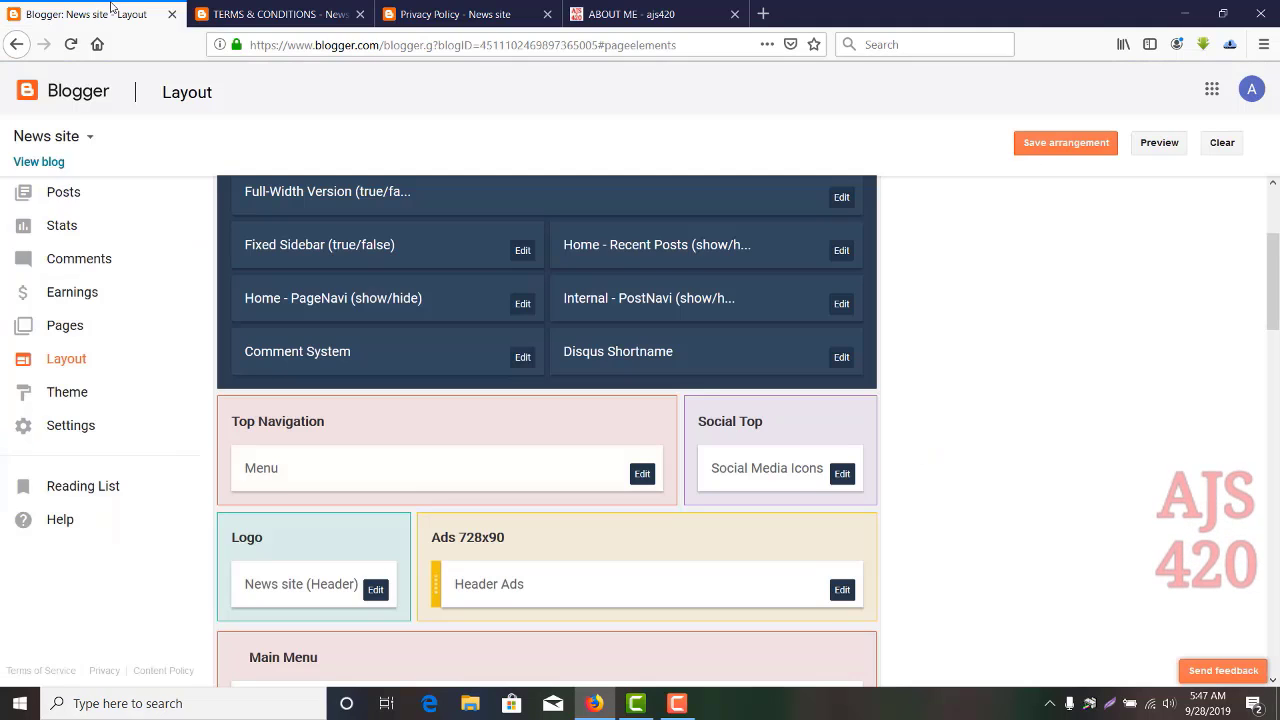
pyautogui.click(77, 331)
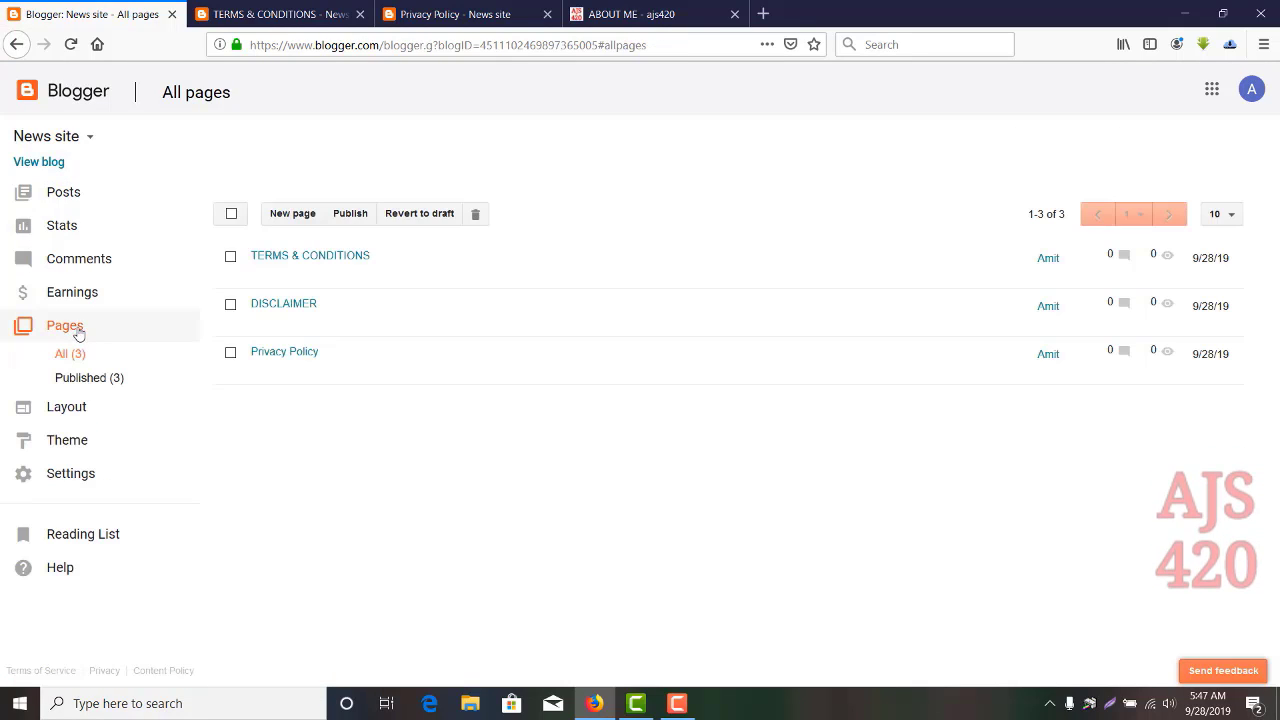
pyautogui.click(295, 218)
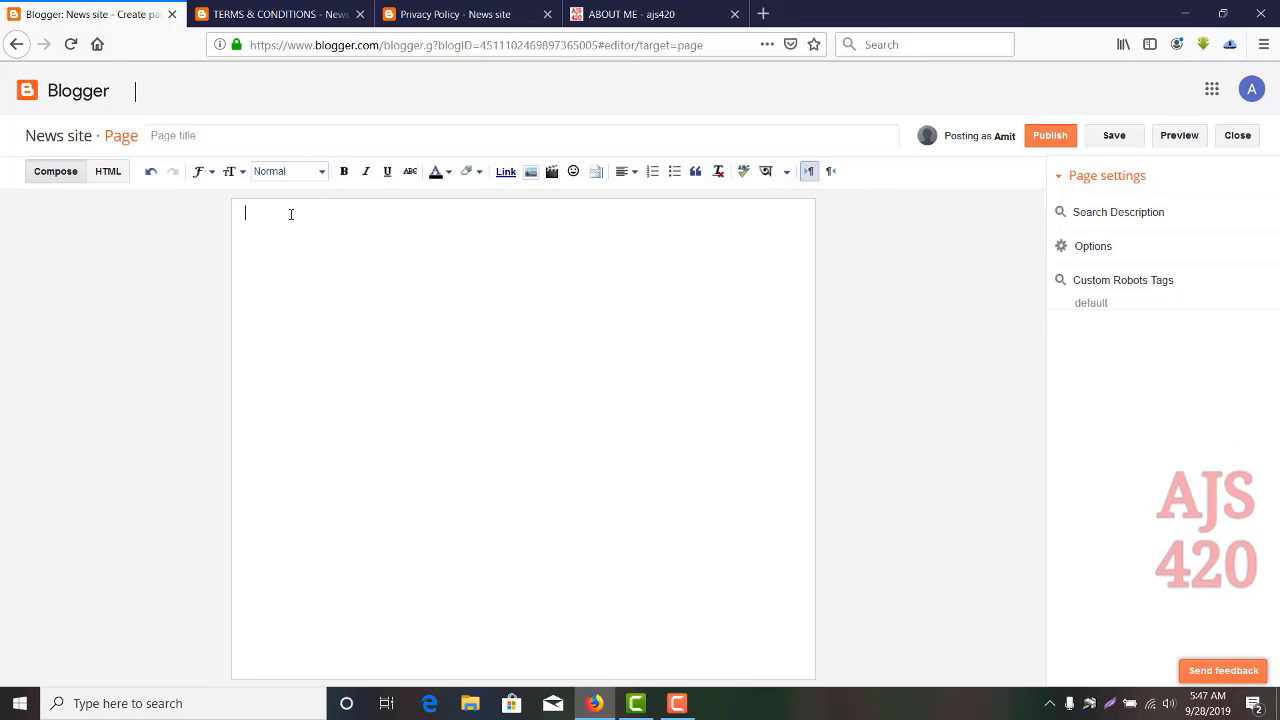
pyautogui.hotkey('ctrl', 'v')
# Copy the "ABOUT ME" heading from the page body and enter it as the page title.
pyautogui.doubleClick(317, 228)
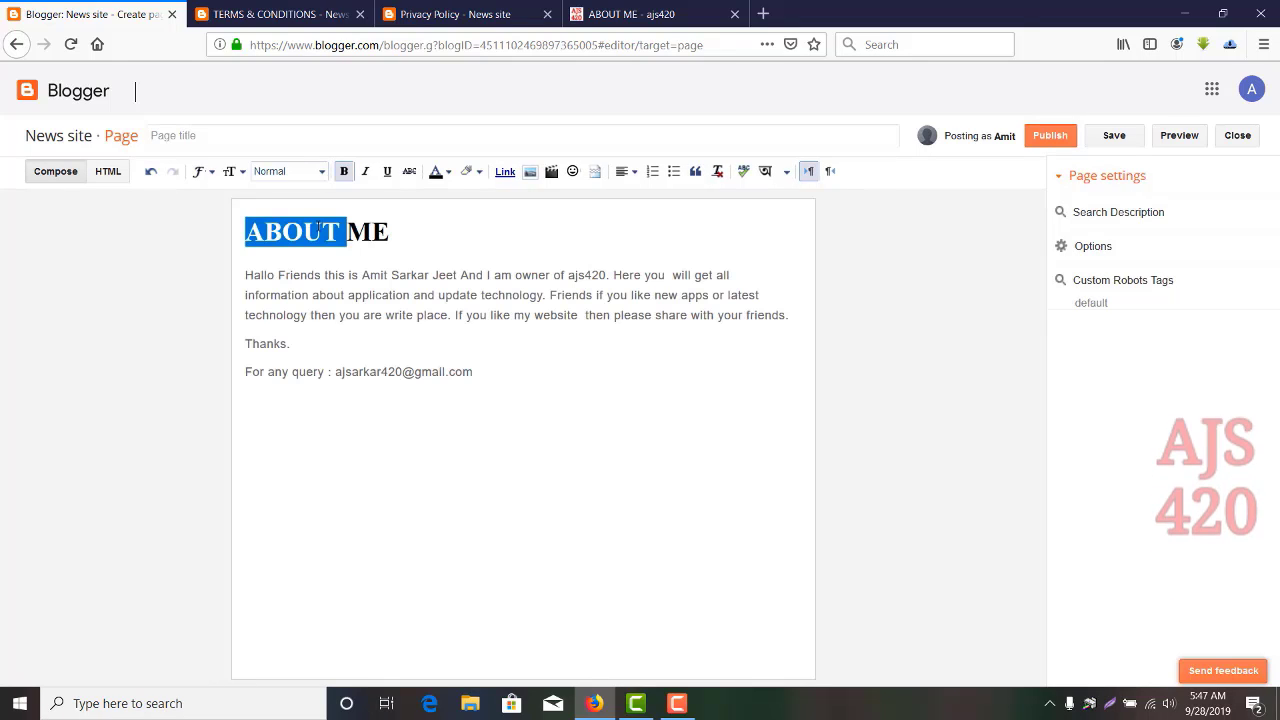
pyautogui.tripleClick(395, 228)
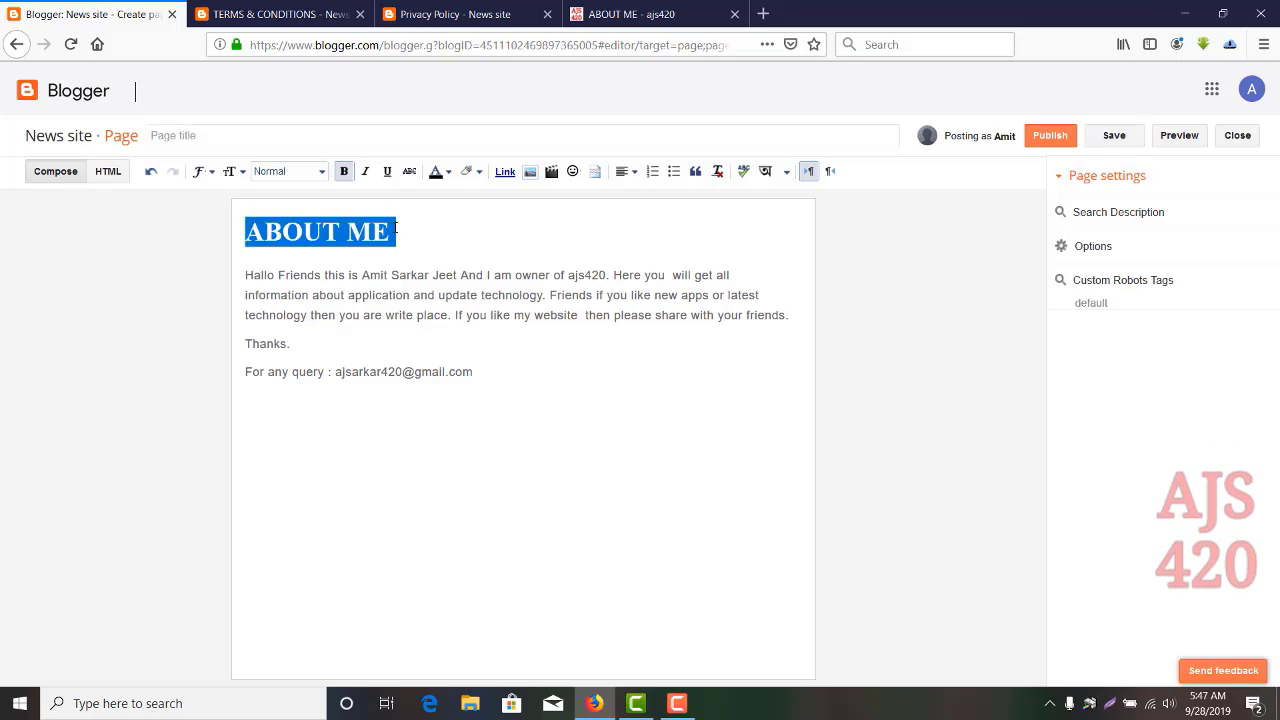
pyautogui.click(356, 137)
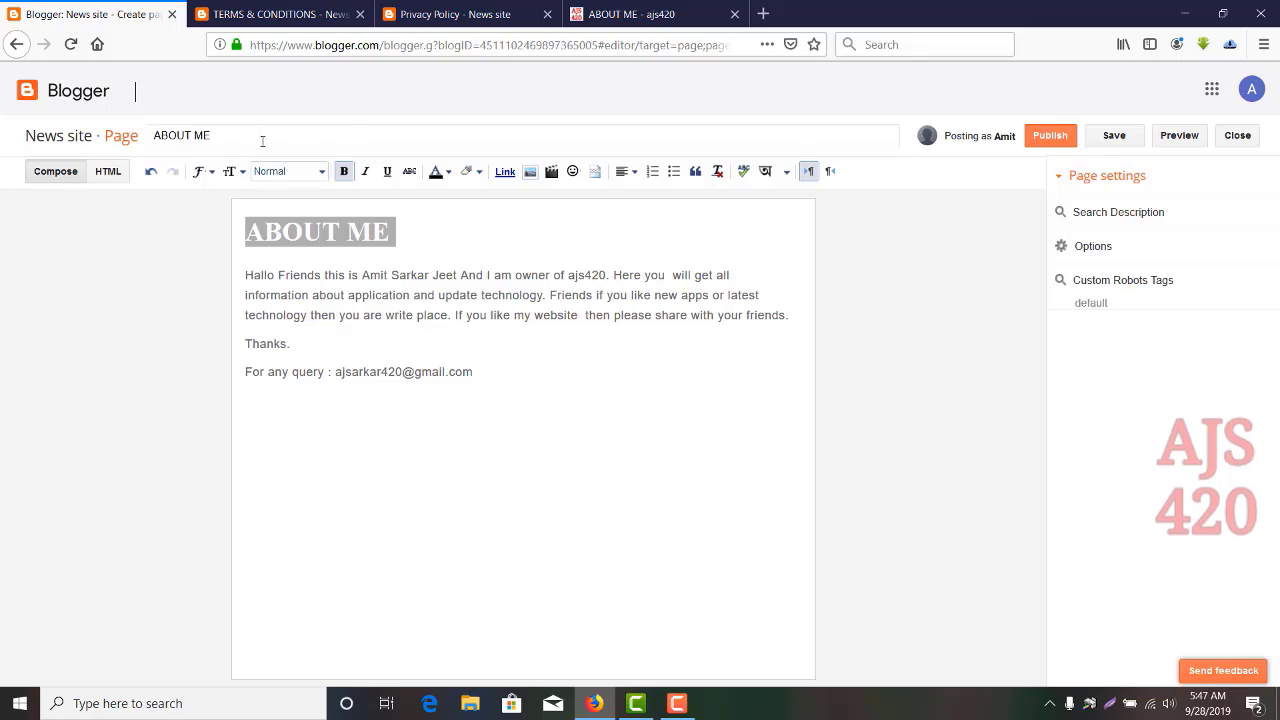
pyautogui.tripleClick(430, 233)
pyautogui.click(430, 233)
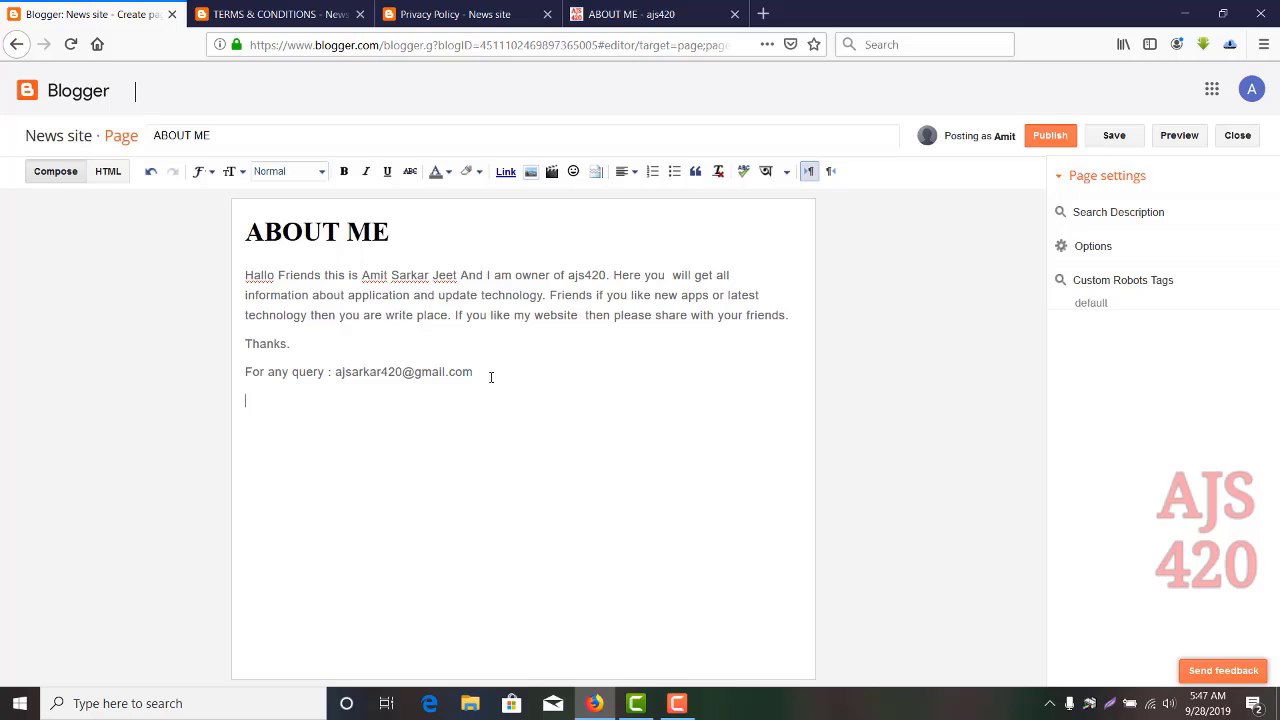
# Upload the image IMG_1086uploadit from the Desktop and insert it on the blank line below the contact e-mail in the page body.
pyautogui.click(256, 430)
pyautogui.click(265, 400)
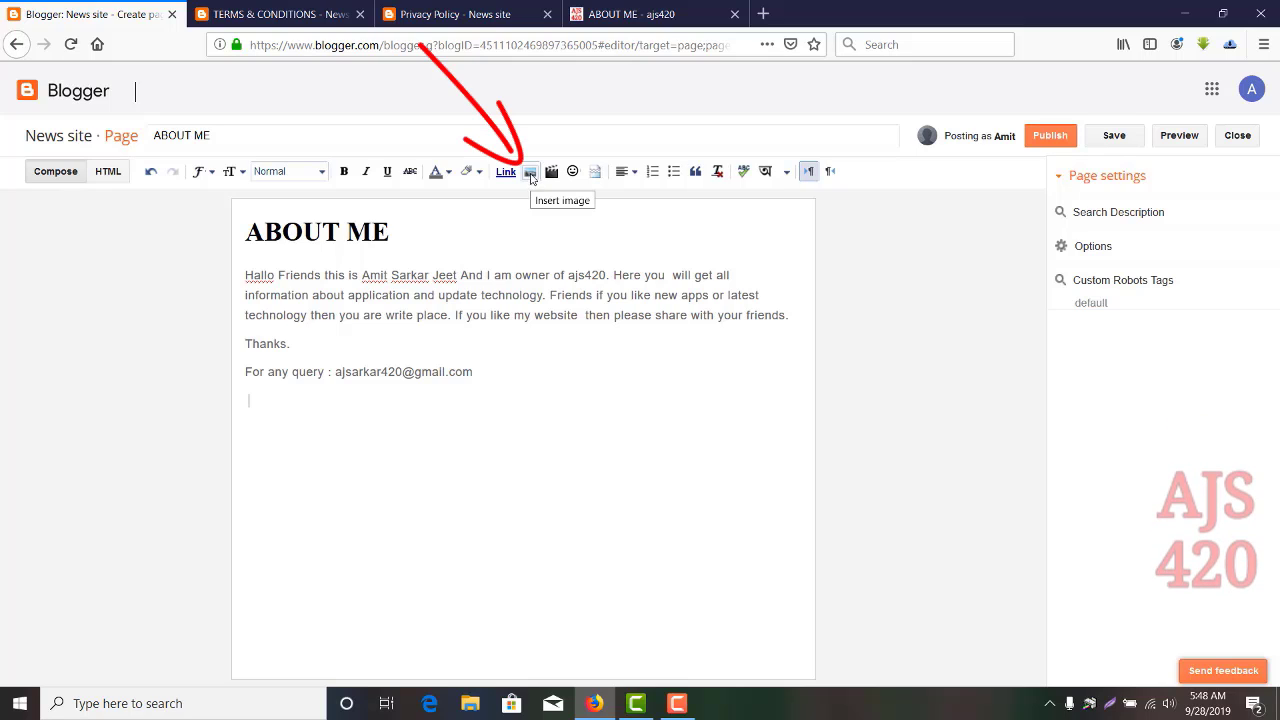
pyautogui.click(531, 172)
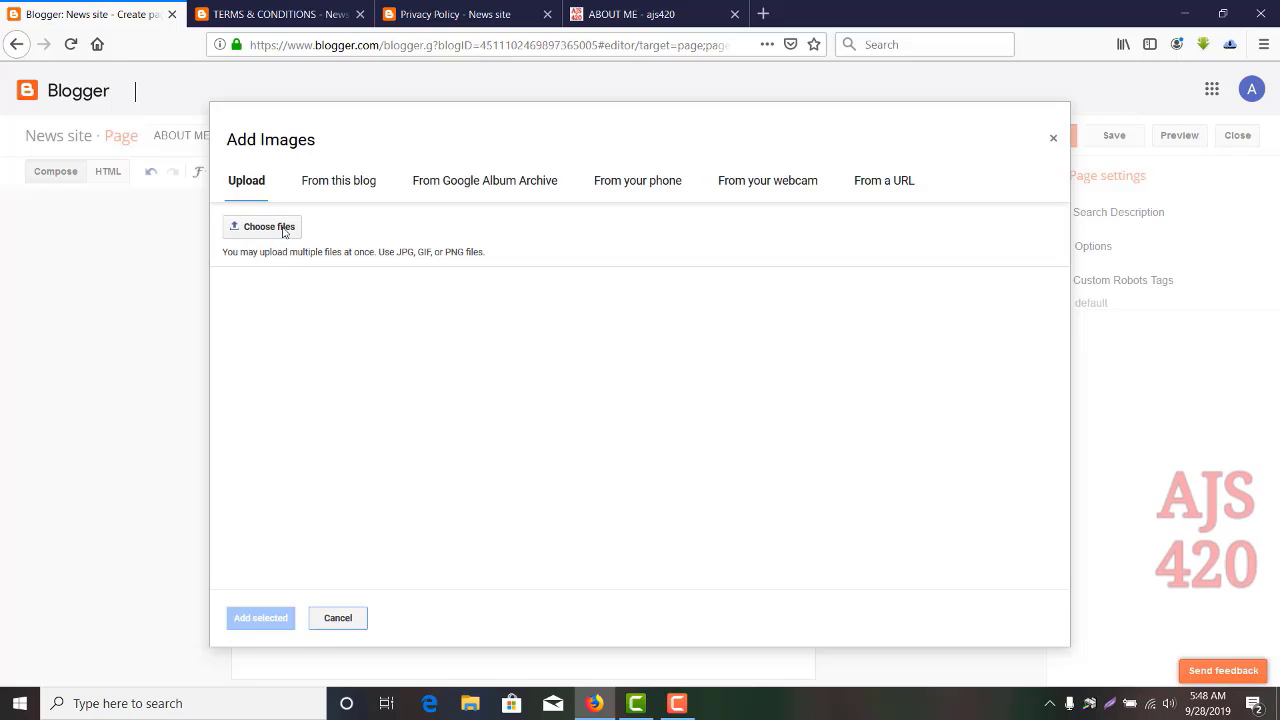
pyautogui.click(285, 228)
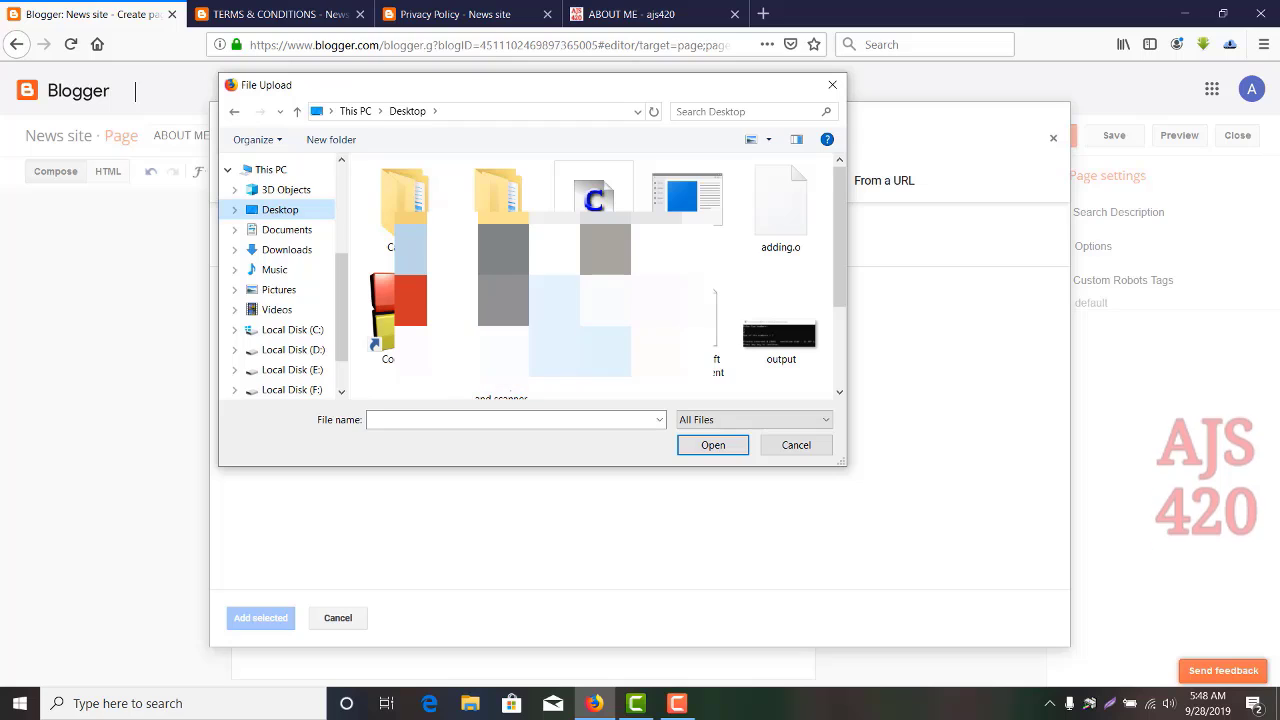
pyautogui.click(502, 355)
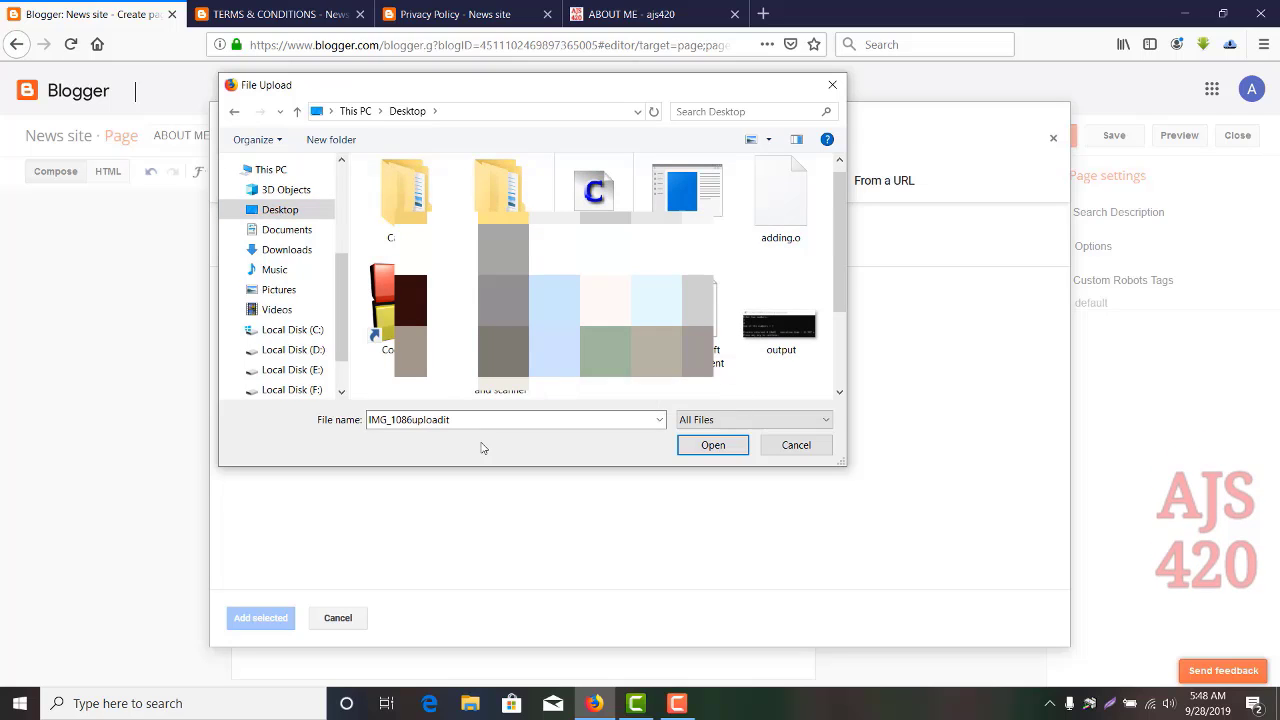
pyautogui.click(712, 445)
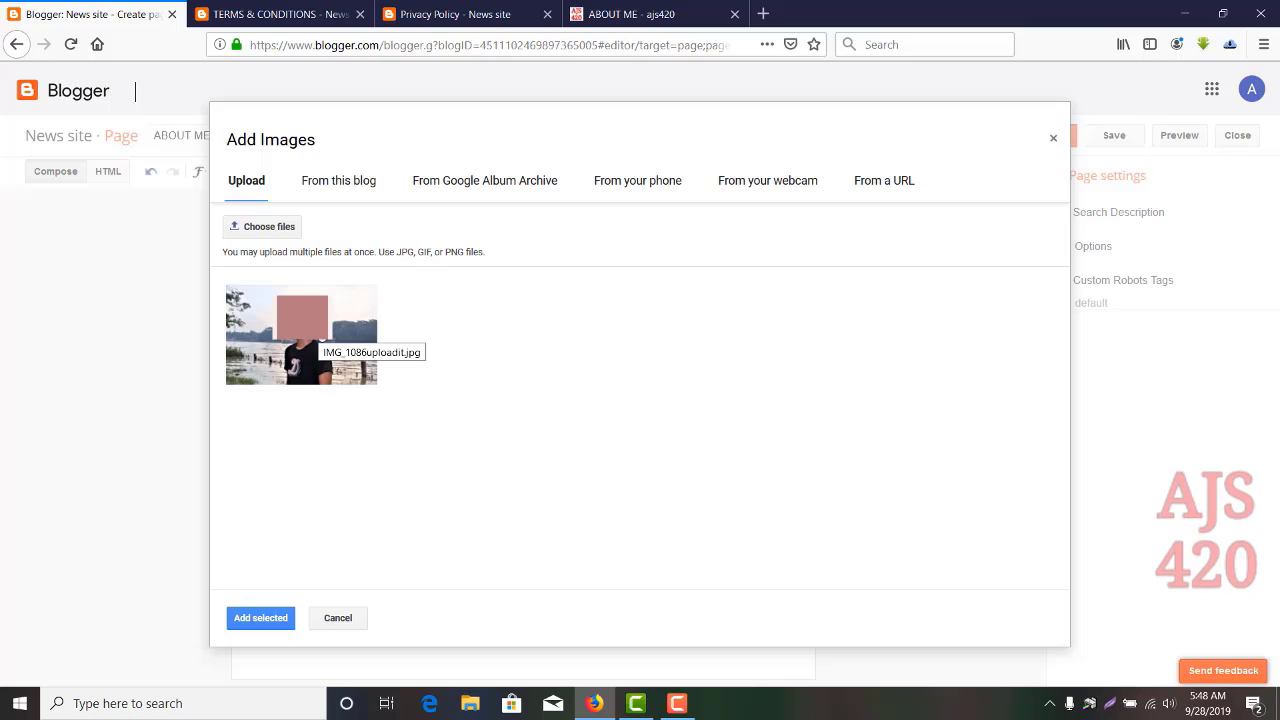
pyautogui.click(316, 340)
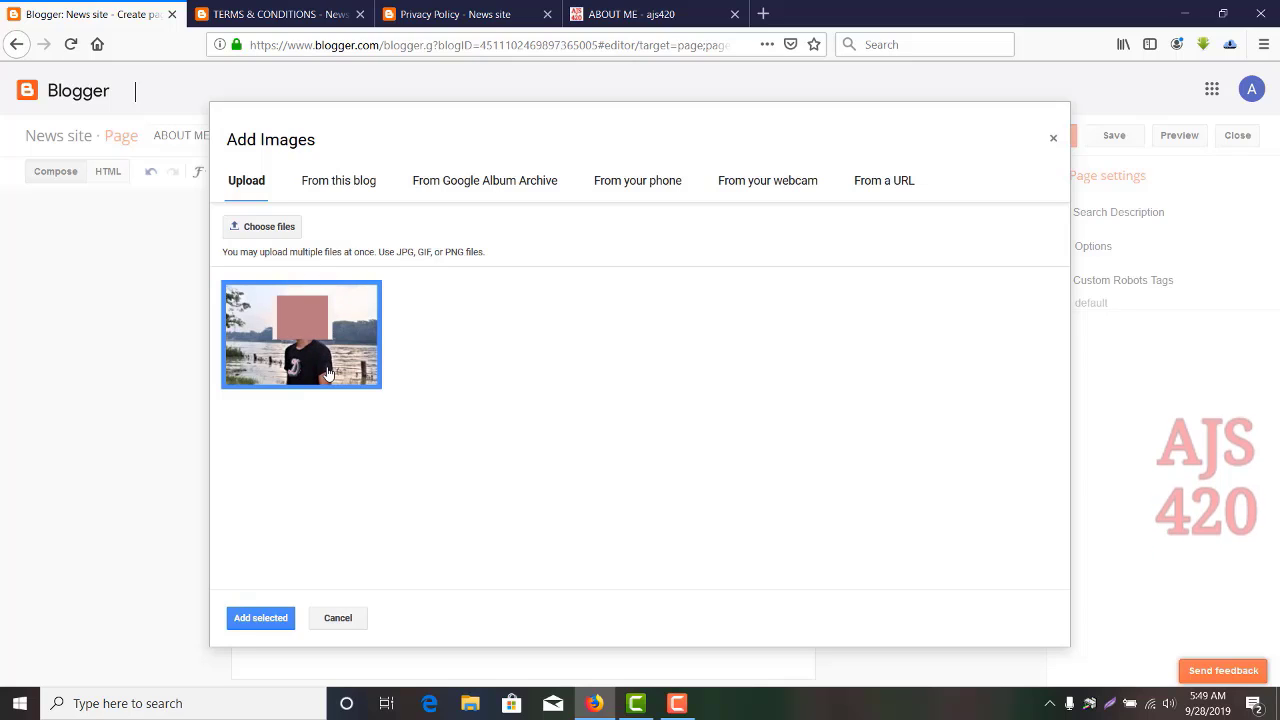
pyautogui.click(261, 618)
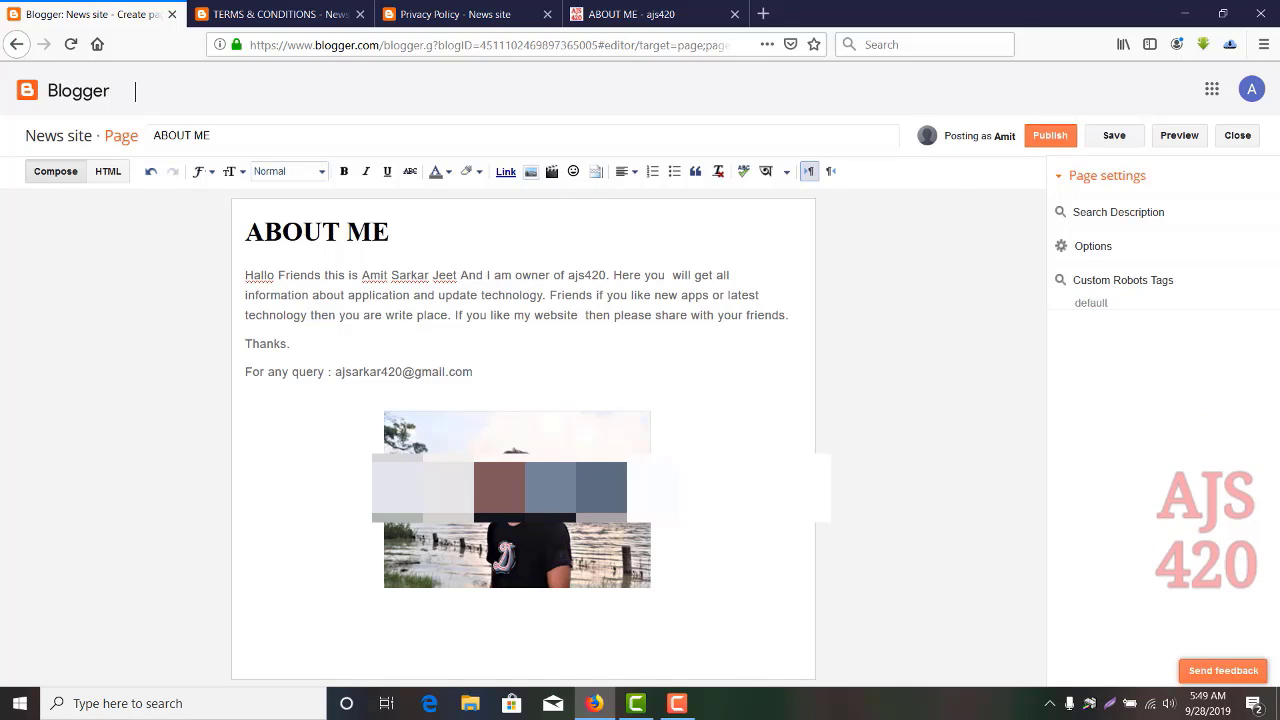
# Try the Small, Medium, X-Large and Original size presets on the inserted photo and settle on Large.
pyautogui.click(517, 555)
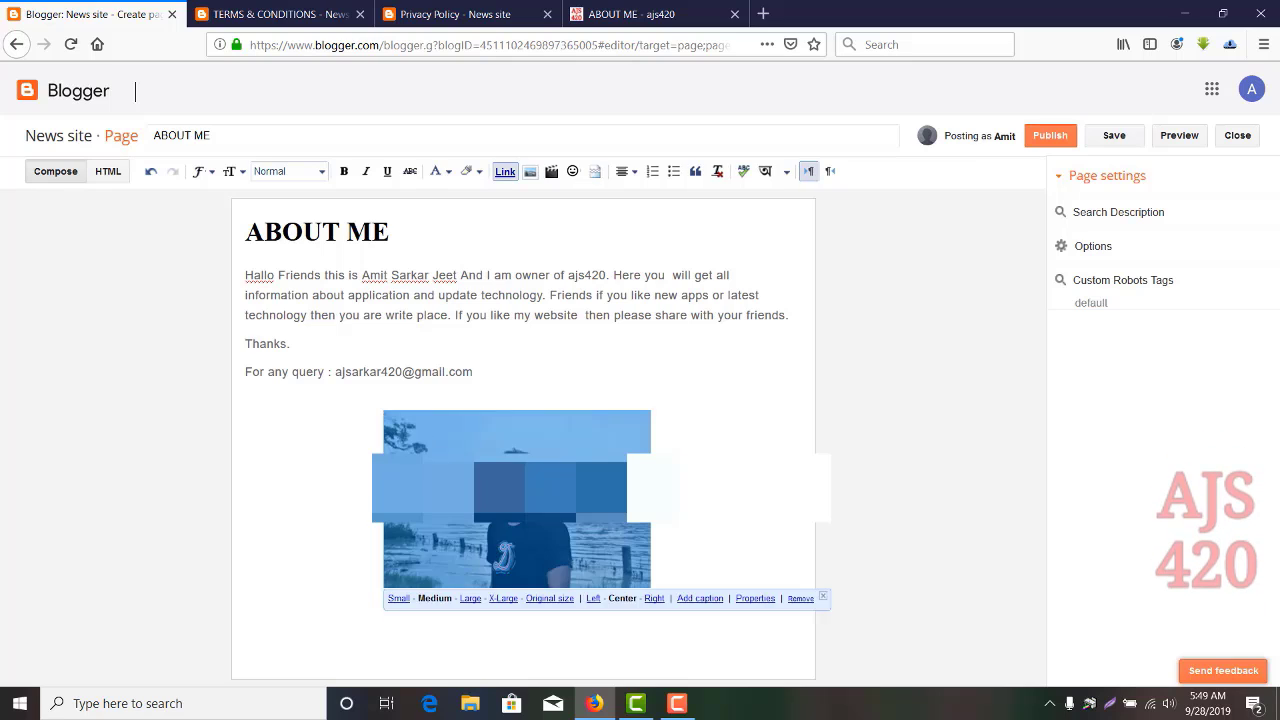
pyautogui.click(398, 599)
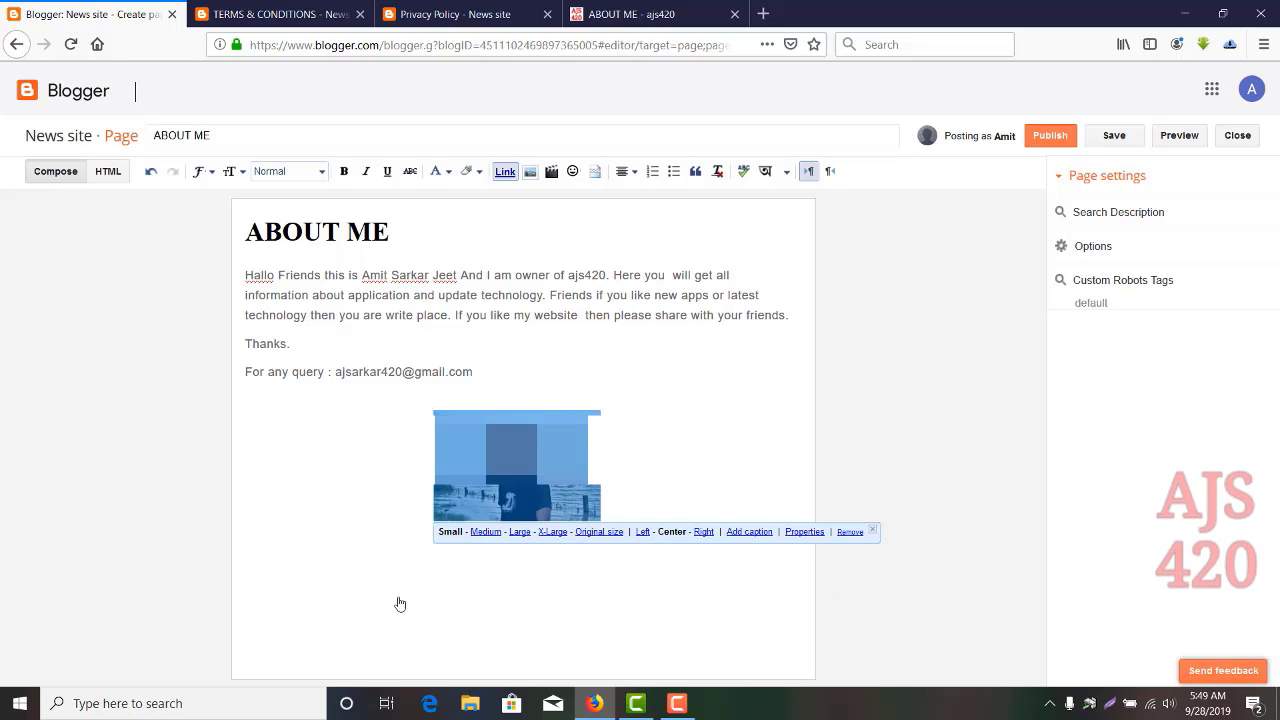
pyautogui.click(484, 531)
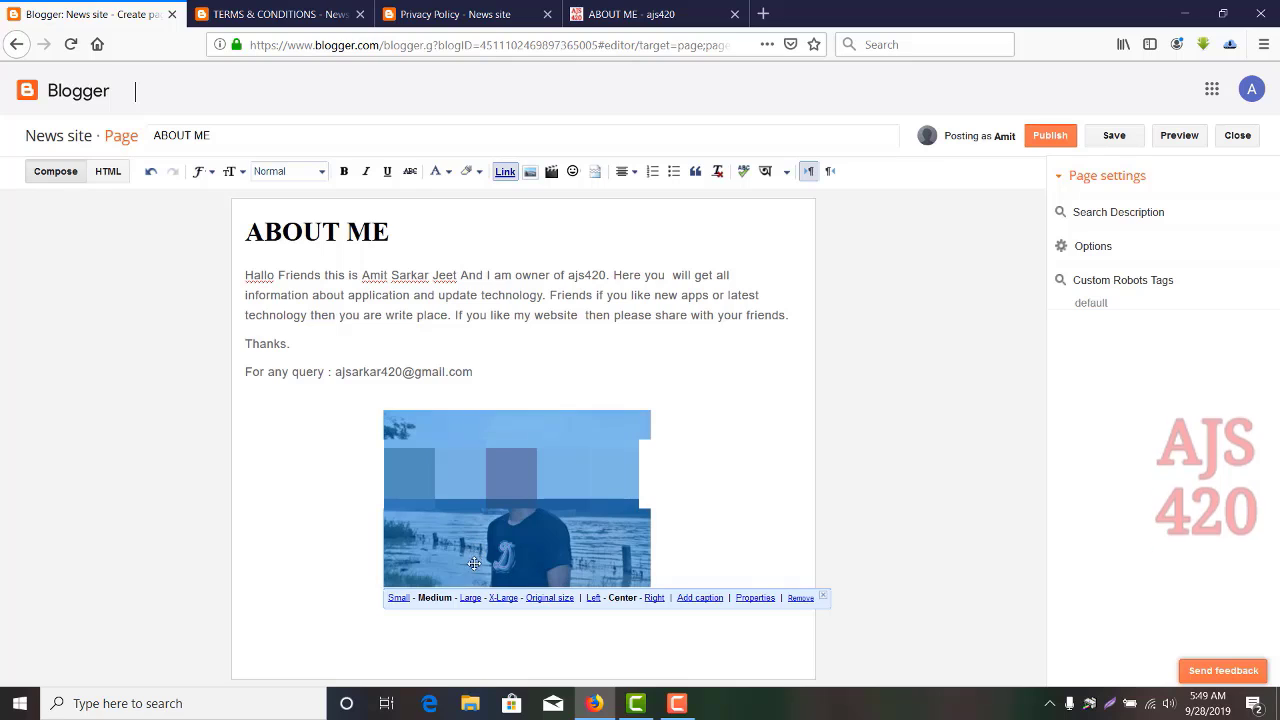
pyautogui.click(470, 598)
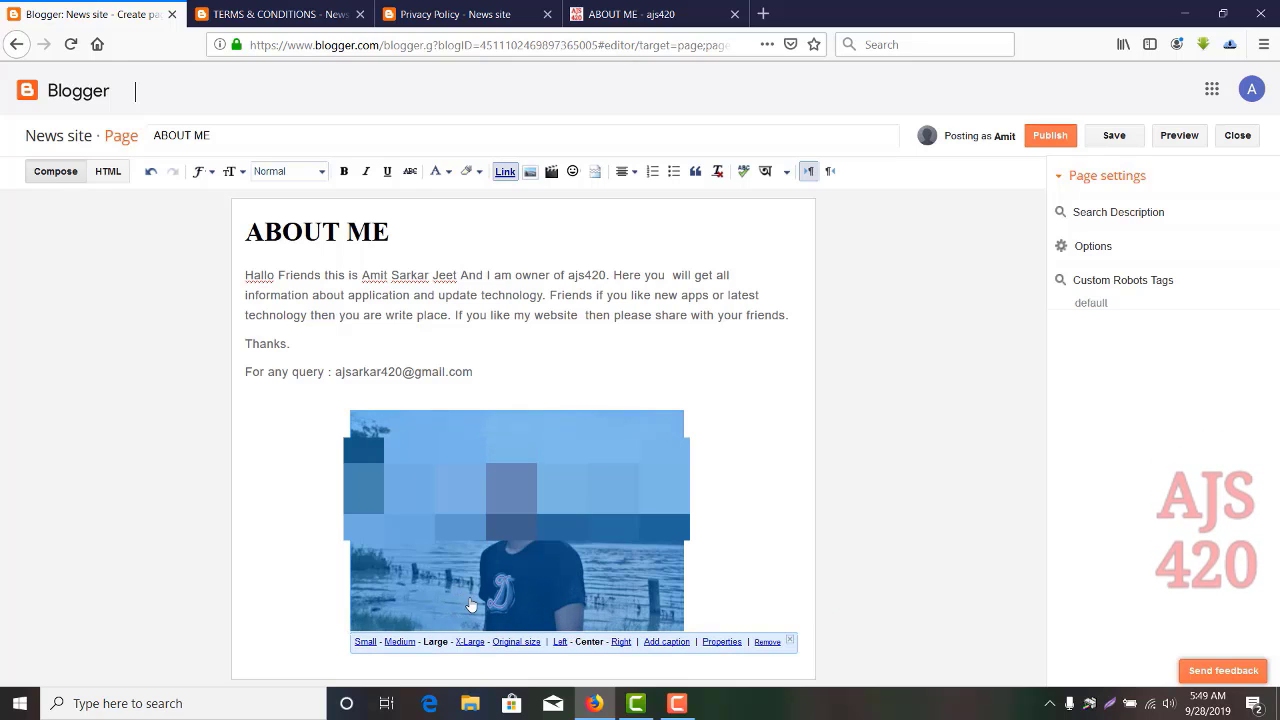
pyautogui.click(469, 642)
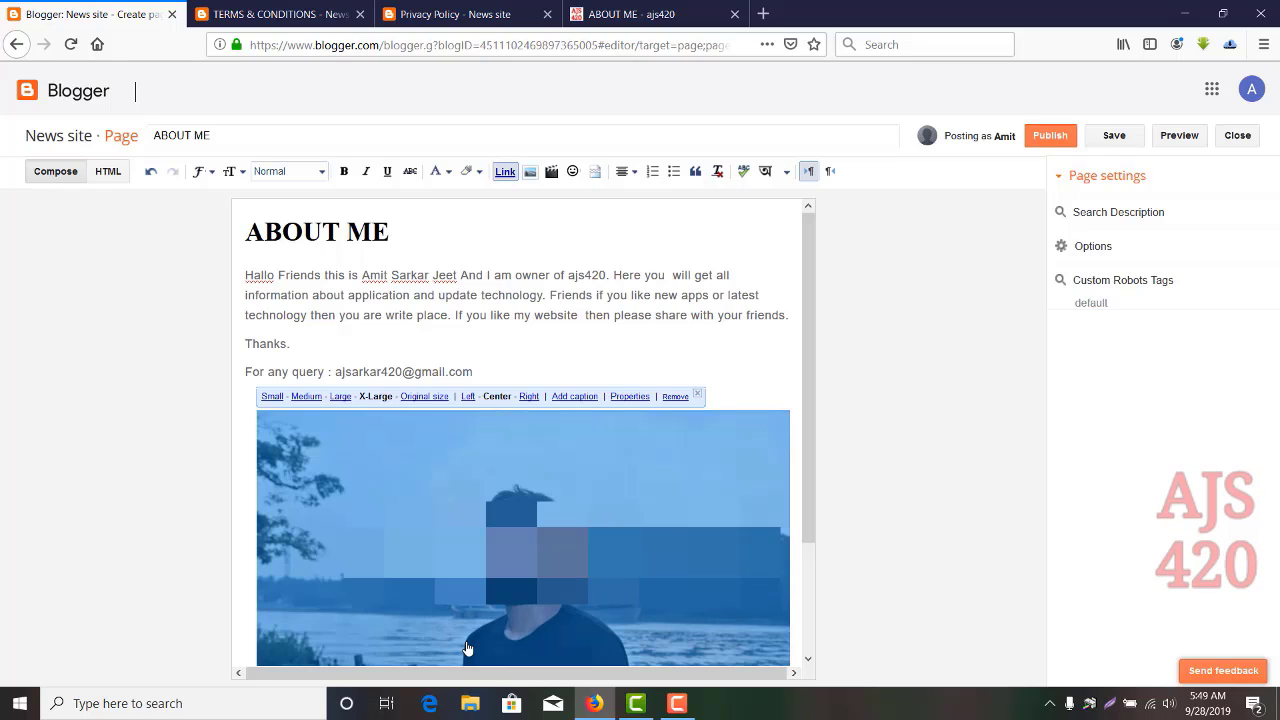
pyautogui.click(433, 397)
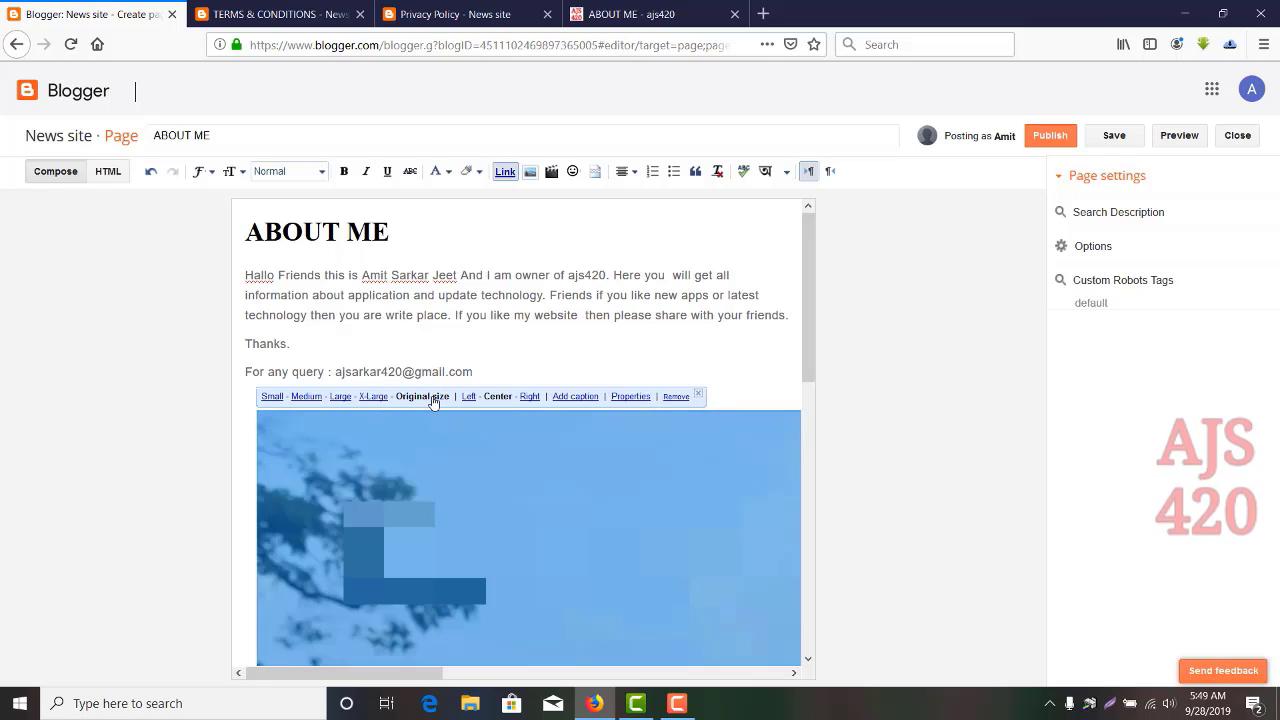
pyautogui.click(364, 397)
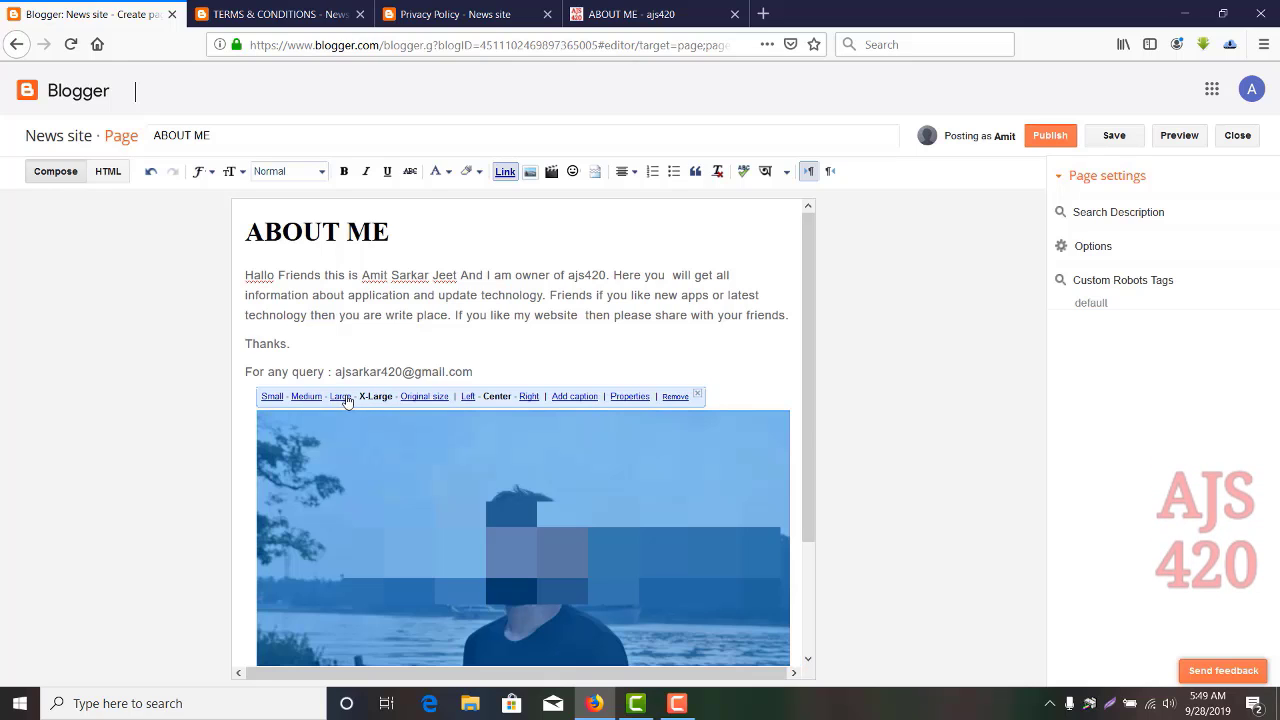
pyautogui.click(341, 397)
pyautogui.click(509, 366)
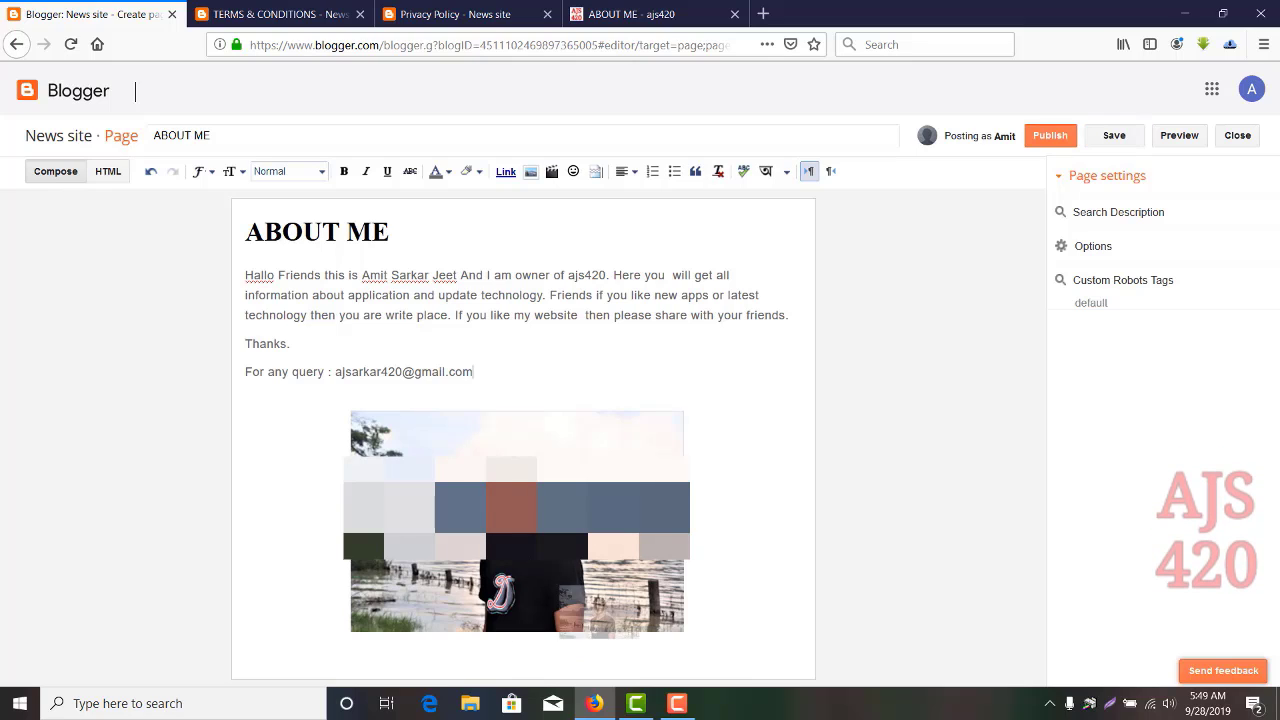
# Add a caption with the owner's first name beneath the photo.
pyautogui.click(517, 520)
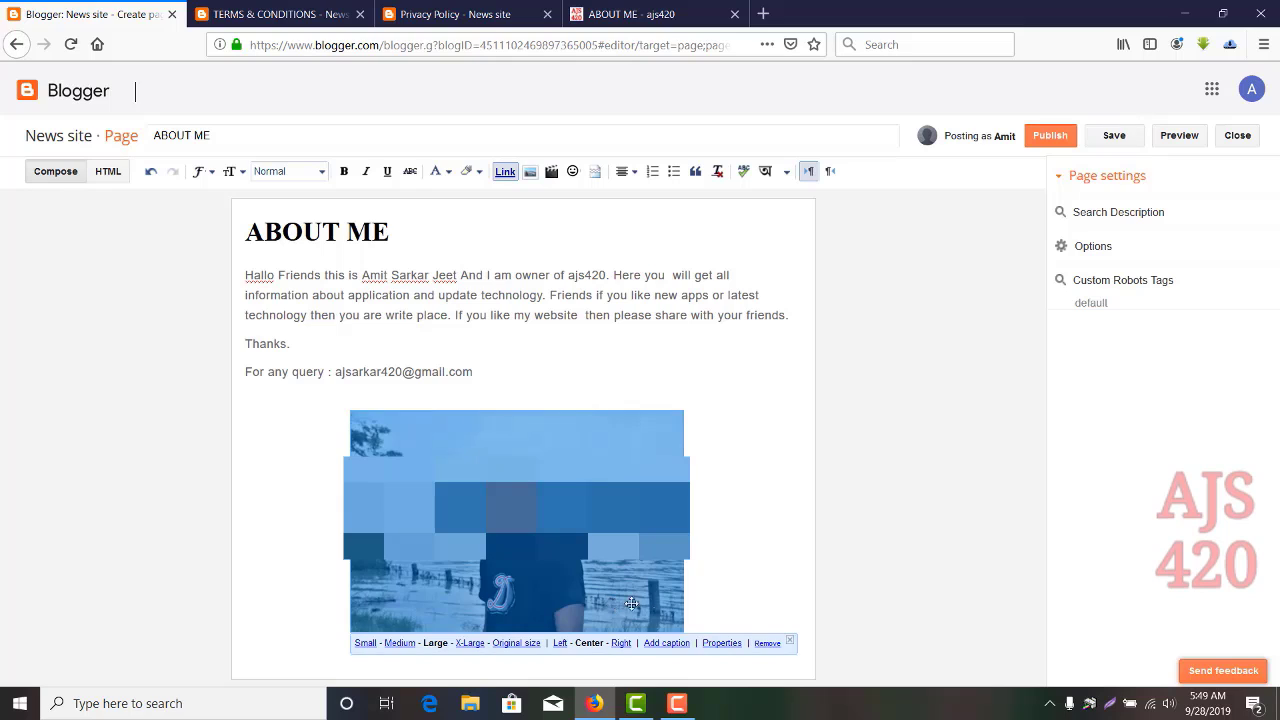
pyautogui.click(667, 643)
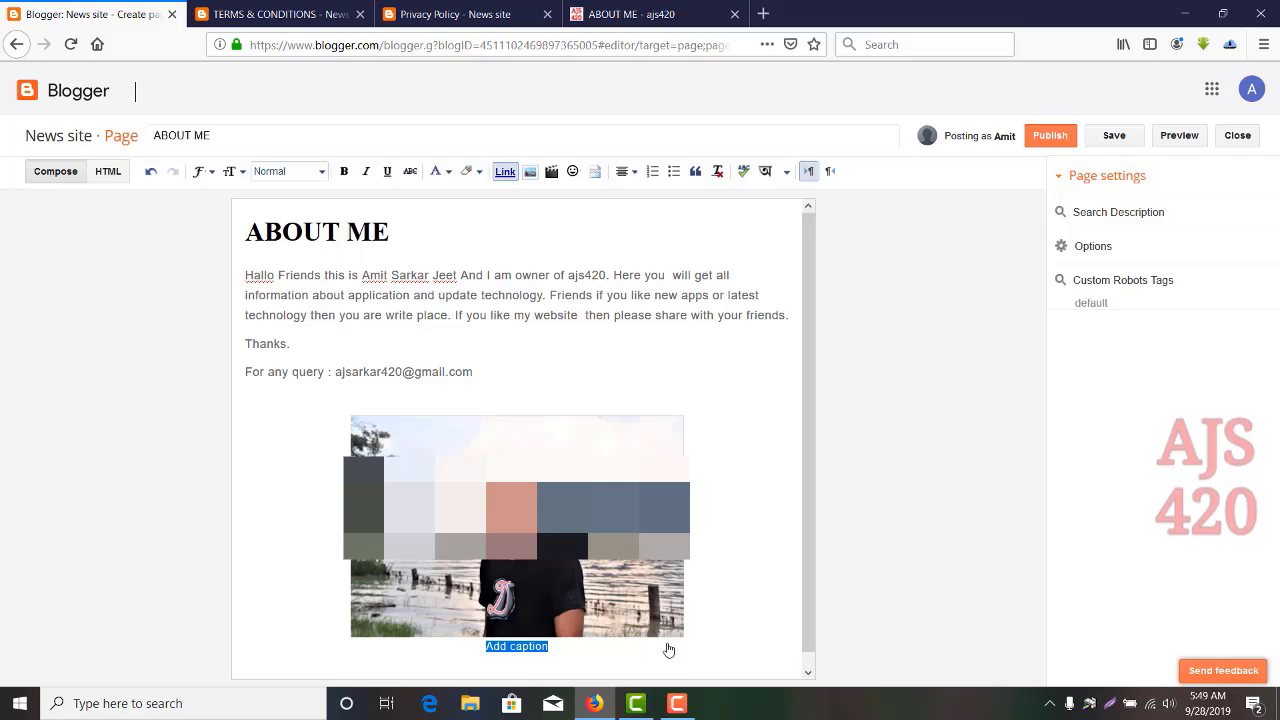
pyautogui.write('am')
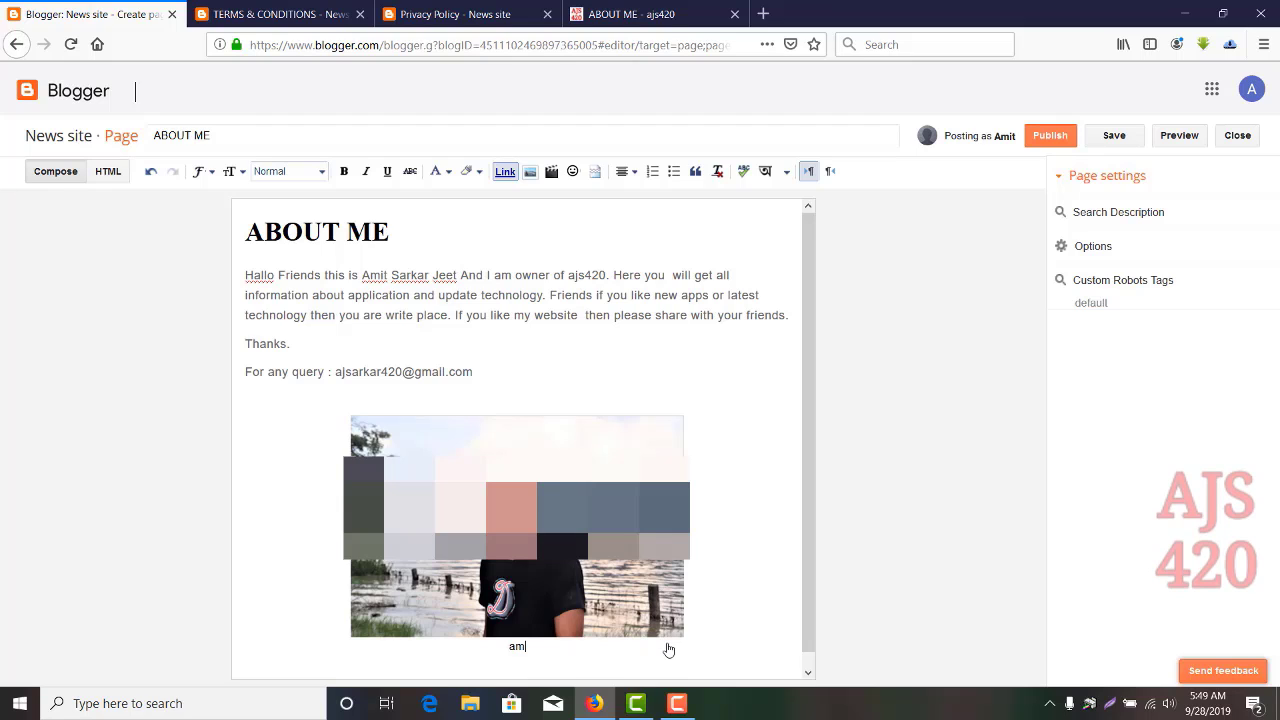
pyautogui.write('it')
# Set the photo caption's text size to Largest.
pyautogui.moveTo(531, 646); pyautogui.dragTo(503, 646)
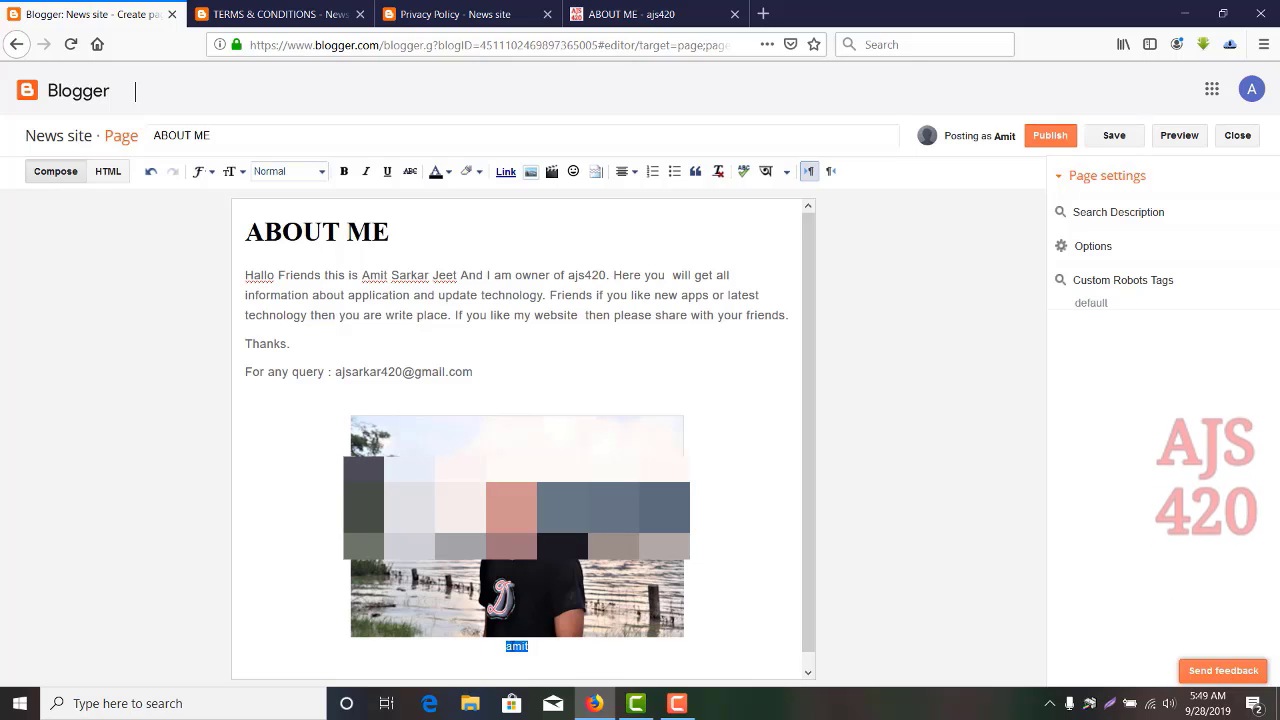
pyautogui.click(241, 176)
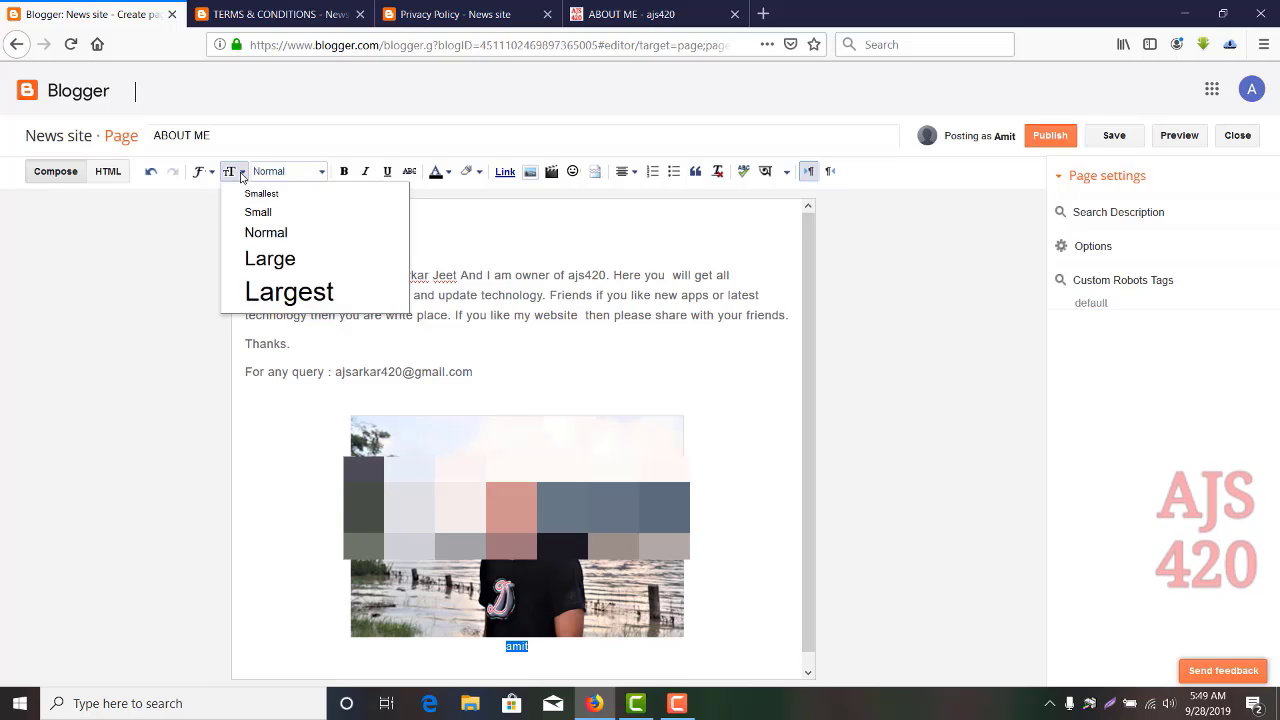
pyautogui.click(279, 288)
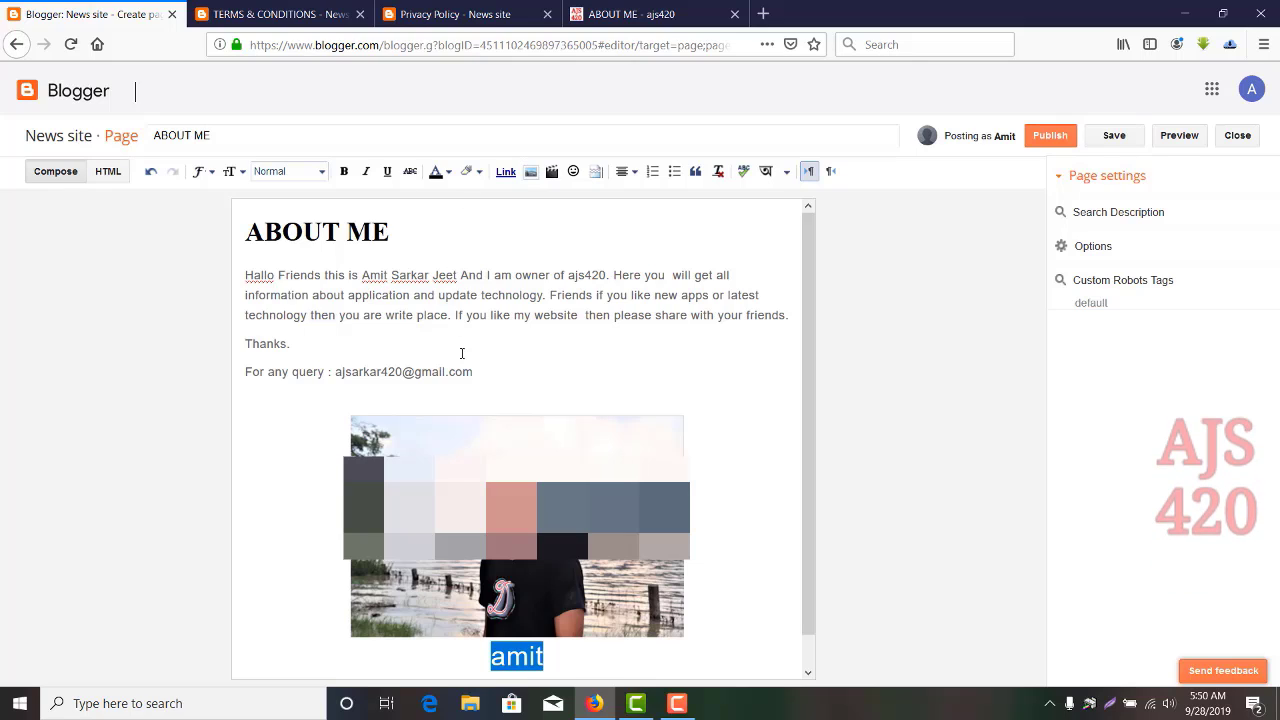
pyautogui.click(581, 667)
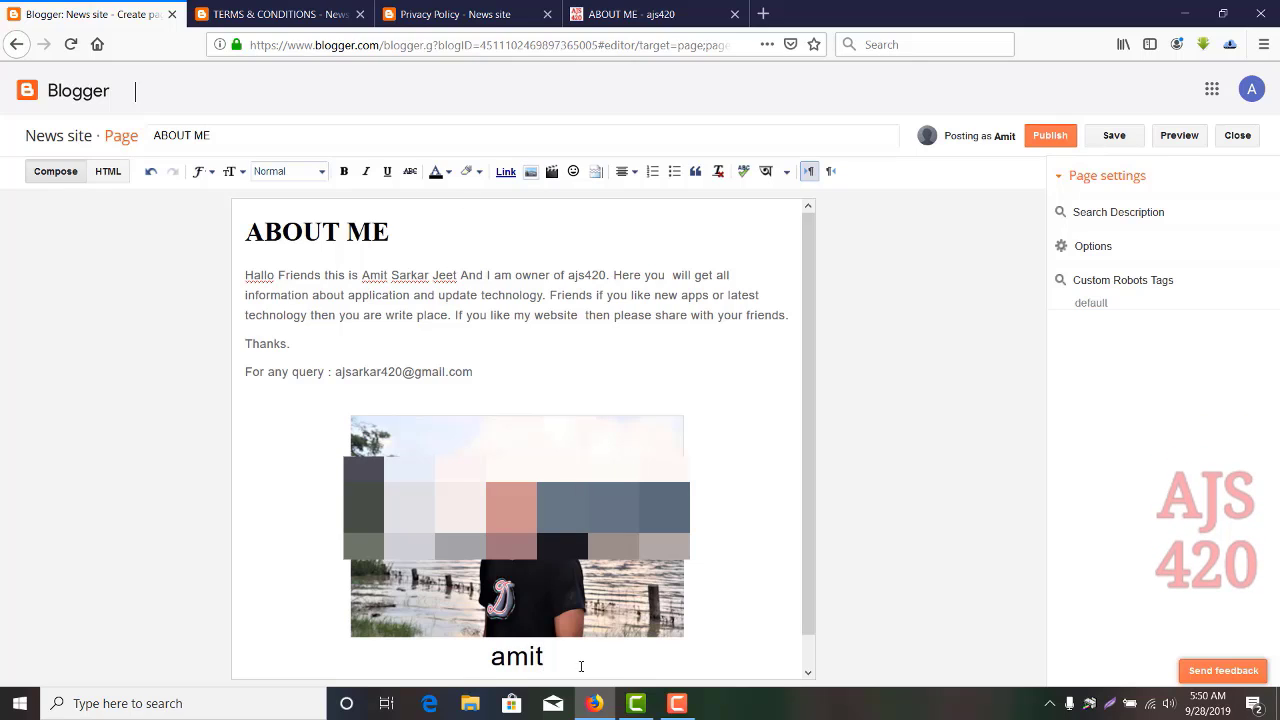
# Publish the ABOUT ME page and open the live News site blog.
pyautogui.click(1045, 140)
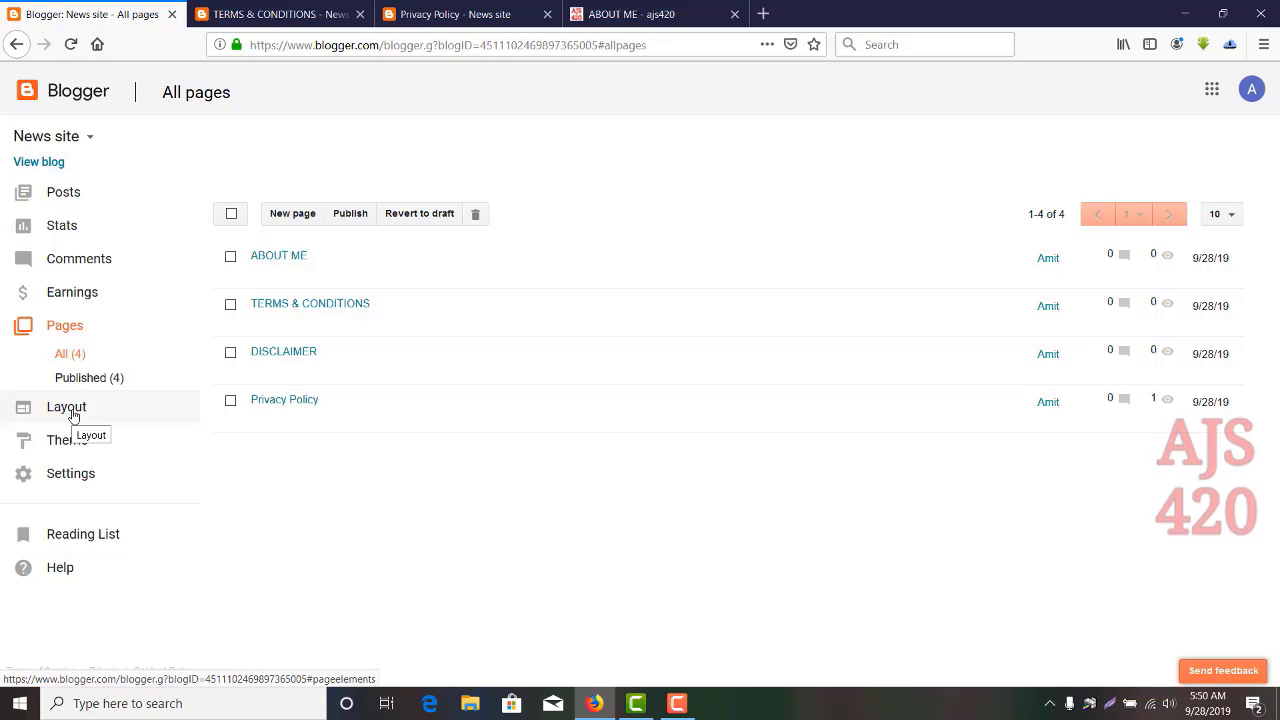
pyautogui.click(51, 163)
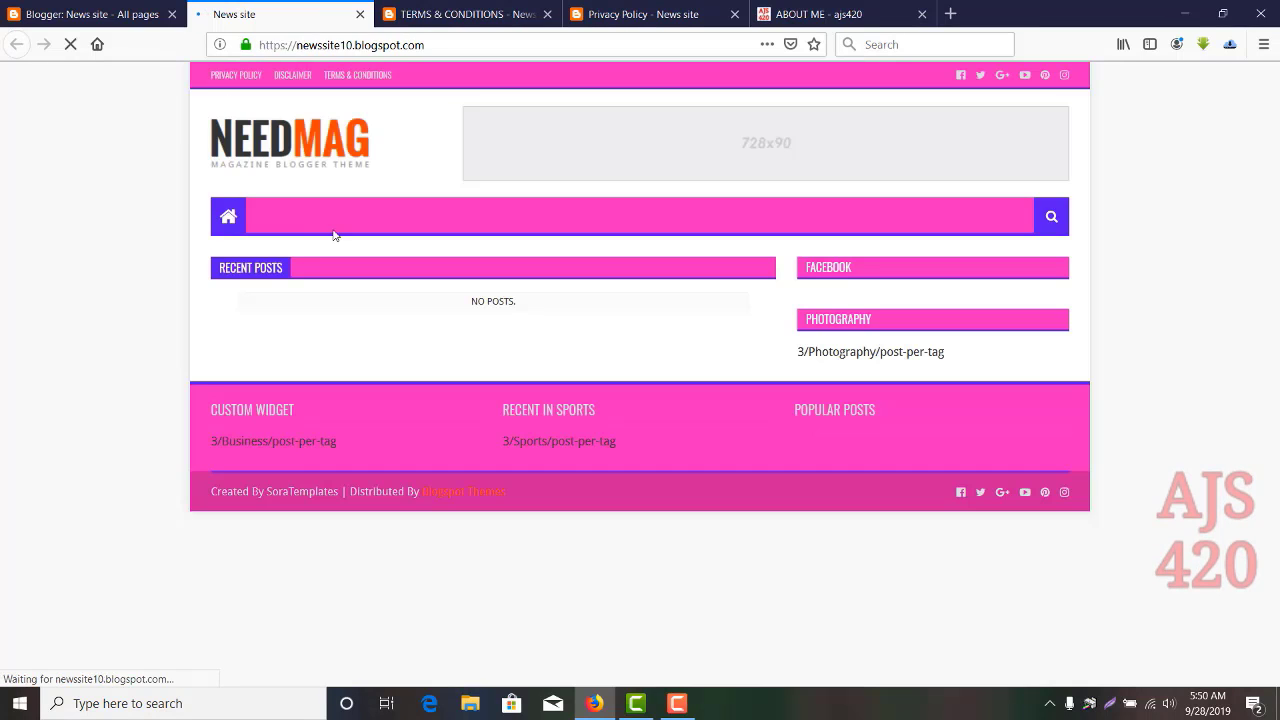